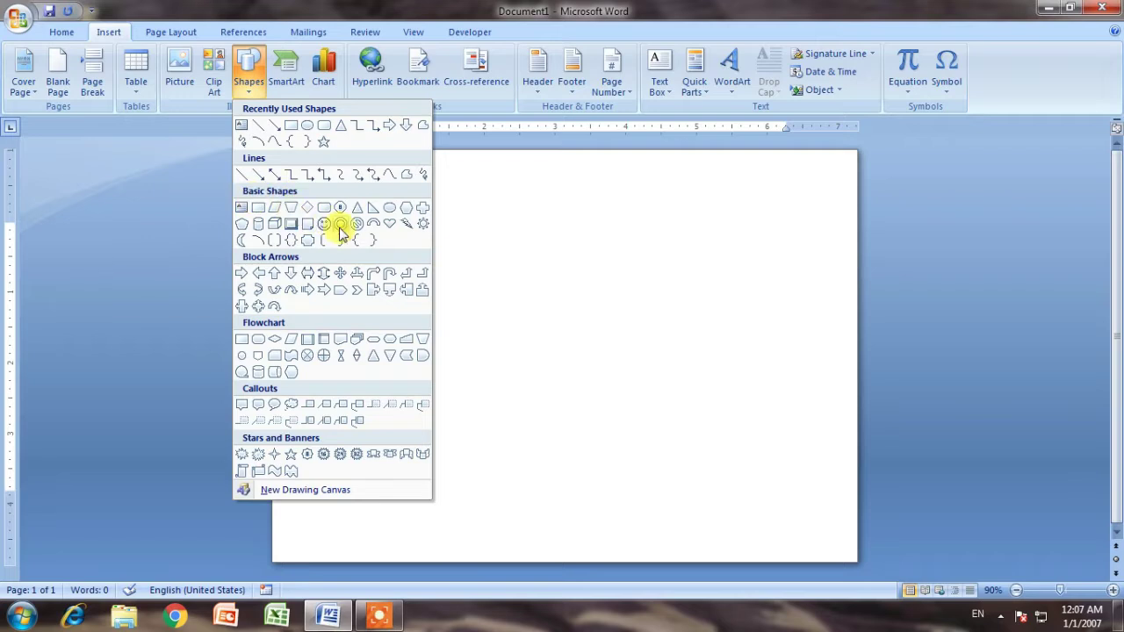
Draw a donut shape about 2.95" across on the page and fill it with Dark Blue.
{"action": "left_click_drag", "start_coordinate": [434, 307], "coordinate": [642, 417]}
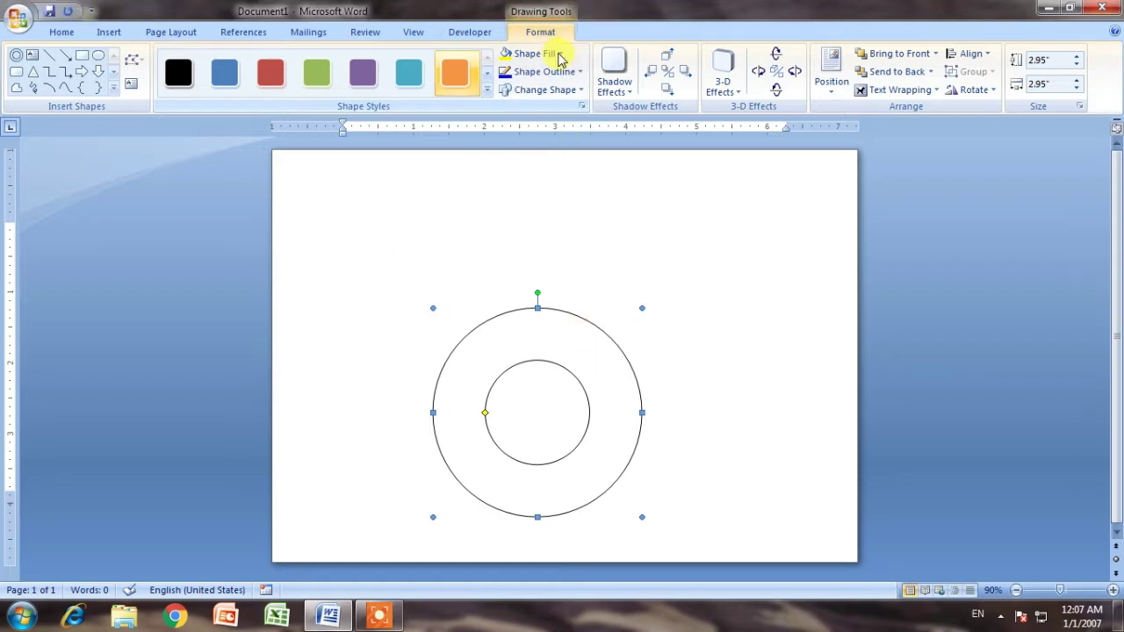
{"action": "left_click", "coordinate": [552, 54]}
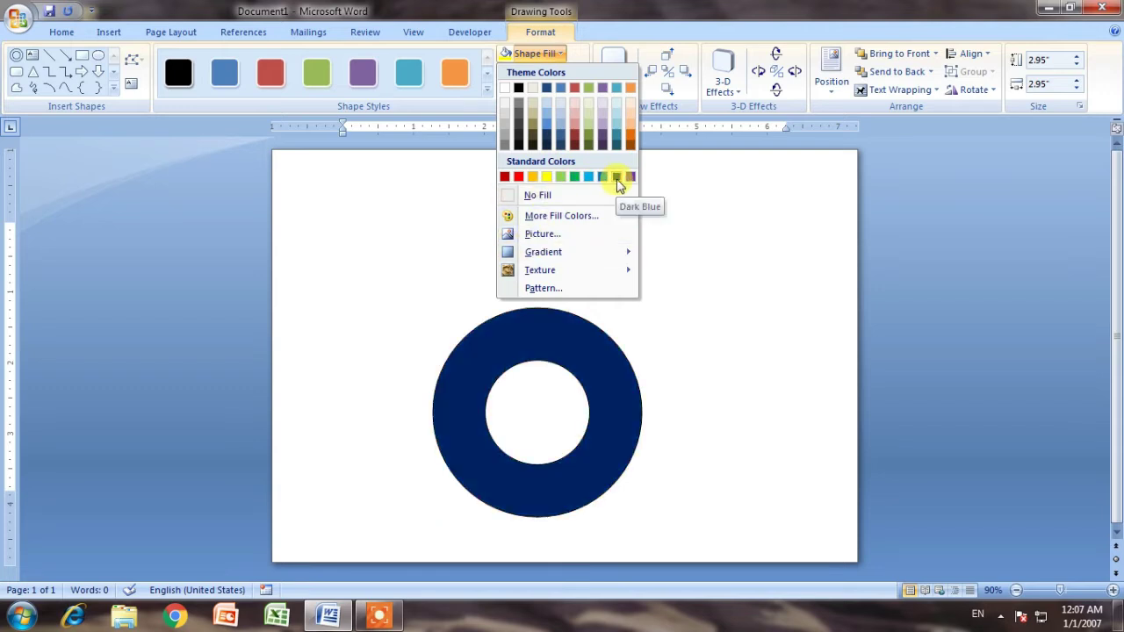
{"action": "left_click", "coordinate": [617, 178]}
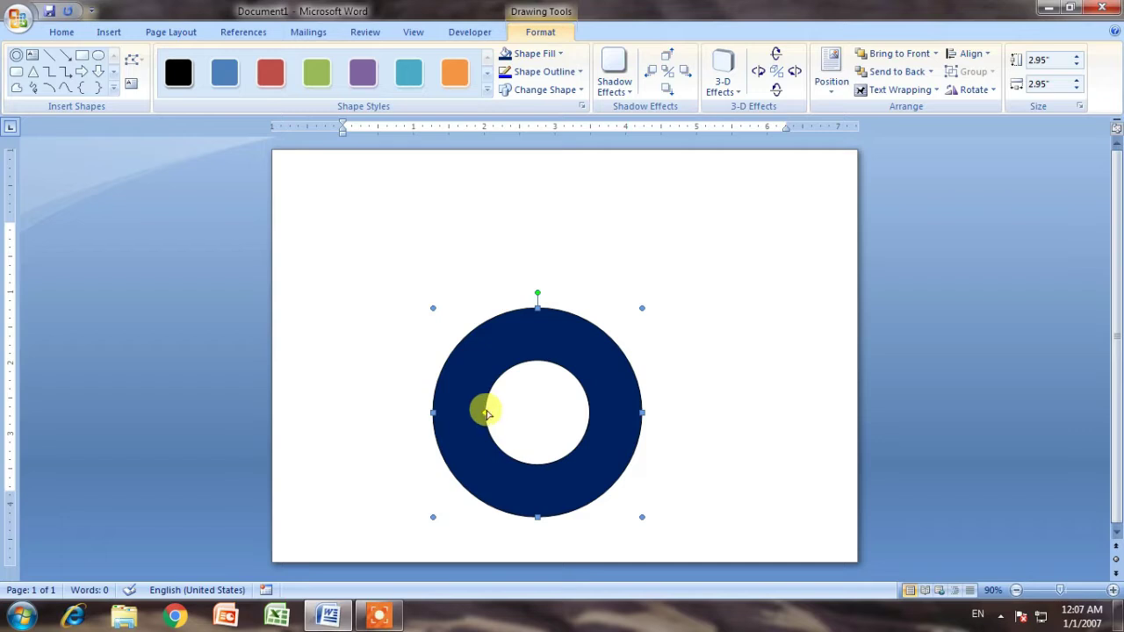
Enlarge the donut's hole so that only a narrow band is left, and remove its outline.
{"action": "left_click_drag", "start_coordinate": [485, 416], "coordinate": [473, 418]}
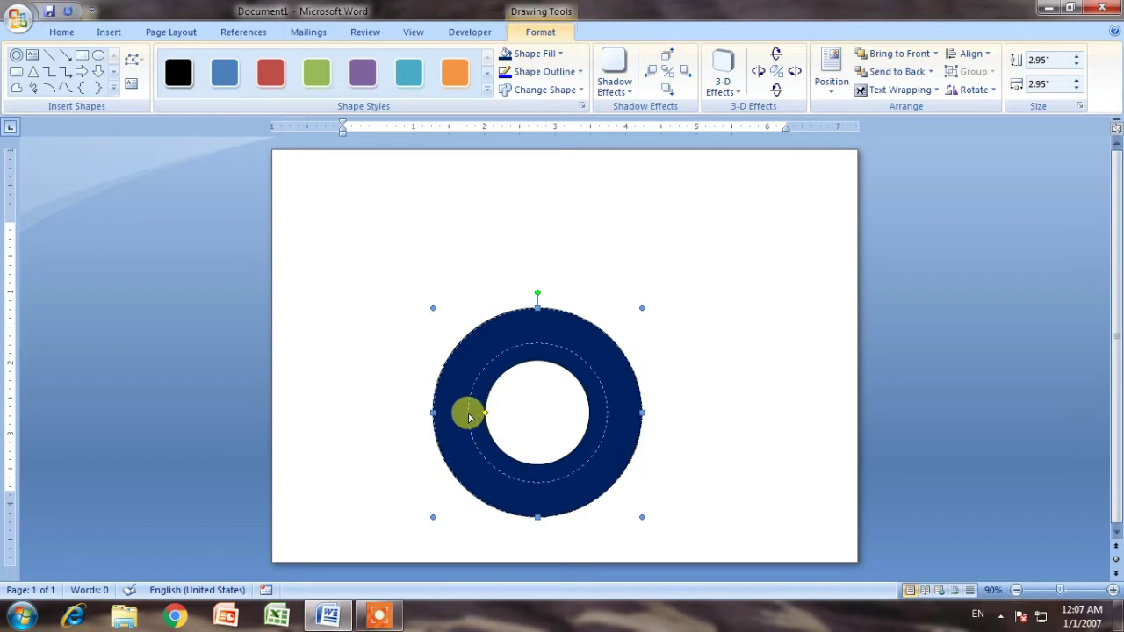
{"action": "left_click_drag", "start_coordinate": [454, 418], "coordinate": [453, 415]}
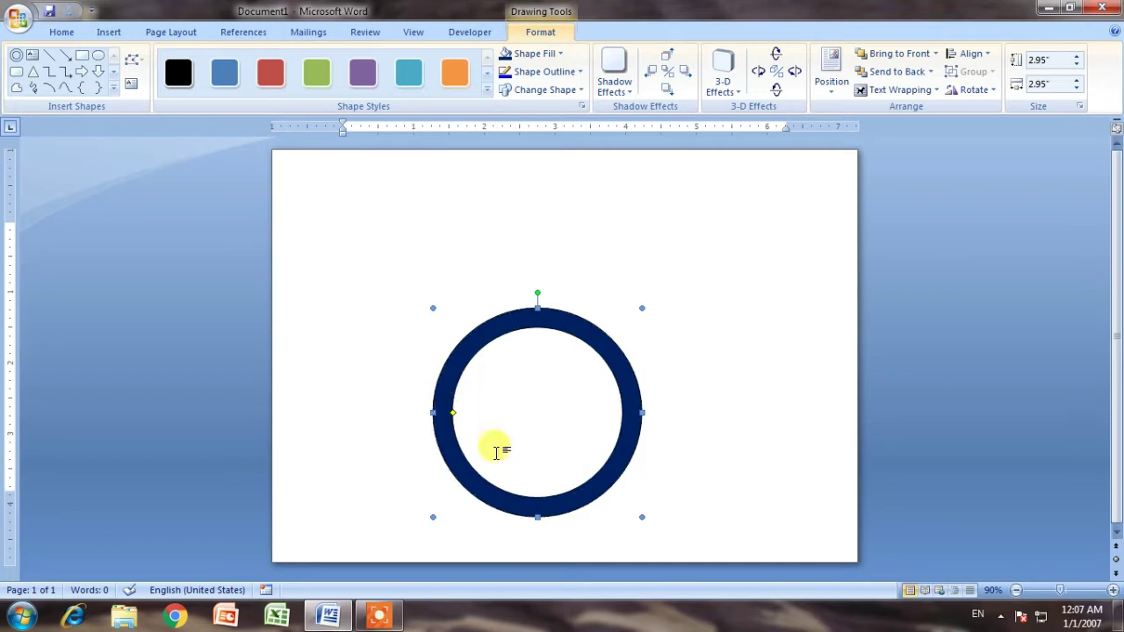
{"action": "left_click", "coordinate": [579, 72]}
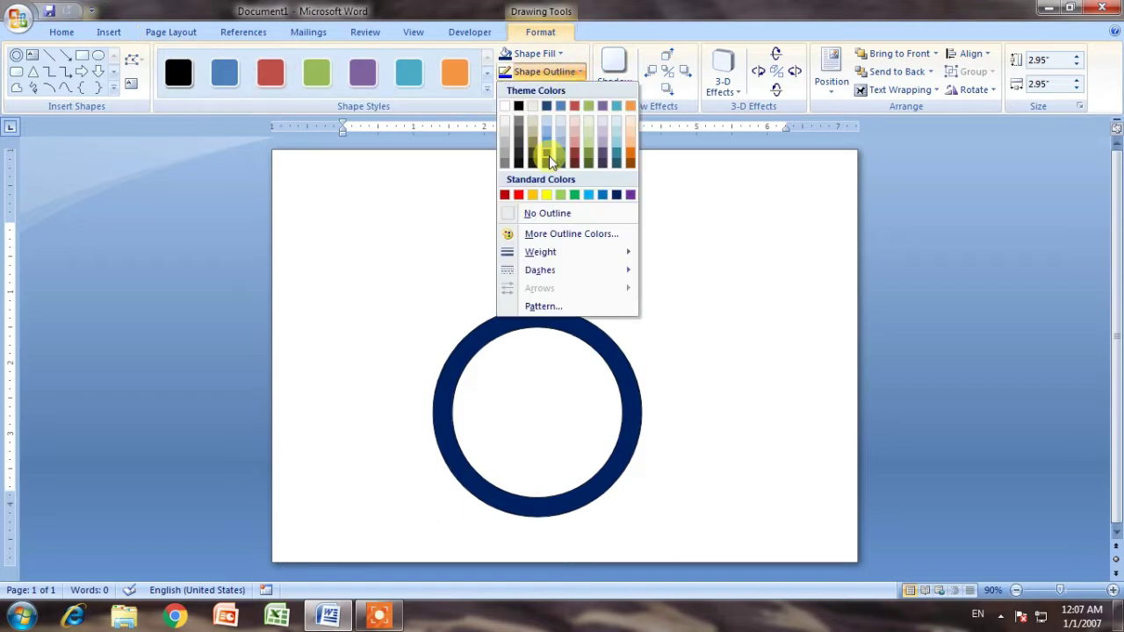
{"action": "left_click", "coordinate": [548, 214]}
{"action": "left_click", "coordinate": [428, 257]}
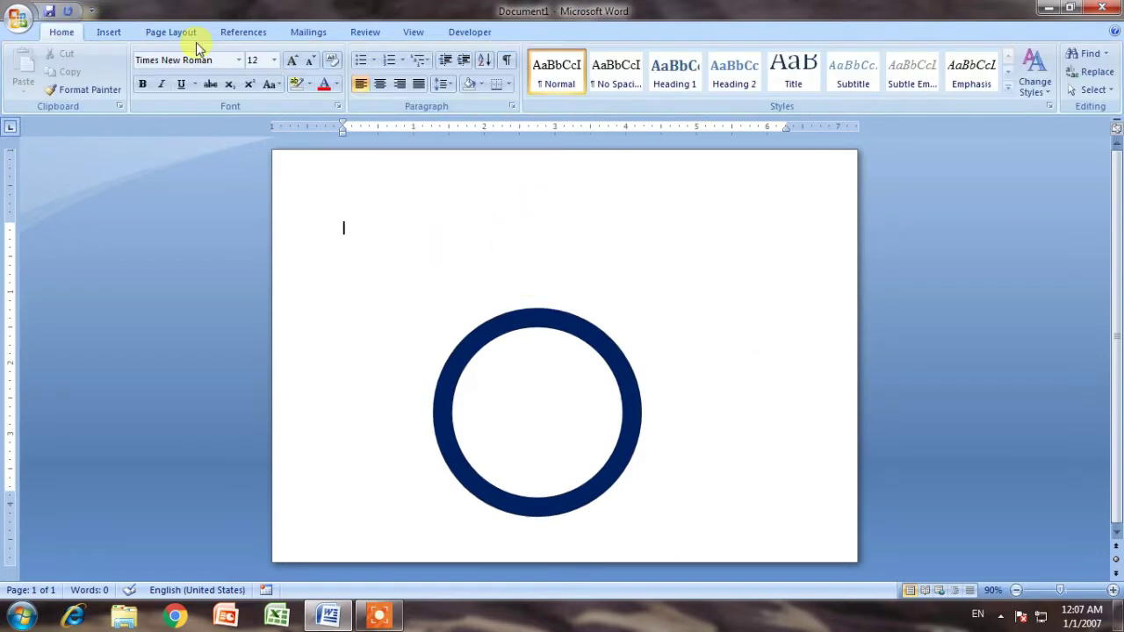
Draw a 32-point star about 2.79" across over the dark blue ring.
{"action": "left_click", "coordinate": [109, 32]}
{"action": "left_click", "coordinate": [249, 74]}
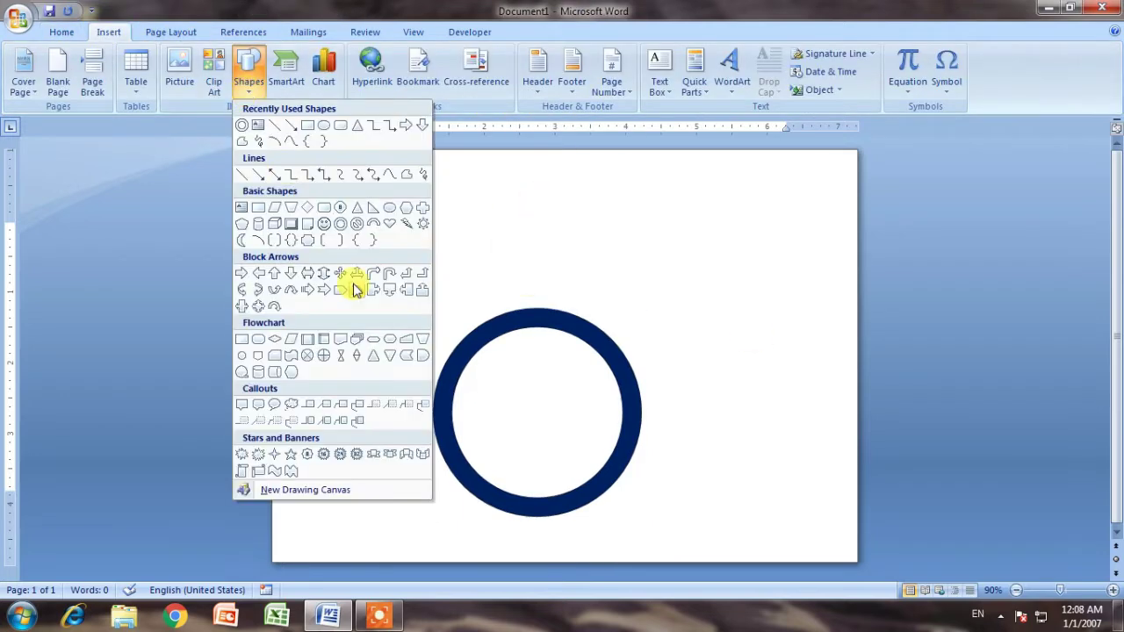
{"action": "left_click", "coordinate": [356, 464]}
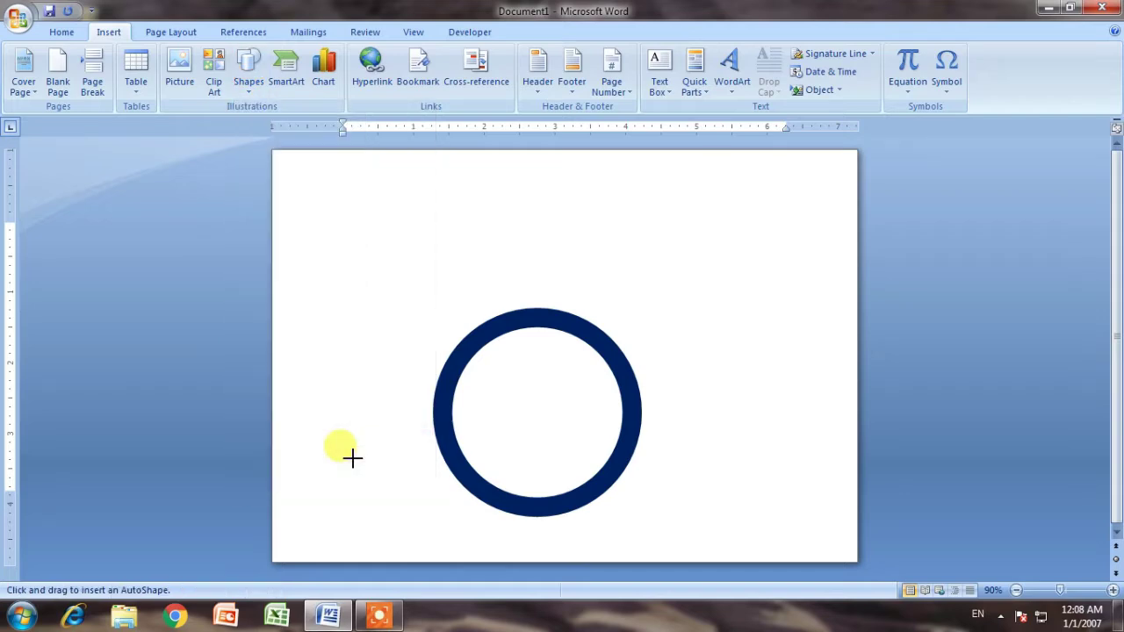
{"action": "left_click_drag", "start_coordinate": [422, 296], "coordinate": [610, 445]}
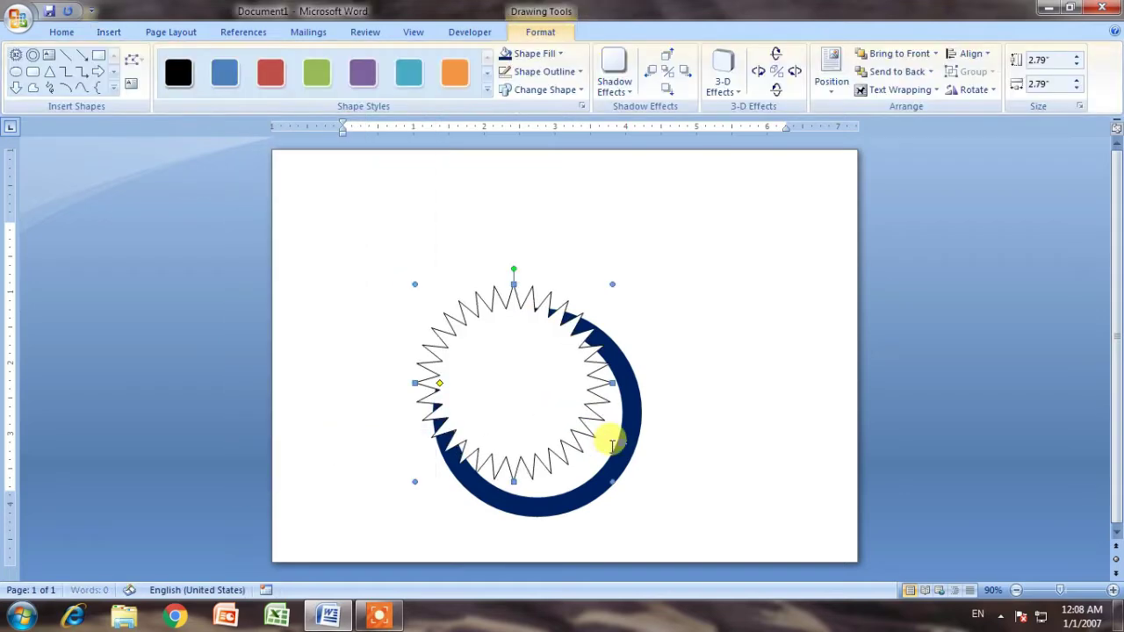
Fill the star with yellow and remove its outline.
{"action": "left_click", "coordinate": [560, 54]}
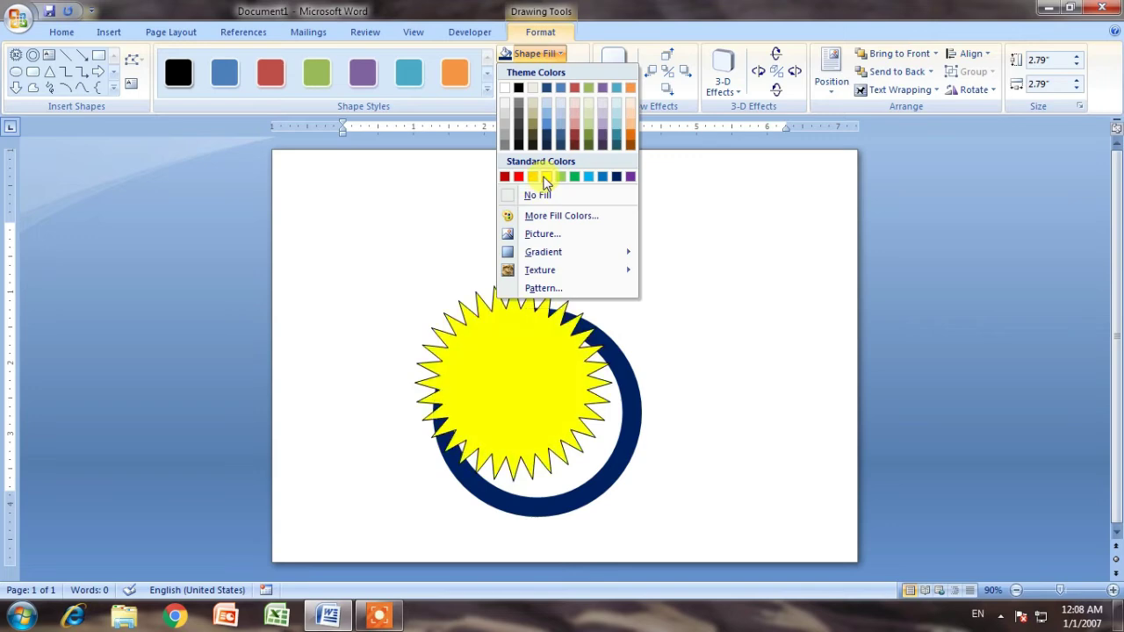
{"action": "left_click", "coordinate": [539, 179]}
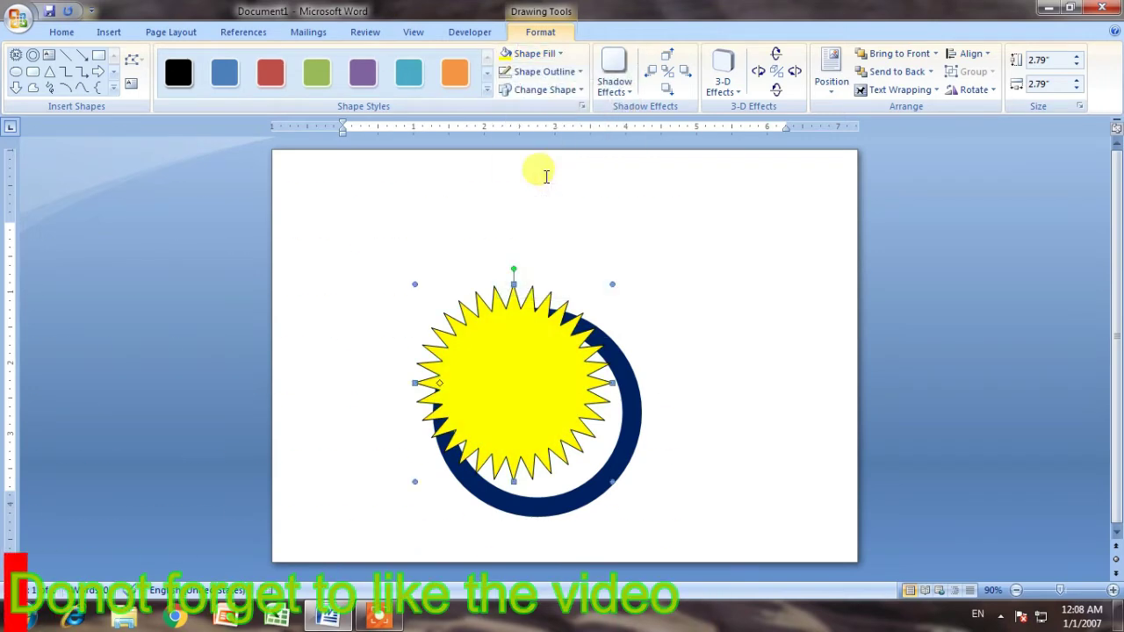
{"action": "left_click", "coordinate": [583, 73]}
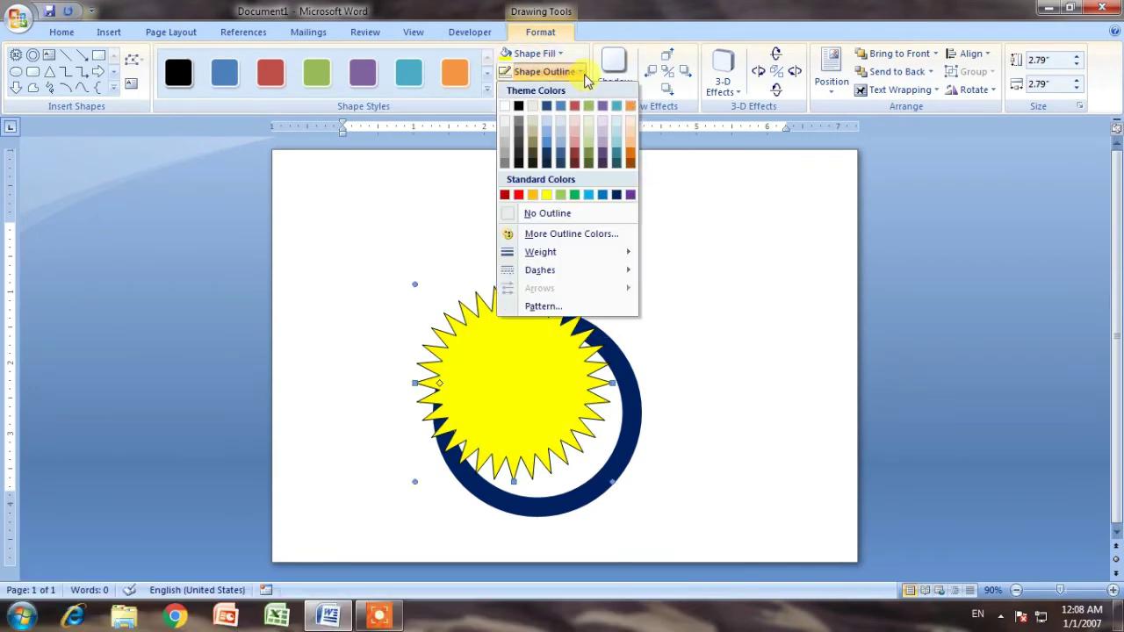
{"action": "left_click", "coordinate": [551, 214]}
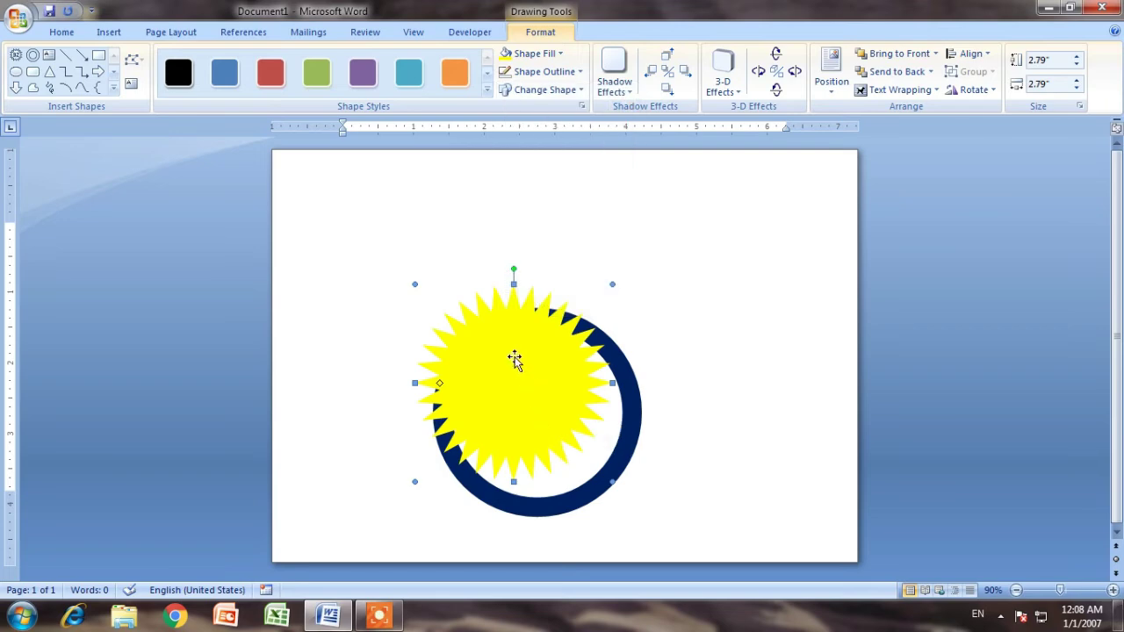
Fit the star over the ring at about 2.91" high by 2.95" wide and make its points shallower.
{"action": "left_click_drag", "start_coordinate": [524, 395], "coordinate": [536, 381]}
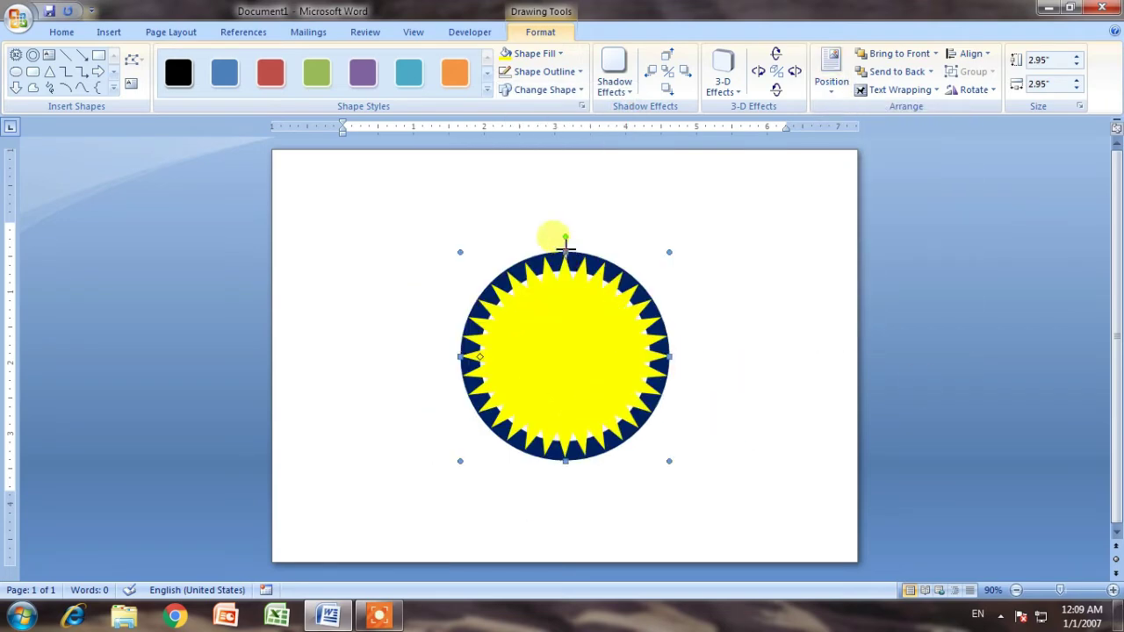
{"action": "left_click_drag", "start_coordinate": [566, 247], "coordinate": [565, 248]}
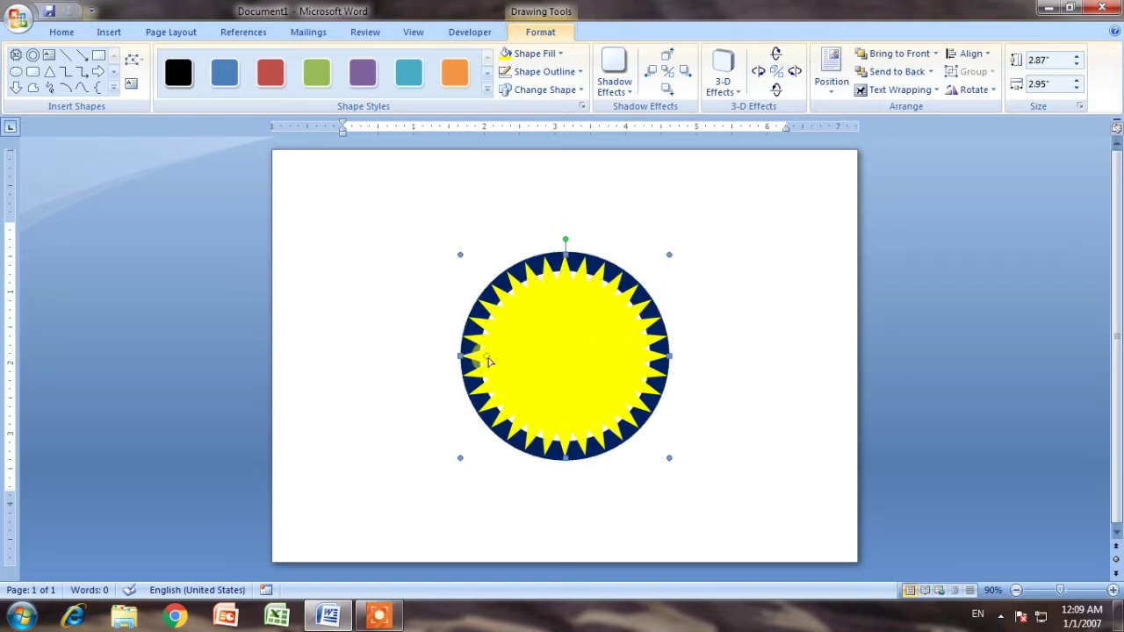
{"action": "left_click_drag", "start_coordinate": [478, 361], "coordinate": [478, 362]}
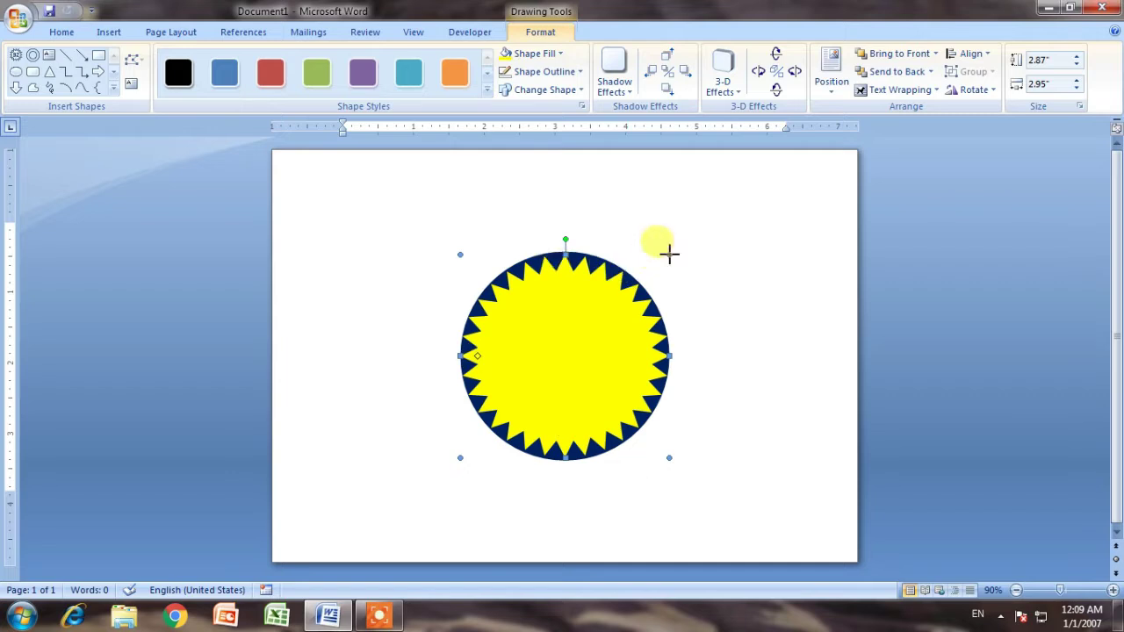
{"action": "left_click_drag", "start_coordinate": [669, 252], "coordinate": [669, 249]}
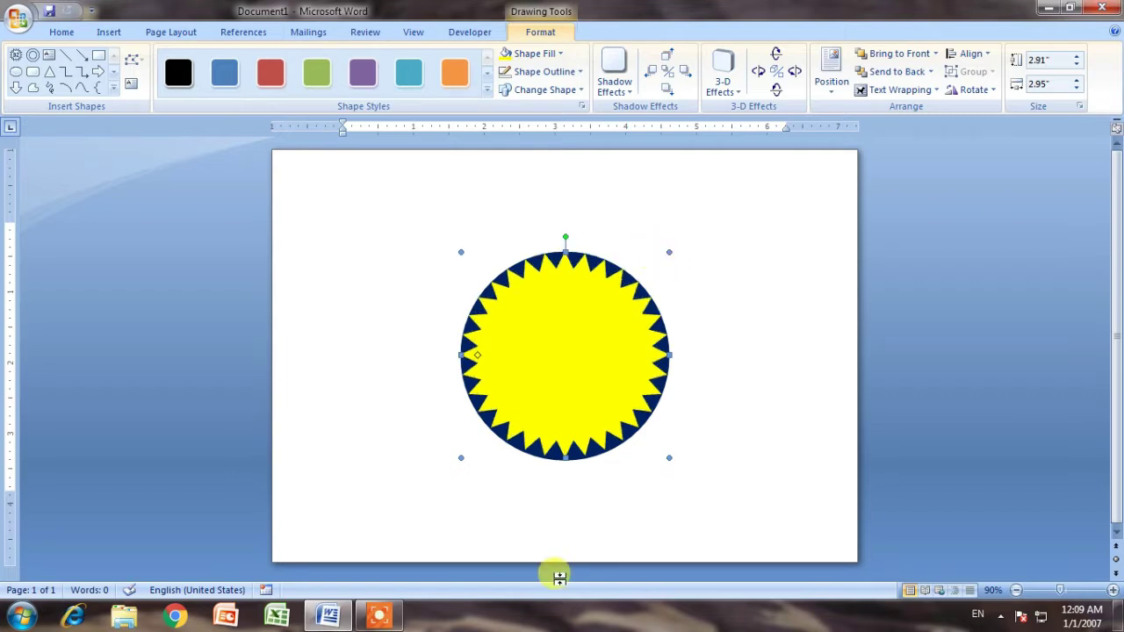
{"action": "left_click", "coordinate": [728, 354]}
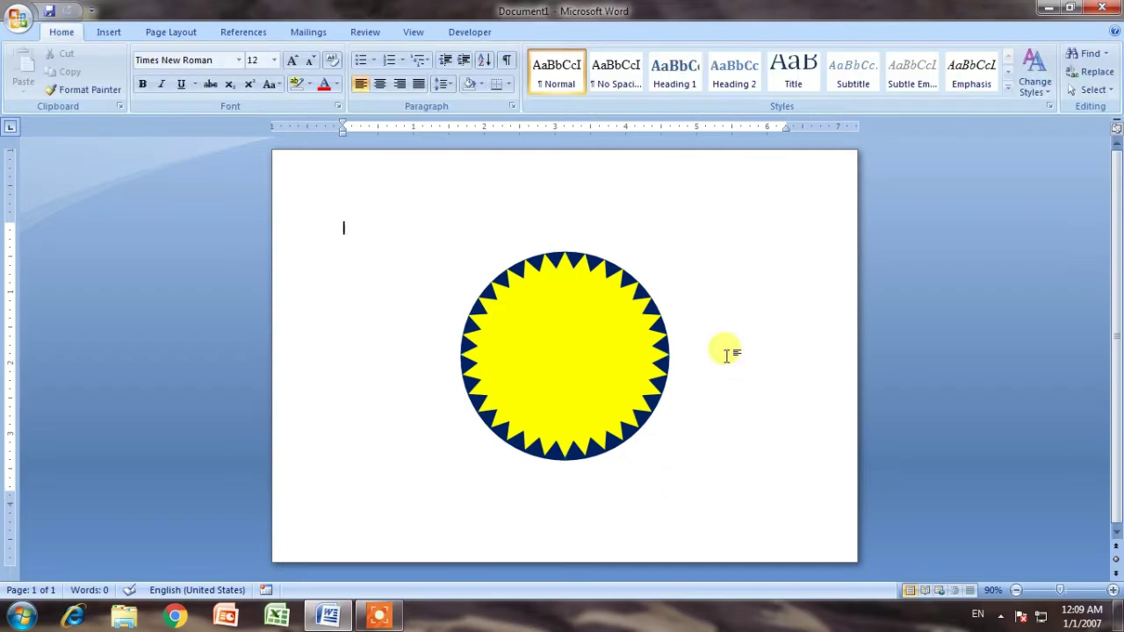
Draw a second donut shape about 2.65" across over the yellow star.
{"action": "left_click", "coordinate": [109, 32]}
{"action": "left_click", "coordinate": [248, 70]}
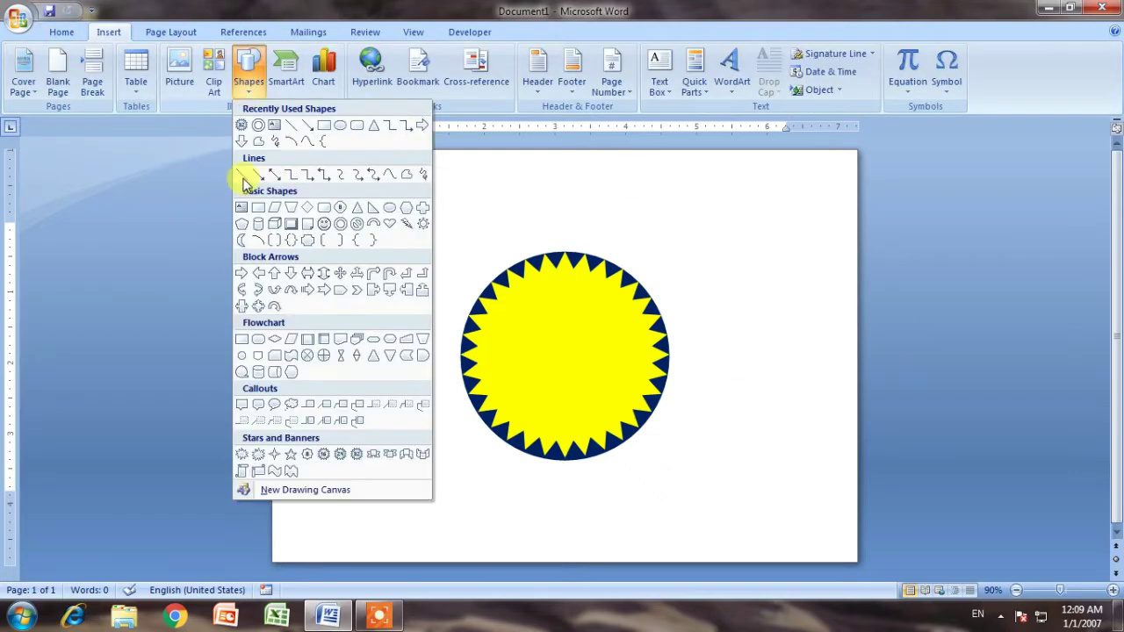
{"action": "left_click", "coordinate": [339, 224]}
{"action": "mouse_move", "coordinate": [421, 292]}
{"action": "left_mouse_down"}
{"action": "mouse_move", "coordinate": [532, 339]}
{"action": "mouse_move", "coordinate": [660, 356]}
{"action": "mouse_move", "coordinate": [610, 344]}
{"action": "left_mouse_up"}
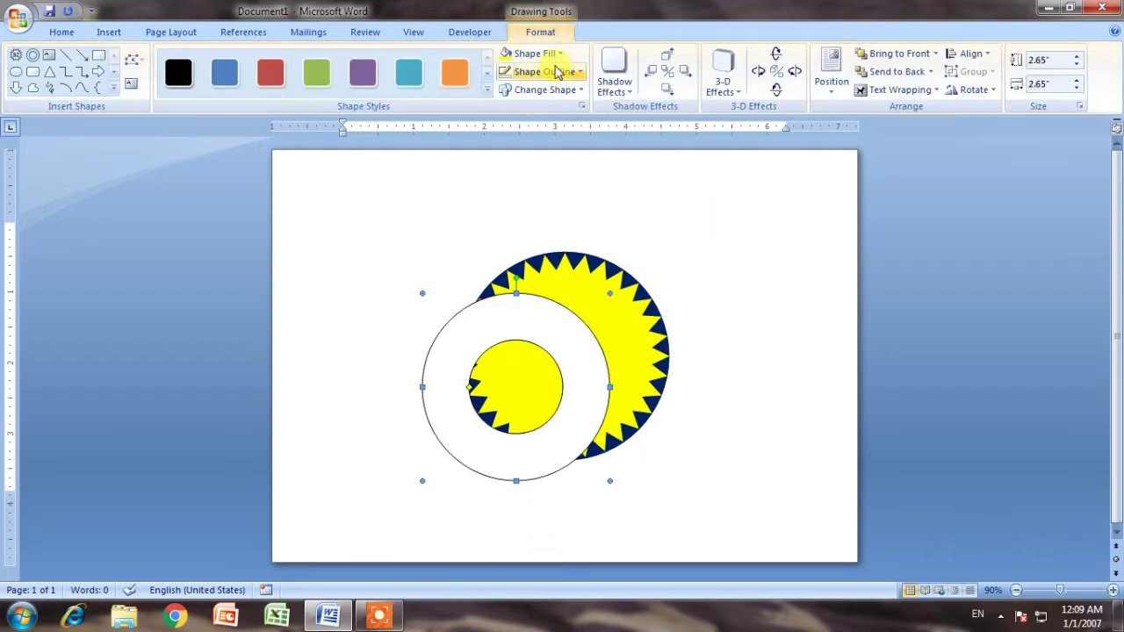
Fill the second donut with Dark Blue and remove its outline.
{"action": "left_click", "coordinate": [560, 53]}
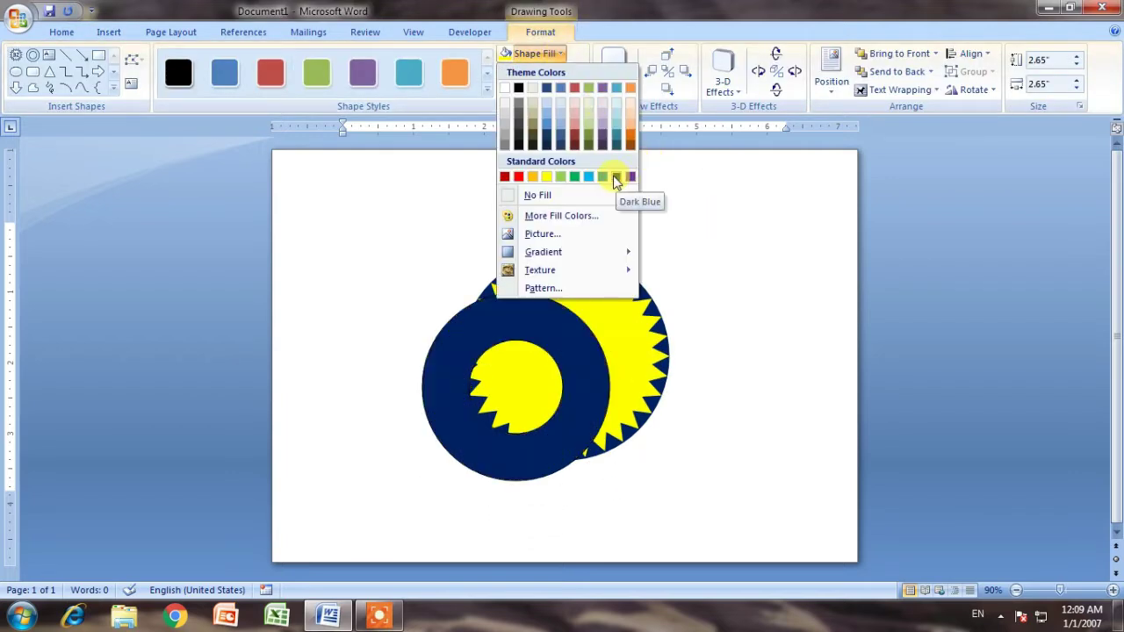
{"action": "left_click", "coordinate": [617, 178]}
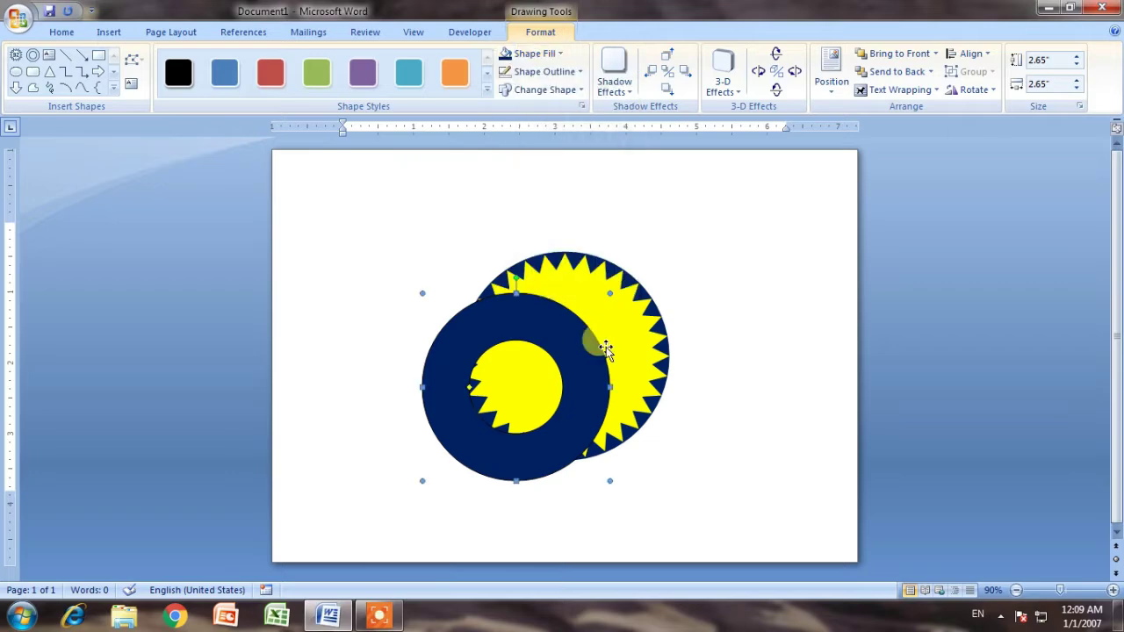
{"action": "left_click", "coordinate": [572, 71]}
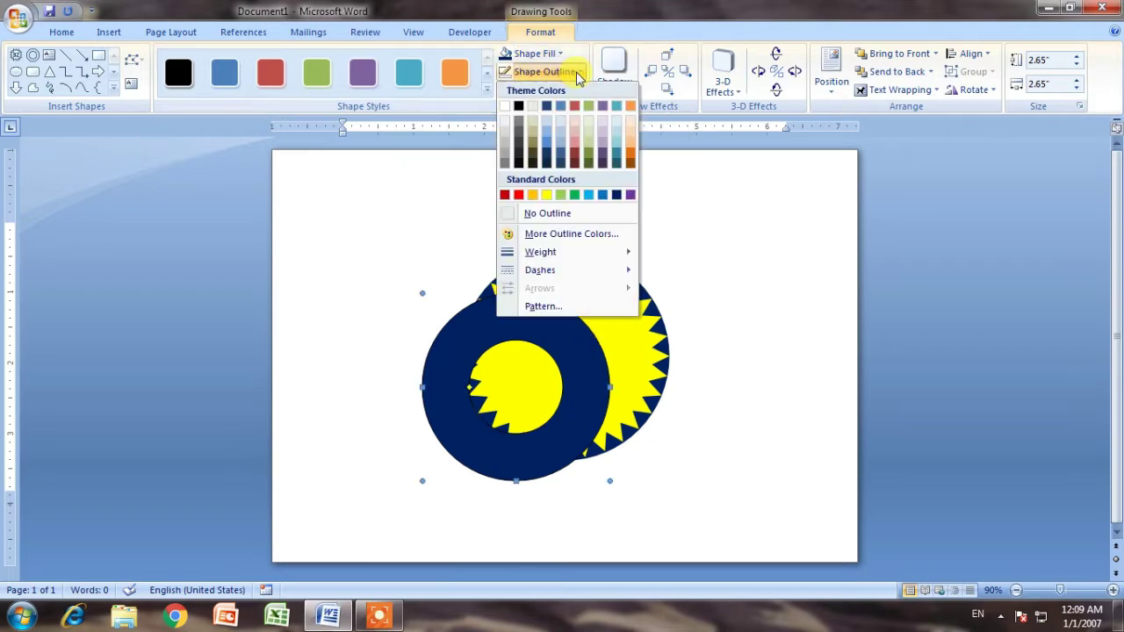
{"action": "left_click", "coordinate": [539, 213]}
Position the second donut in the middle center of the page and enlarge its hole slightly.
{"action": "left_click", "coordinate": [834, 92]}
{"action": "left_click", "coordinate": [880, 246]}
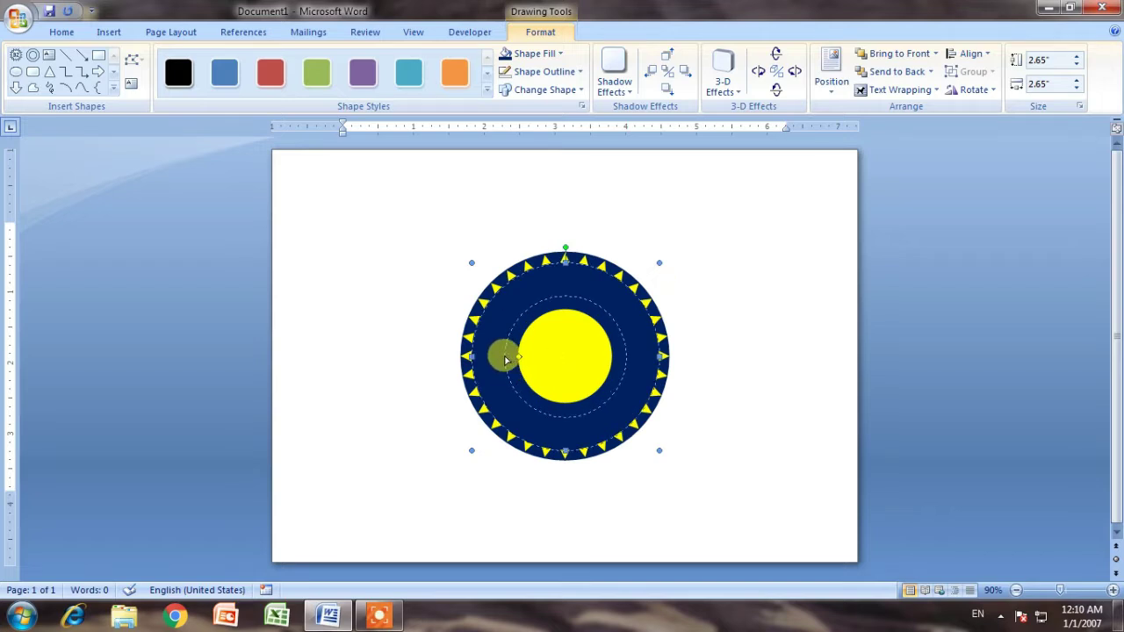
{"action": "left_click_drag", "start_coordinate": [501, 359], "coordinate": [500, 358]}
{"action": "left_click", "coordinate": [447, 359]}
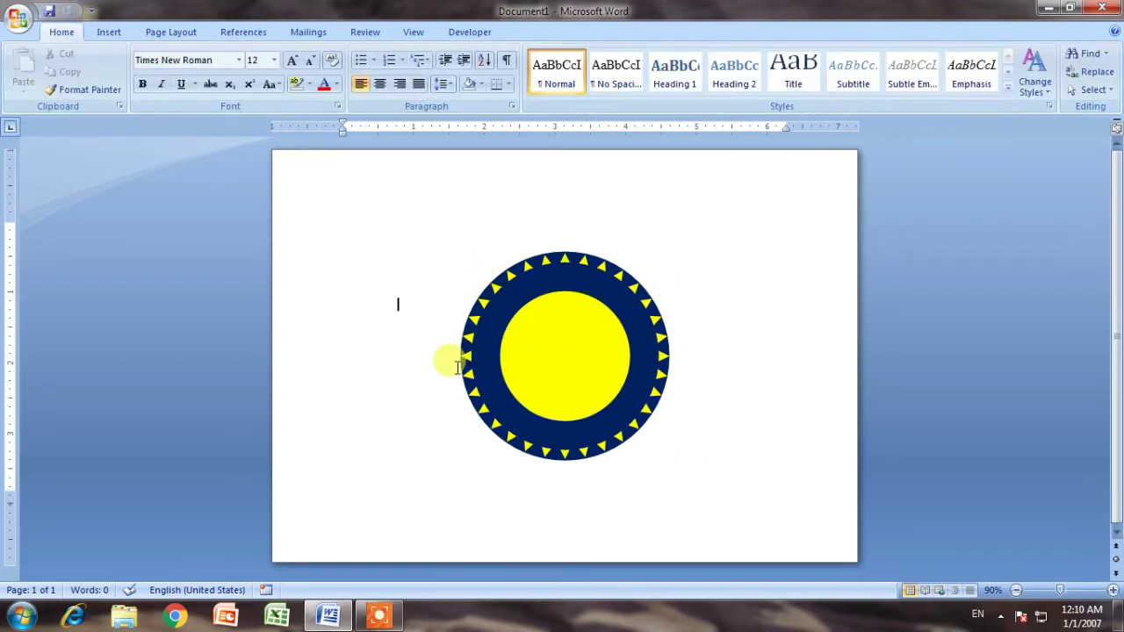
Draw a circle about 2.05" across beside the centre of the emblem.
{"action": "left_click", "coordinate": [109, 31]}
{"action": "left_click", "coordinate": [250, 88]}
{"action": "left_click", "coordinate": [339, 132]}
{"action": "left_click_drag", "start_coordinate": [371, 296], "coordinate": [515, 377]}
Remove the circle's fill and set its outline weight to ½ pt after trying no outline.
{"action": "left_click", "coordinate": [534, 54]}
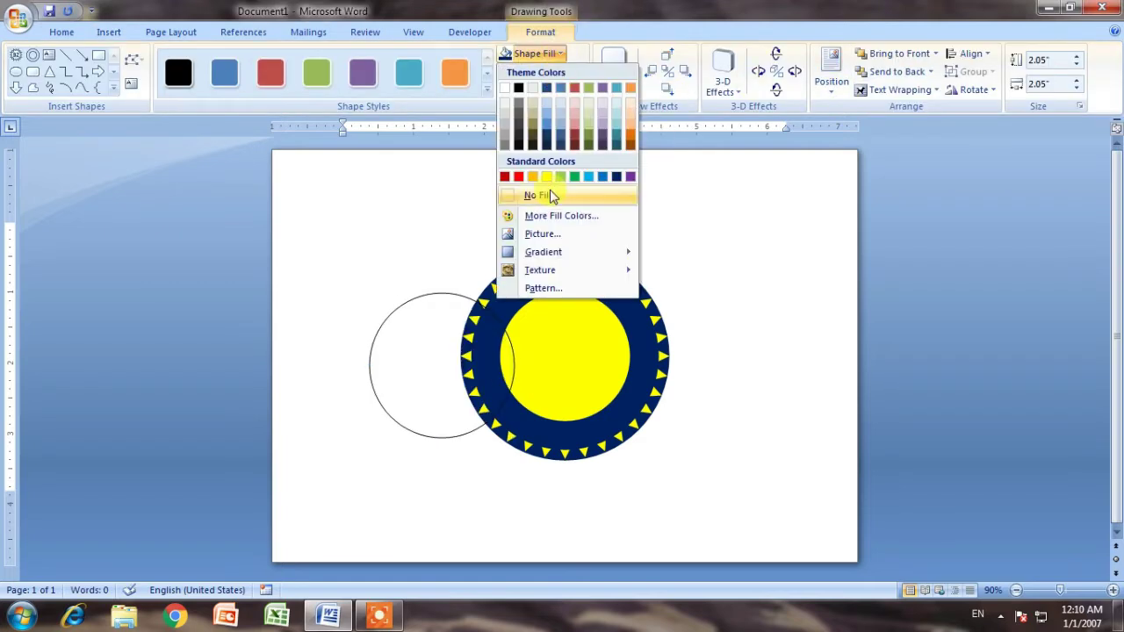
{"action": "left_click", "coordinate": [527, 195]}
{"action": "left_click", "coordinate": [573, 72]}
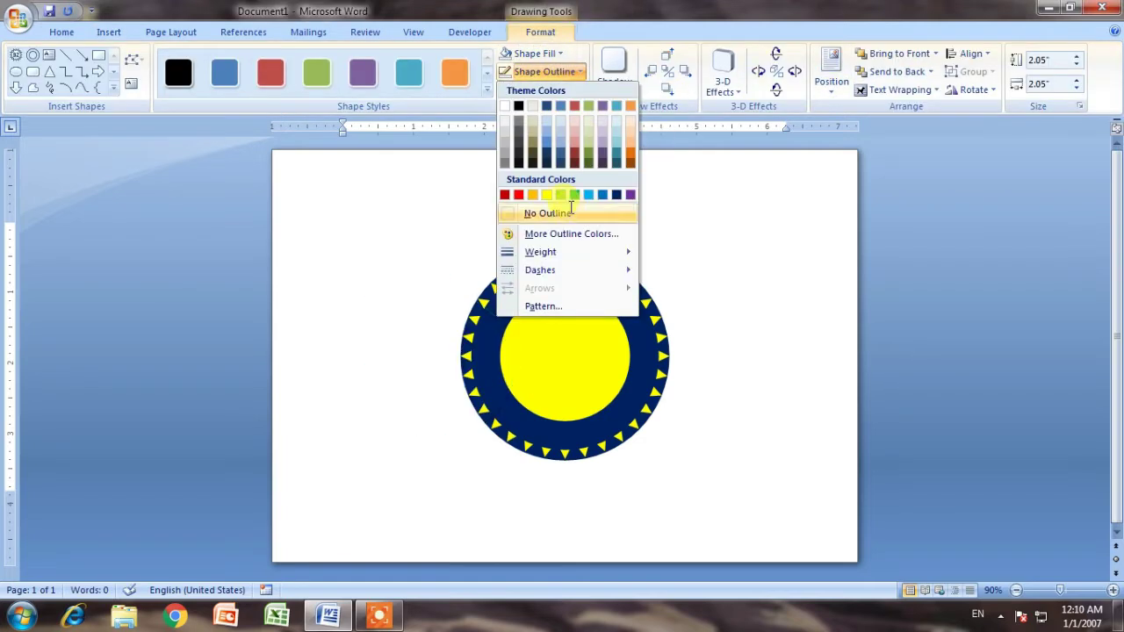
{"action": "left_click", "coordinate": [539, 214]}
{"action": "left_click", "coordinate": [549, 73]}
{"action": "mouse_move", "coordinate": [545, 252]}
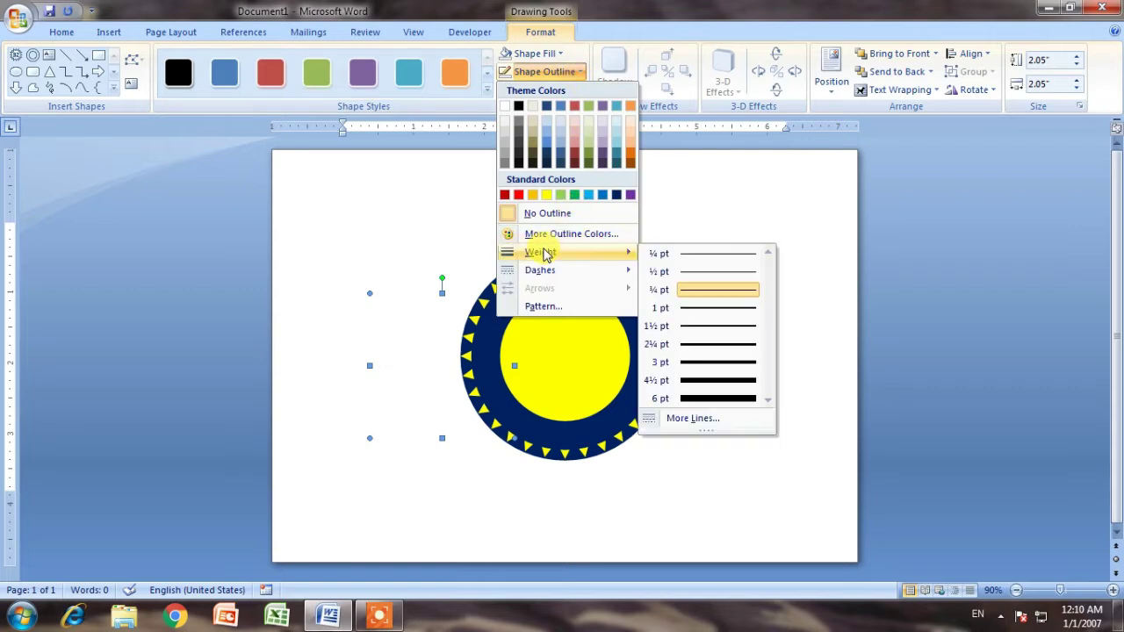
{"action": "left_click", "coordinate": [718, 271]}
Position the circle in the middle center with square text wrapping and fill it with white.
{"action": "left_click", "coordinate": [831, 70]}
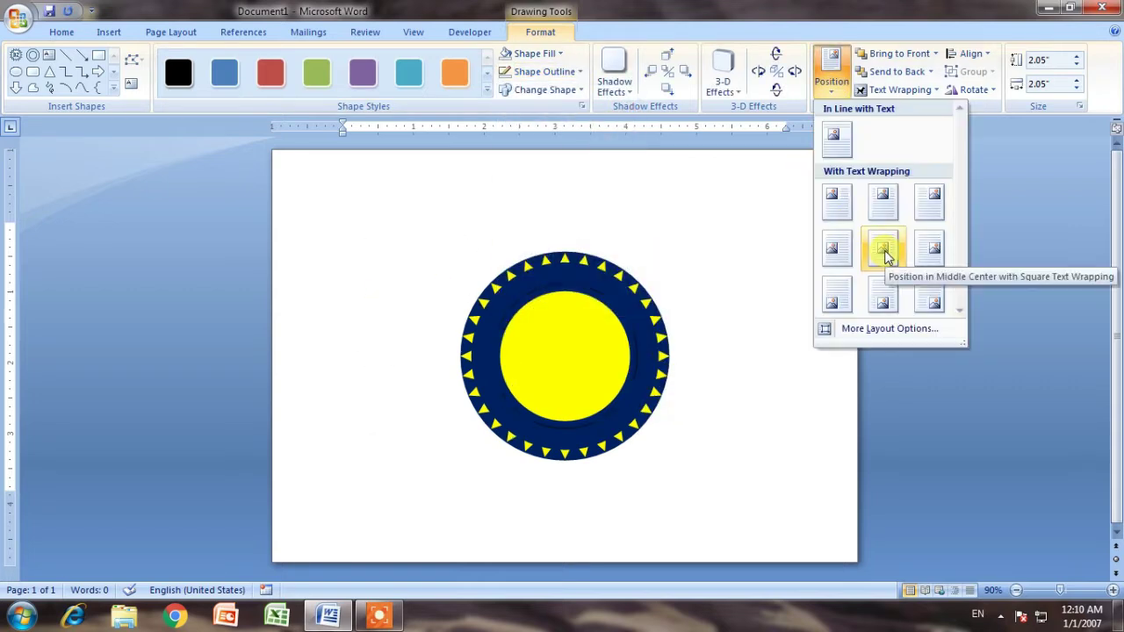
{"action": "left_click", "coordinate": [883, 252]}
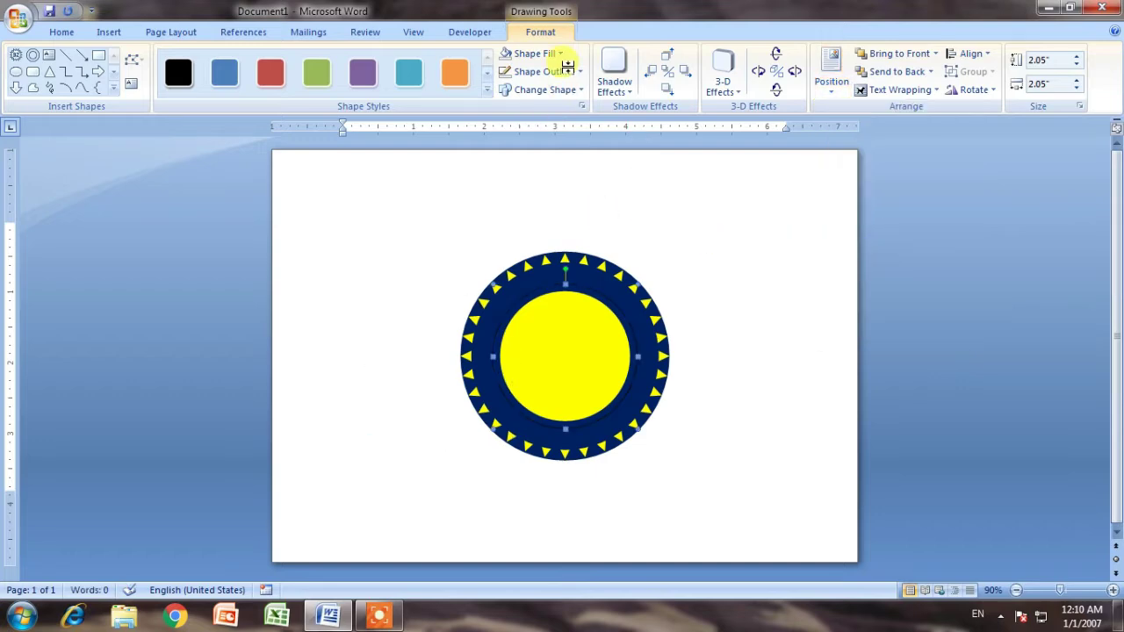
{"action": "left_click", "coordinate": [546, 53]}
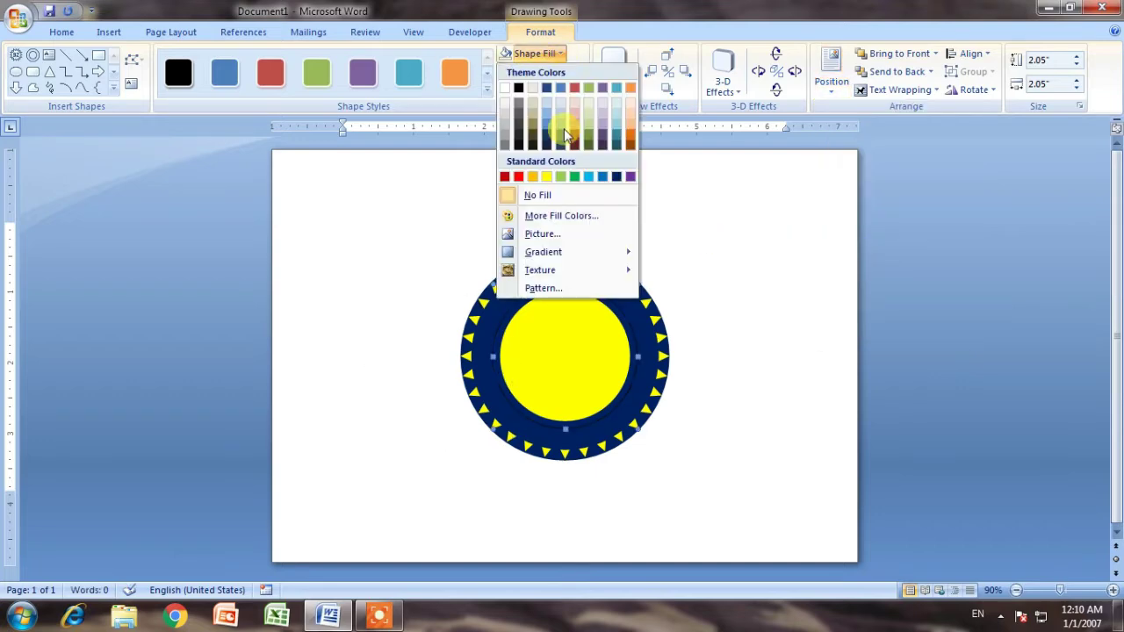
{"action": "left_click", "coordinate": [519, 110]}
{"action": "left_click", "coordinate": [803, 420]}
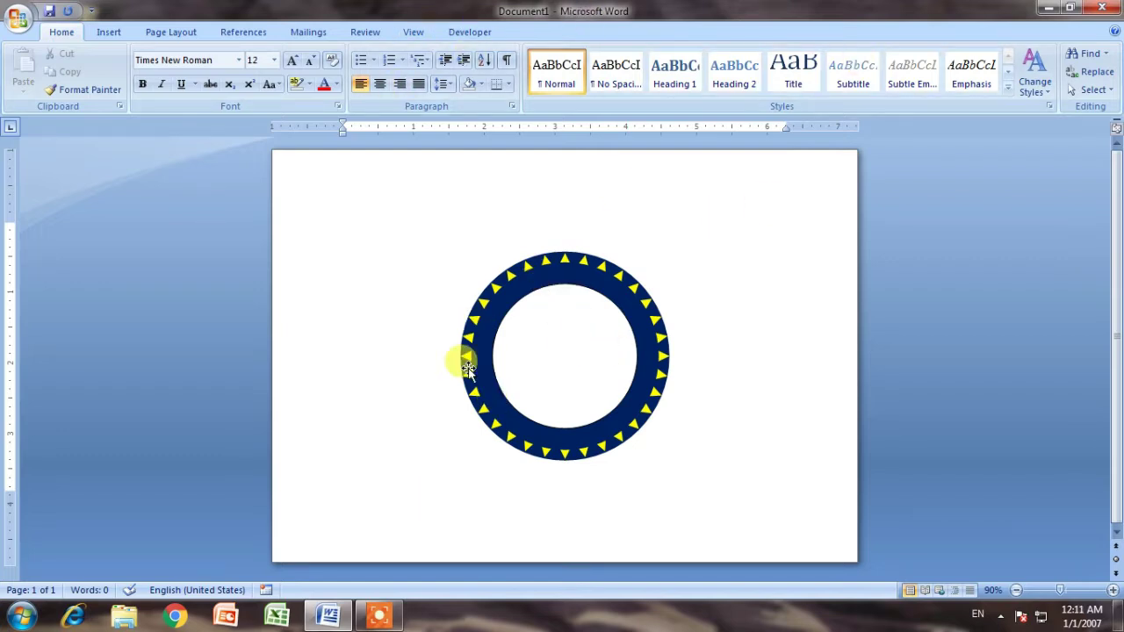
Insert WordArt reading "श्री नेपाल राष्ट्रिय माध्यमिक विद्यालय" in bold 36 pt Ganess font.
{"action": "left_click", "coordinate": [109, 32]}
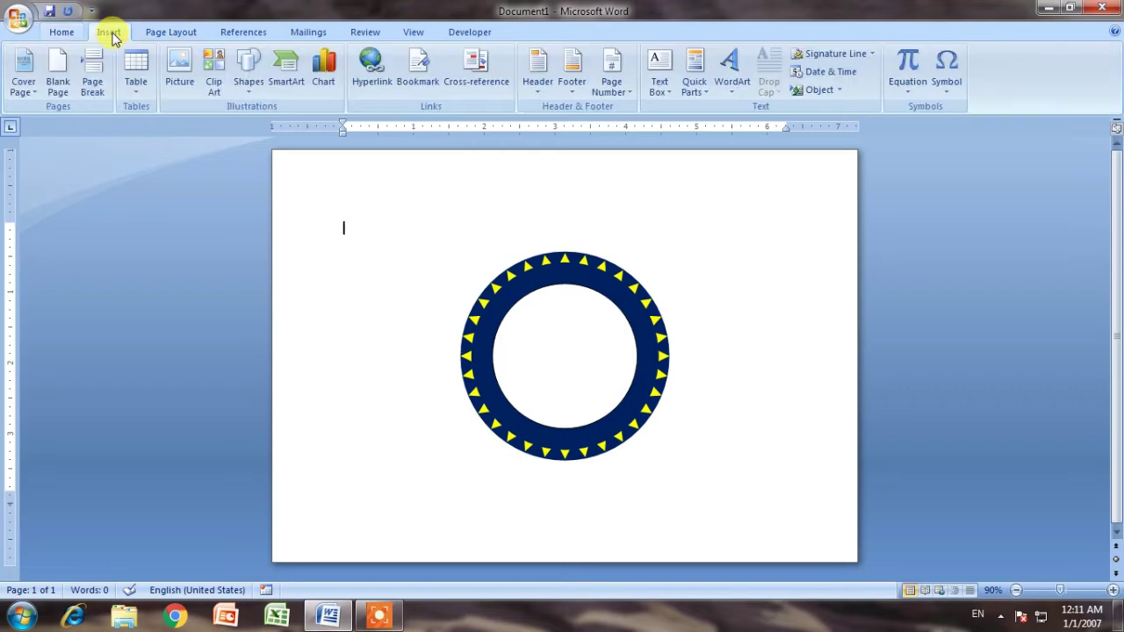
{"action": "left_click", "coordinate": [722, 85]}
{"action": "left_click", "coordinate": [868, 130]}
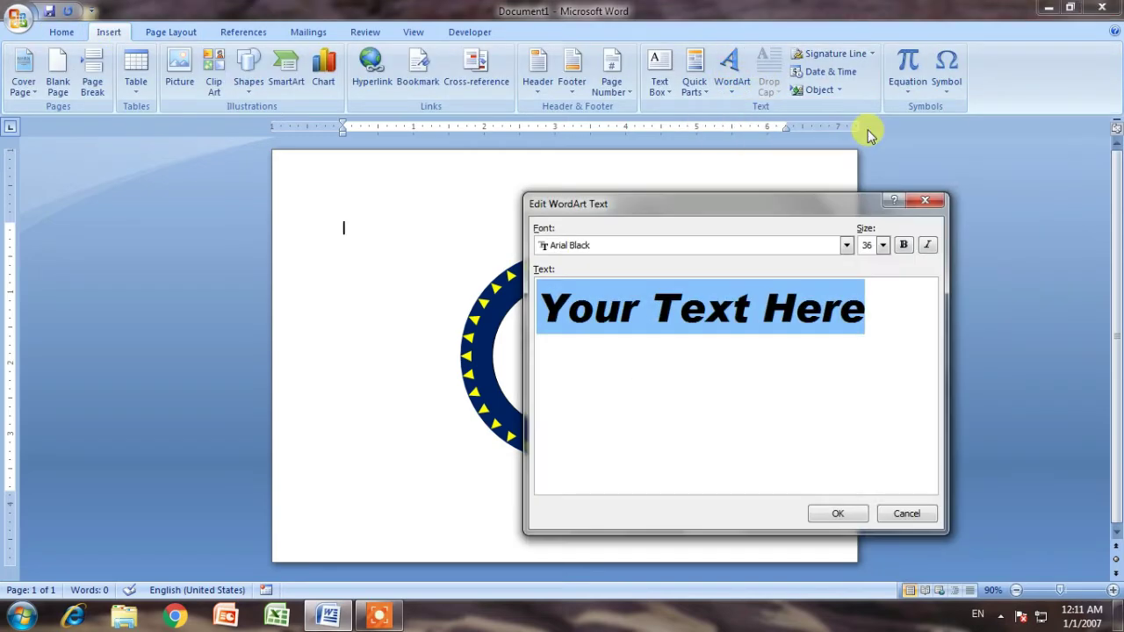
{"action": "left_click", "coordinate": [678, 248]}
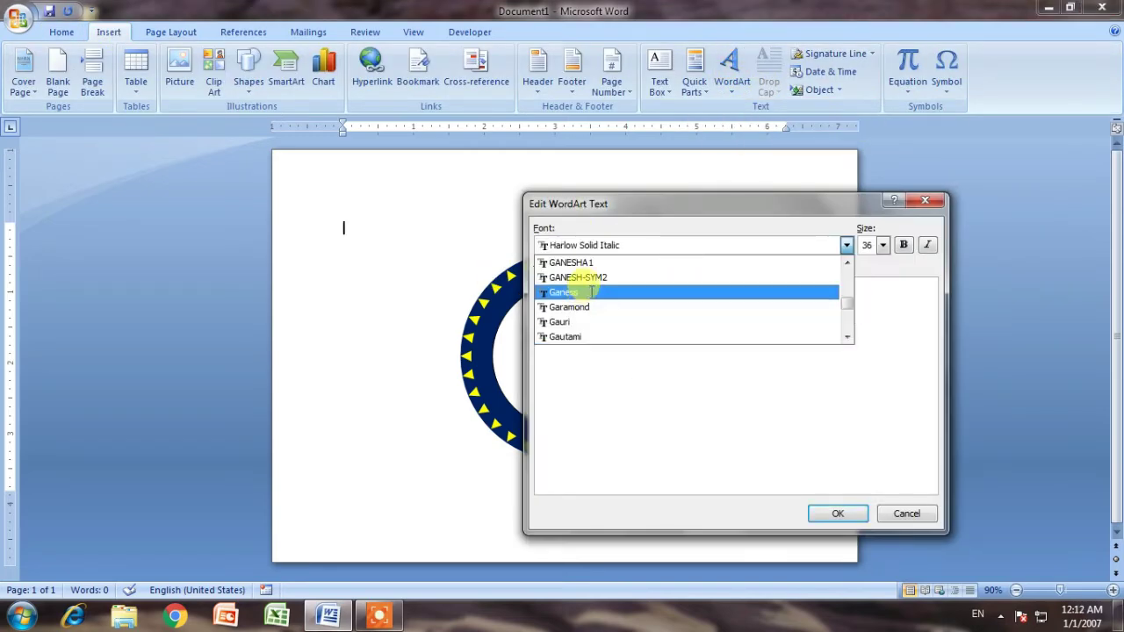
{"action": "left_click", "coordinate": [583, 292]}
{"action": "left_click_drag", "start_coordinate": [806, 297], "coordinate": [532, 293]}
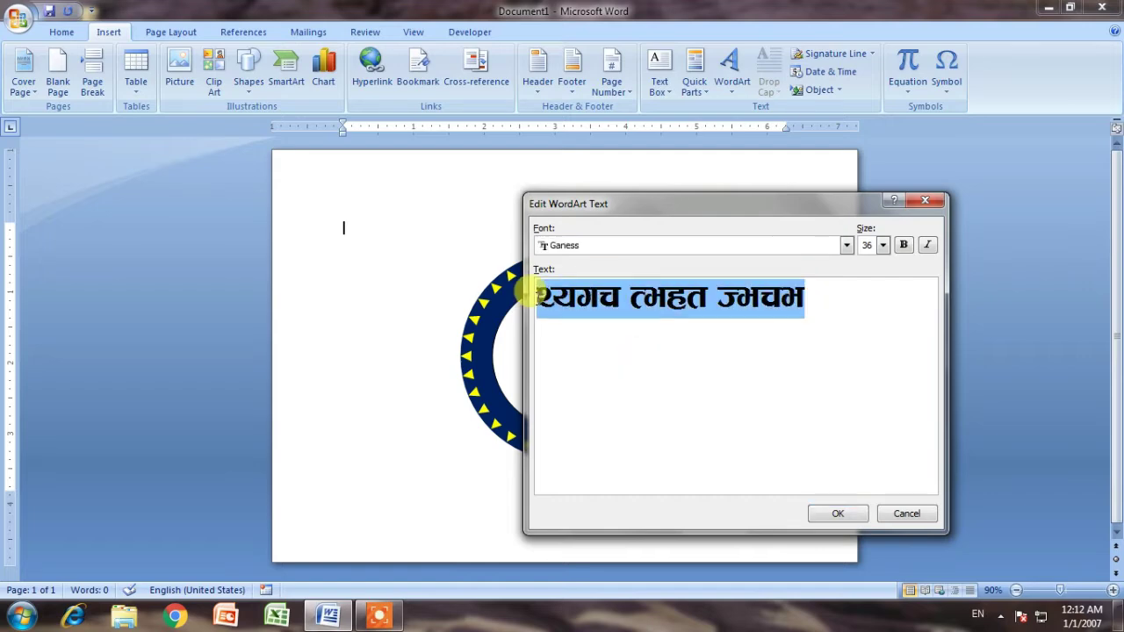
{"action": "type", "text": "श्री नेपाल राष्टिय"}
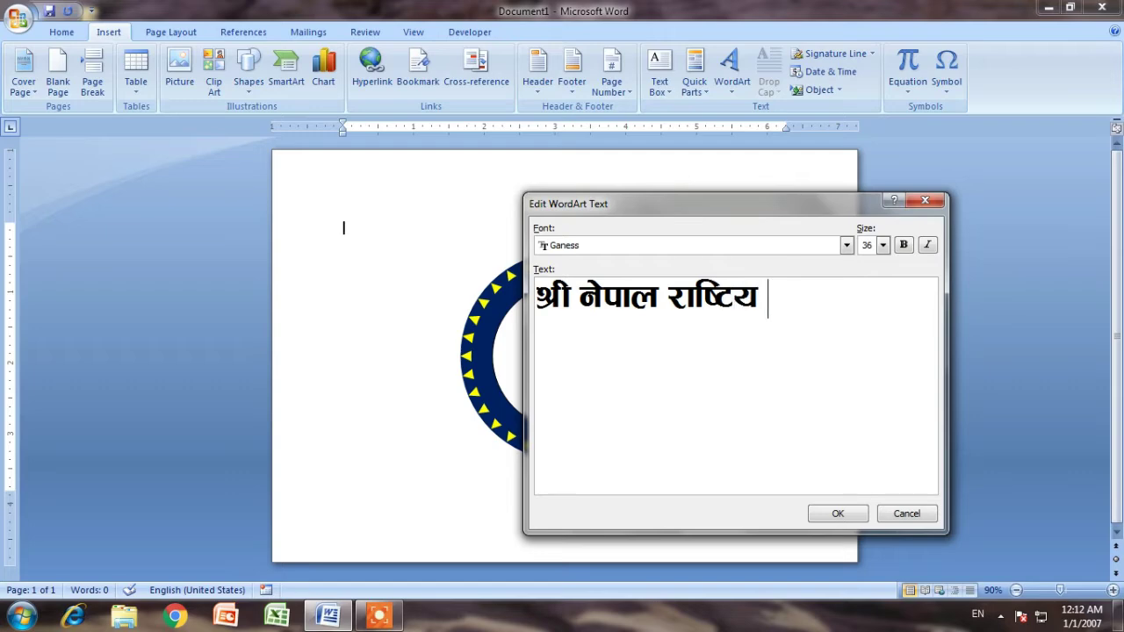
{"action": "type", "text": "द्यालय"}
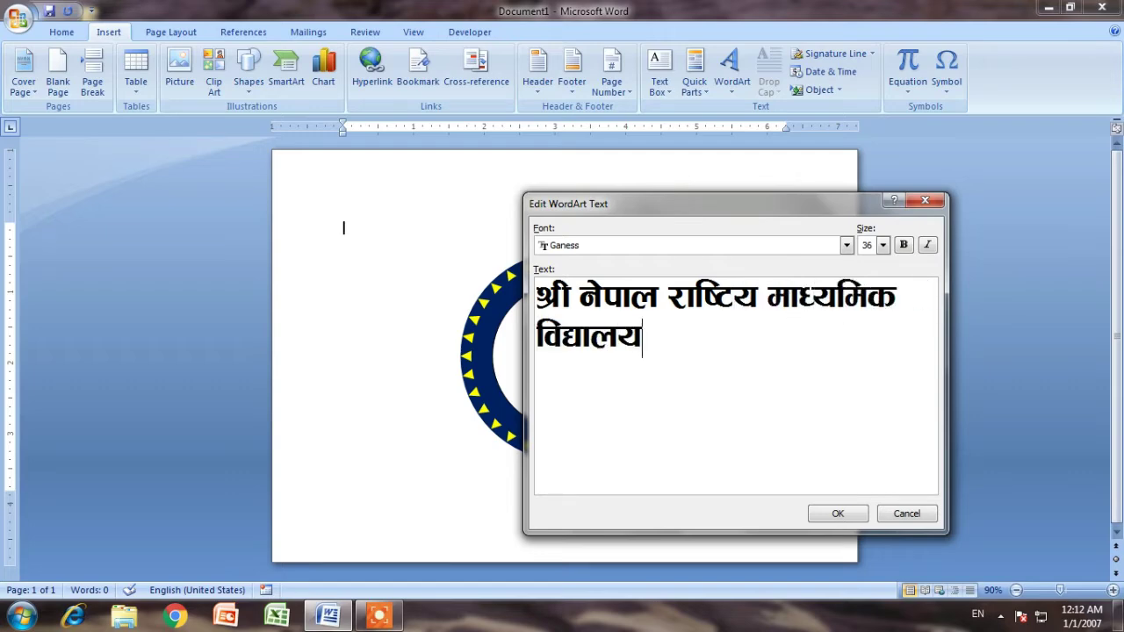
{"action": "left_click", "coordinate": [904, 245]}
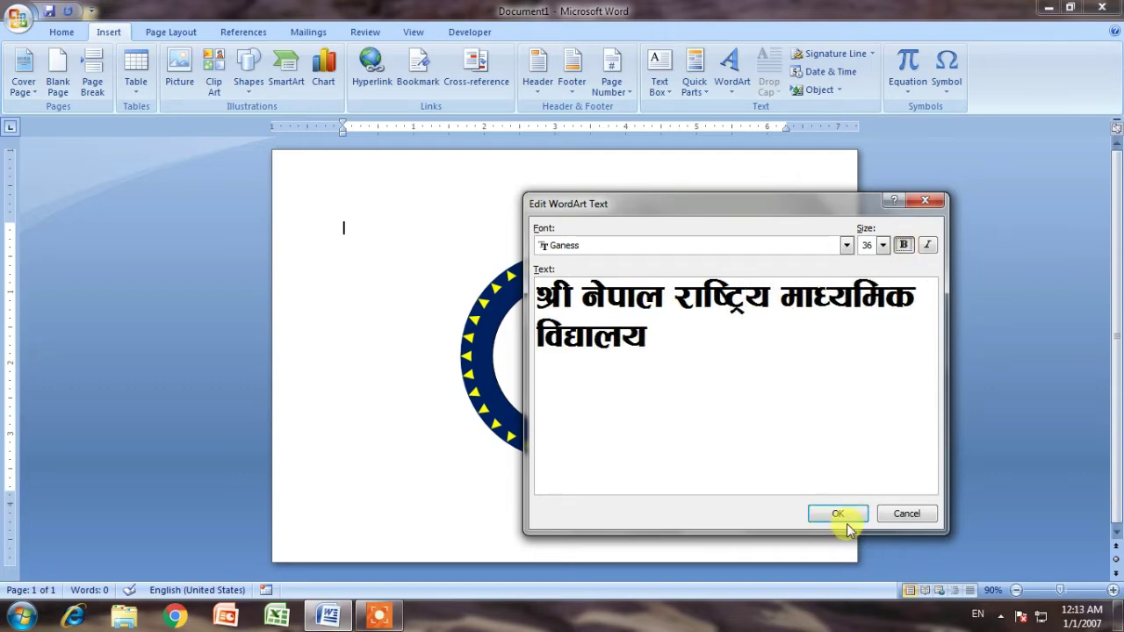
{"action": "left_click", "coordinate": [839, 514]}
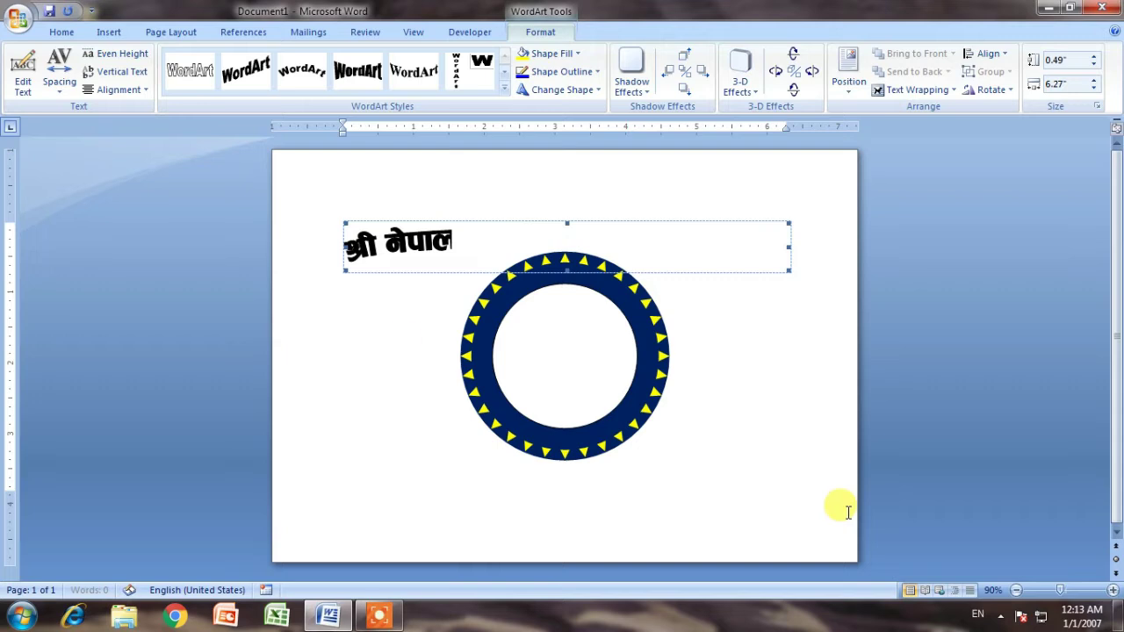
Remove the WordArt's fill and change its outline weight.
{"action": "left_click", "coordinate": [578, 53]}
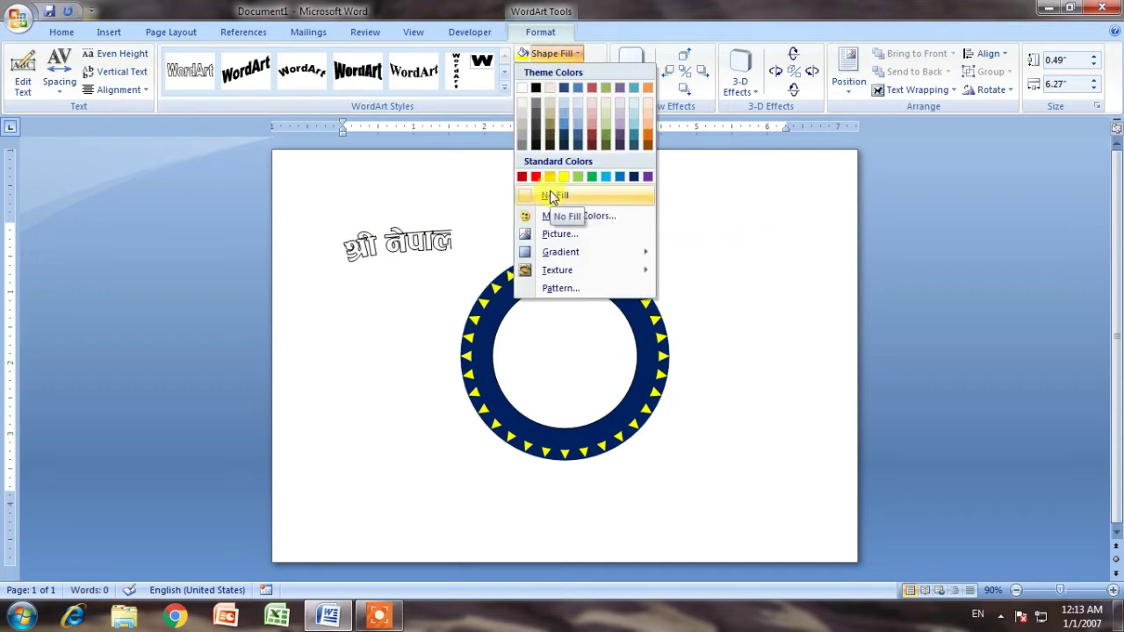
{"action": "left_click", "coordinate": [554, 197]}
{"action": "left_click", "coordinate": [562, 71]}
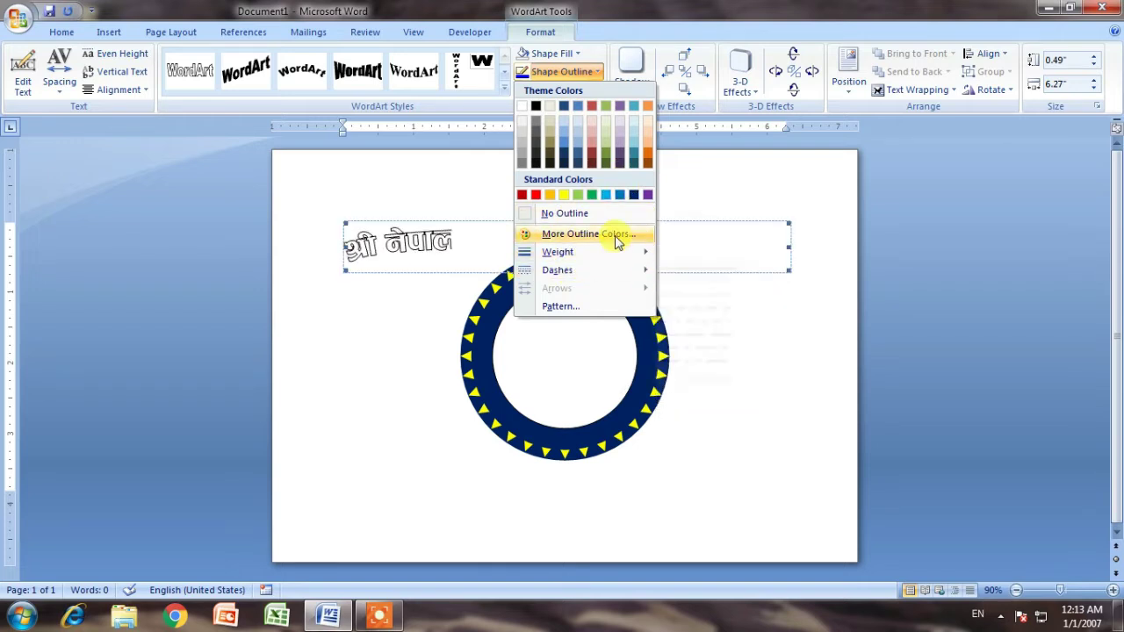
{"action": "mouse_move", "coordinate": [607, 253]}
{"action": "left_click", "coordinate": [723, 307]}
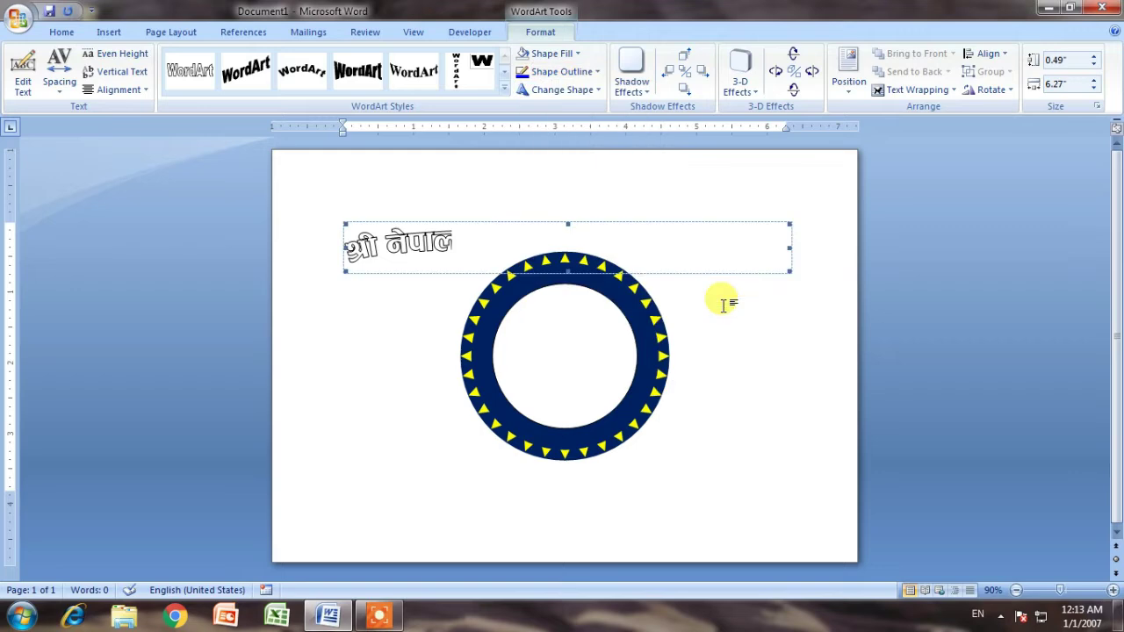
Make the WordArt follow an upward arch path and resize it to about 3.99" high by 3.71" wide.
{"action": "left_click", "coordinate": [504, 88]}
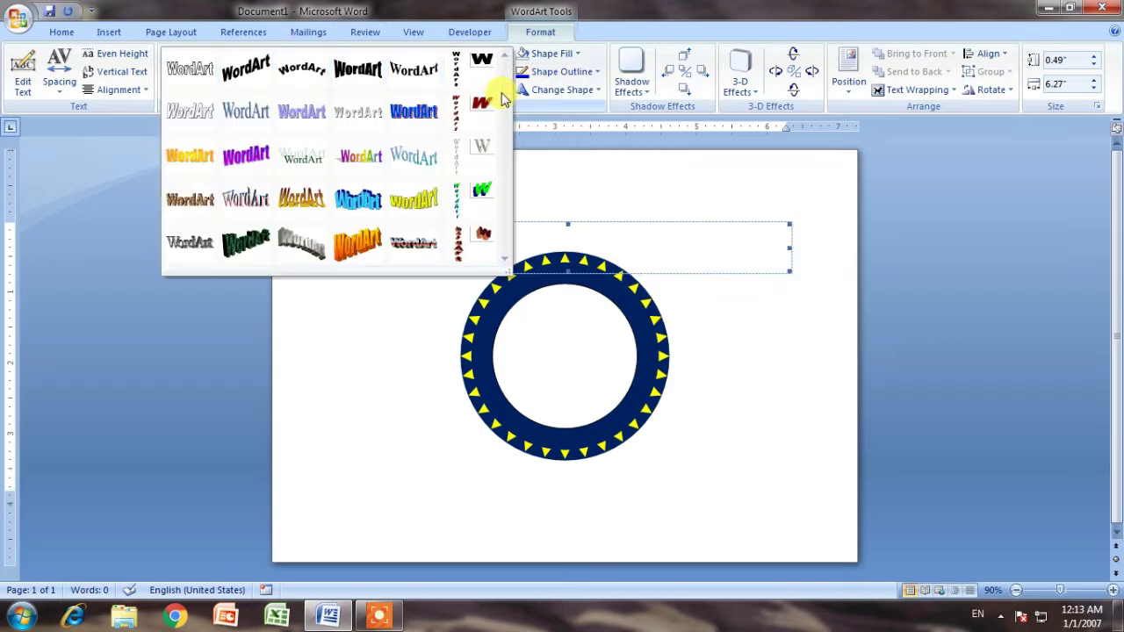
{"action": "left_click", "coordinate": [583, 93]}
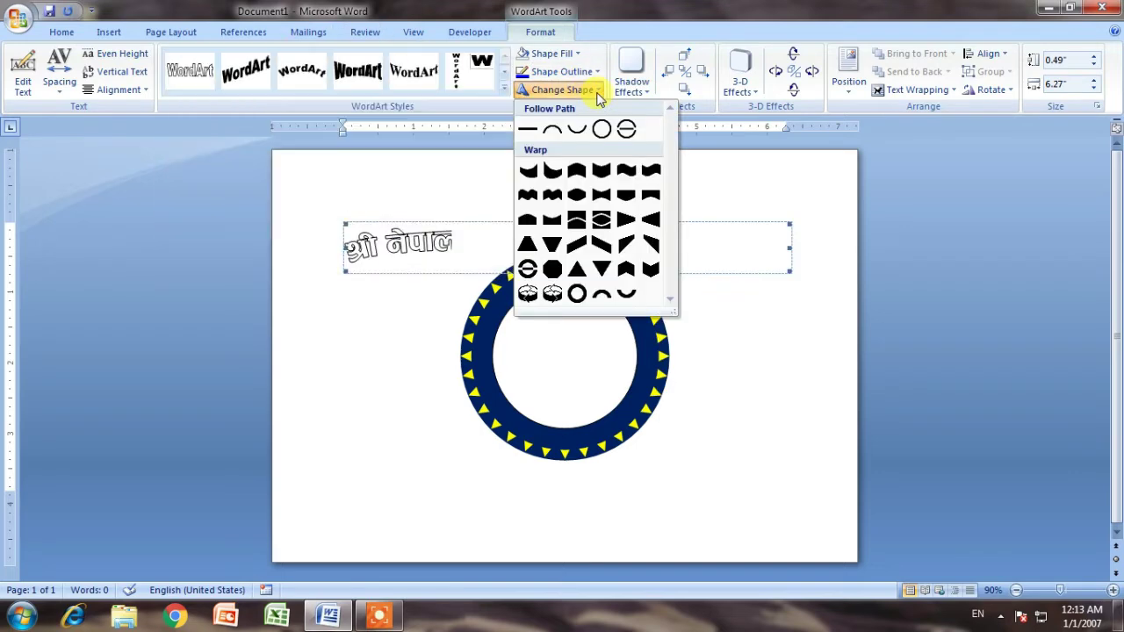
{"action": "left_click", "coordinate": [553, 134]}
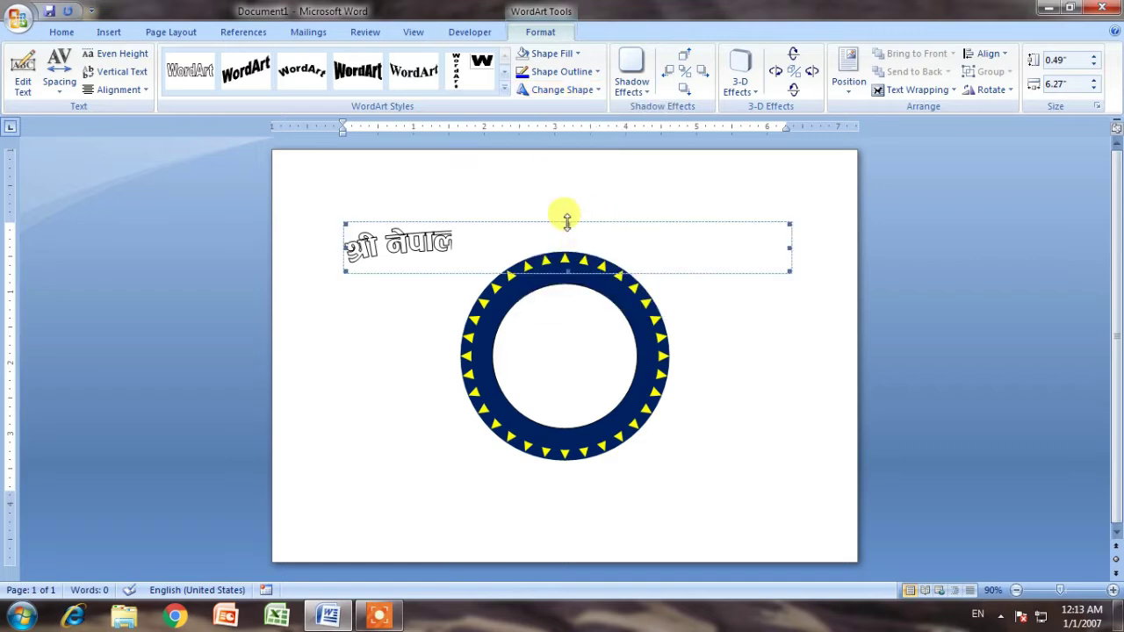
{"action": "left_click_drag", "start_coordinate": [791, 269], "coordinate": [633, 514]}
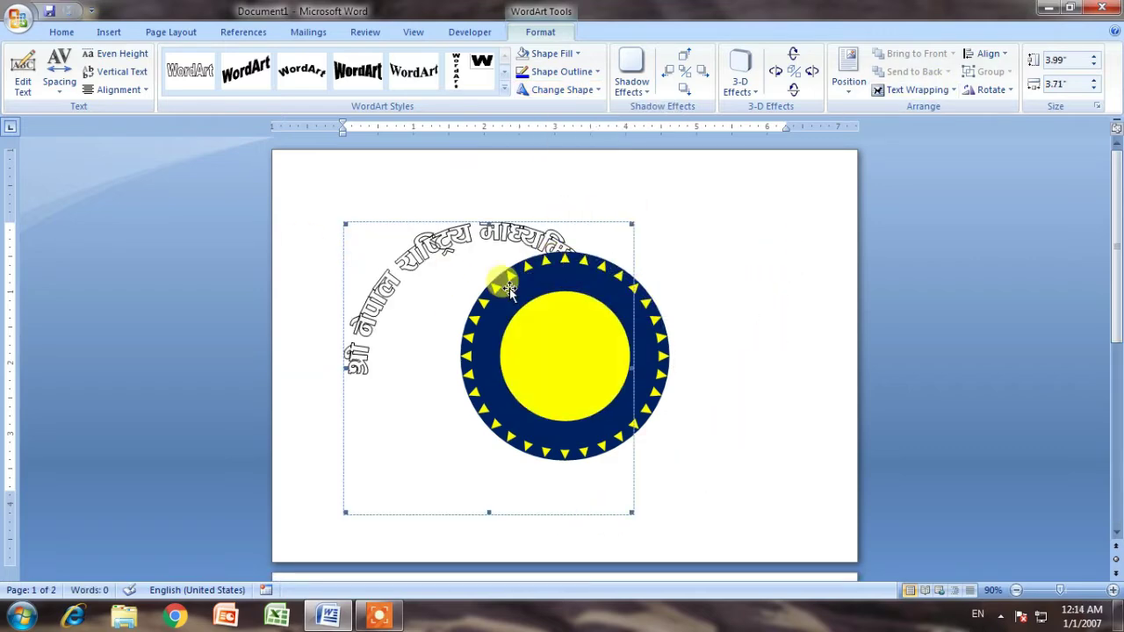
Place the arched WordArt in front of text and shrink it to about 2.9" high by 2.66" wide.
{"action": "left_click", "coordinate": [944, 91]}
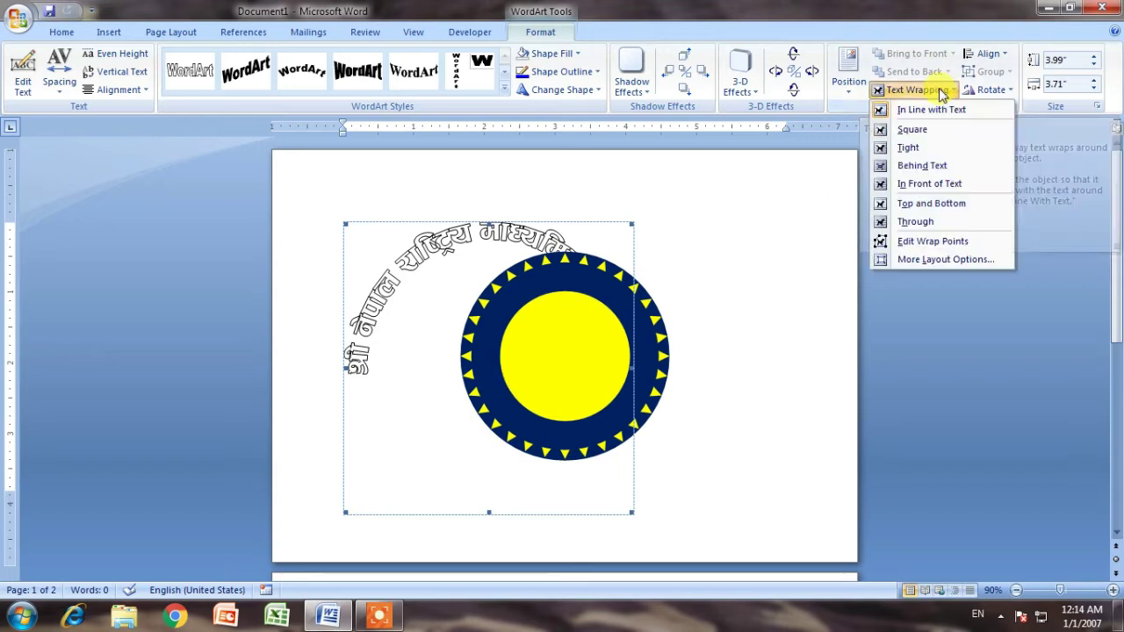
{"action": "left_click", "coordinate": [925, 184]}
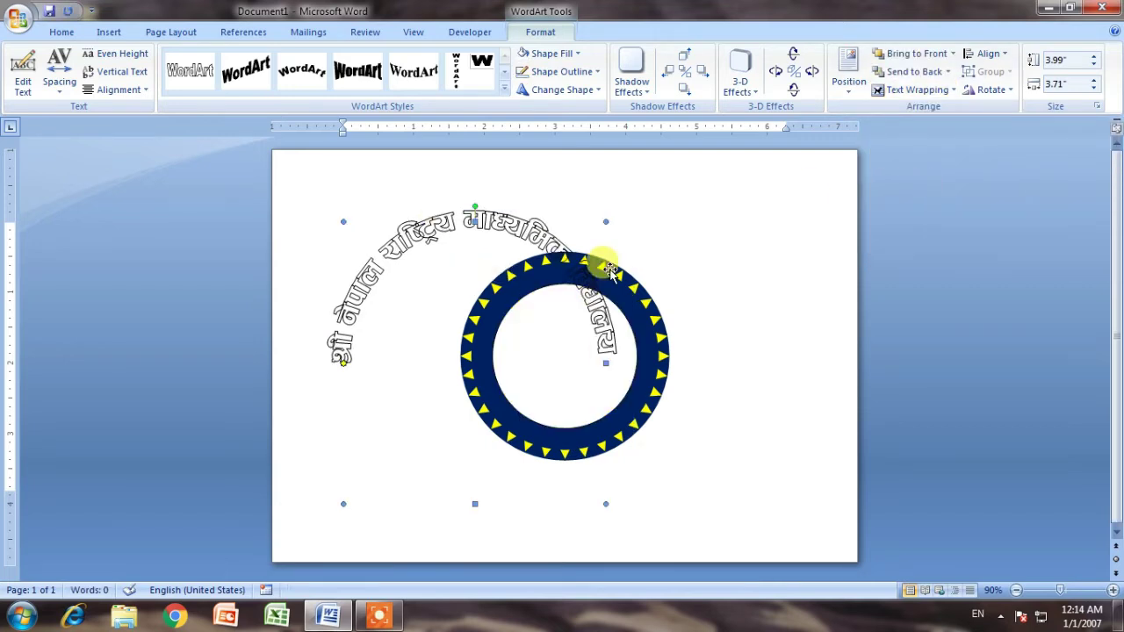
{"action": "left_click_drag", "start_coordinate": [475, 221], "coordinate": [459, 298]}
{"action": "left_click_drag", "start_coordinate": [604, 400], "coordinate": [531, 402]}
Fill the arched WordArt with the standard light blue color.
{"action": "left_click", "coordinate": [848, 88]}
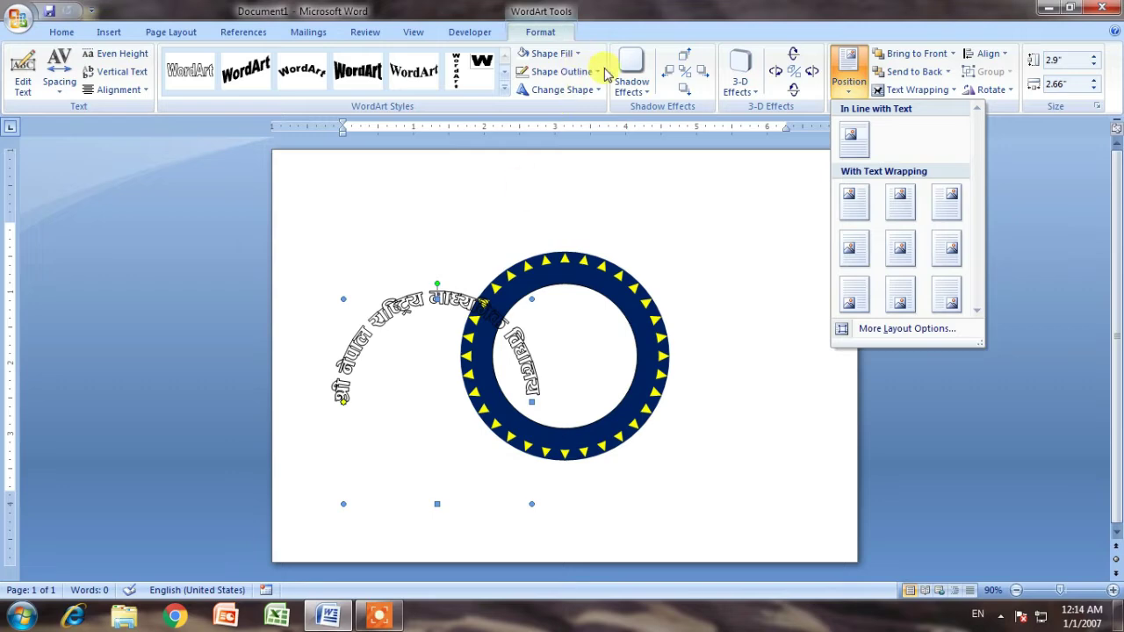
{"action": "left_click", "coordinate": [577, 53]}
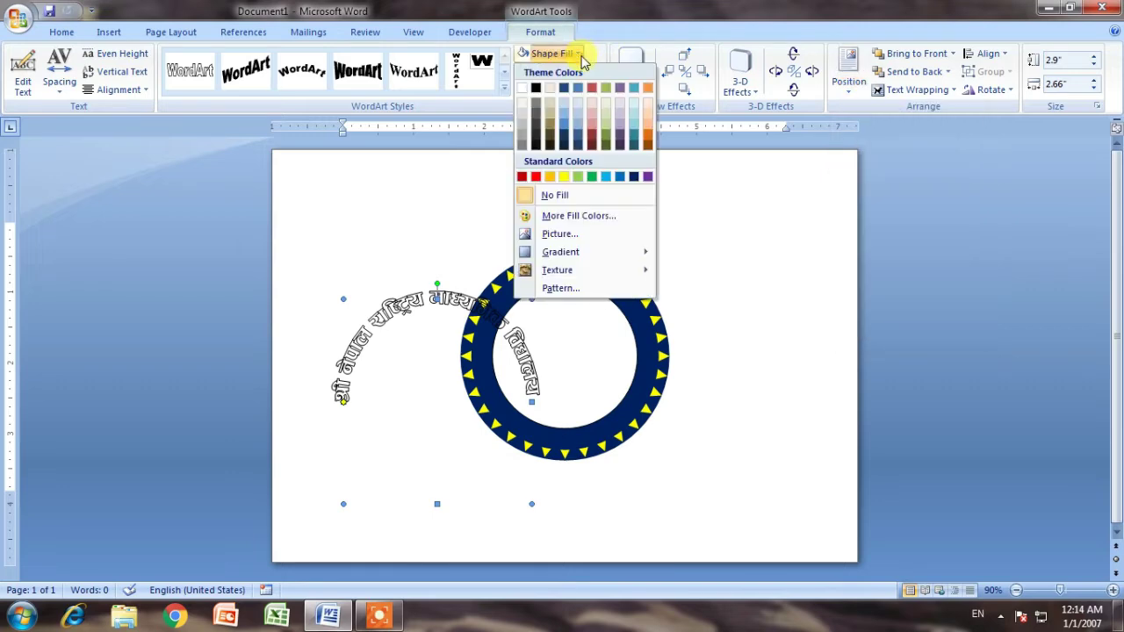
{"action": "left_click", "coordinate": [606, 176]}
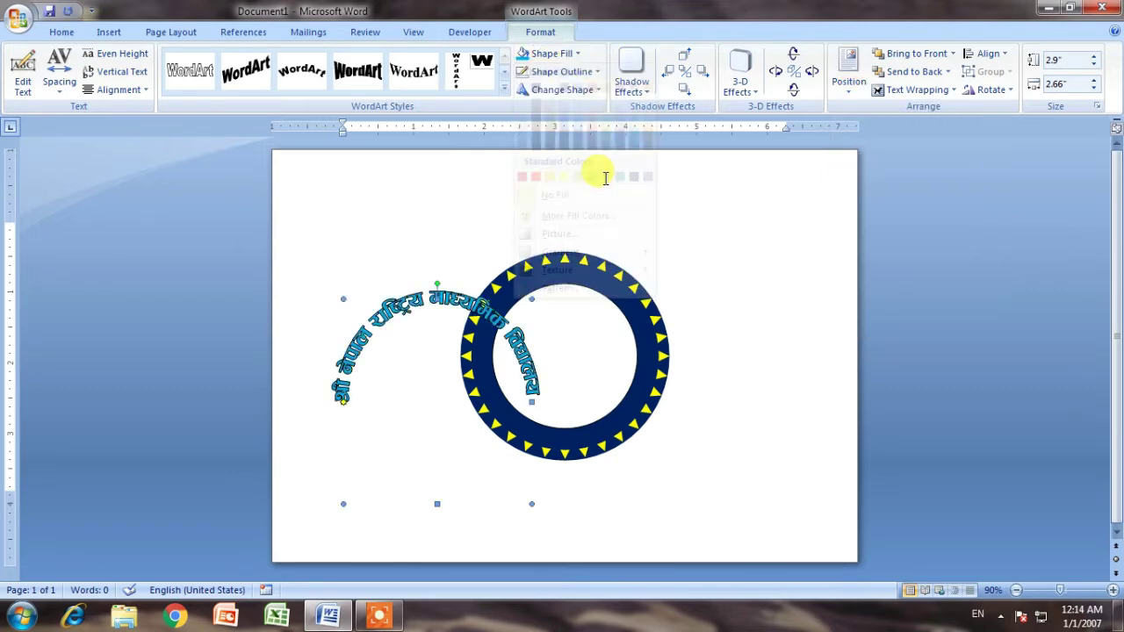
{"action": "left_click", "coordinate": [843, 92]}
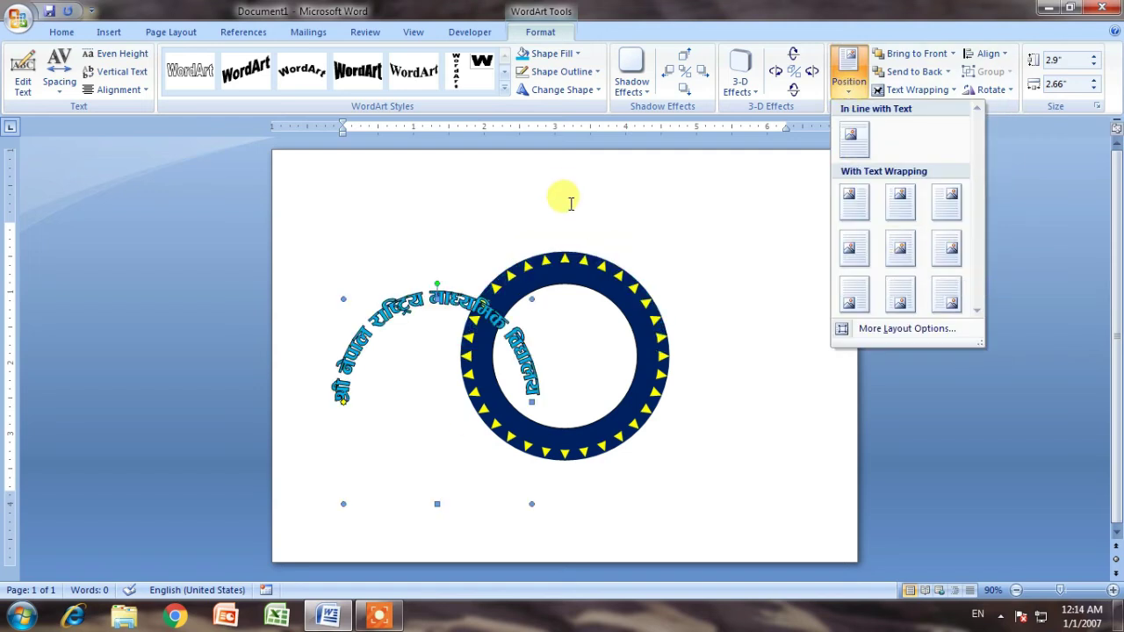
{"action": "left_click", "coordinate": [527, 404]}
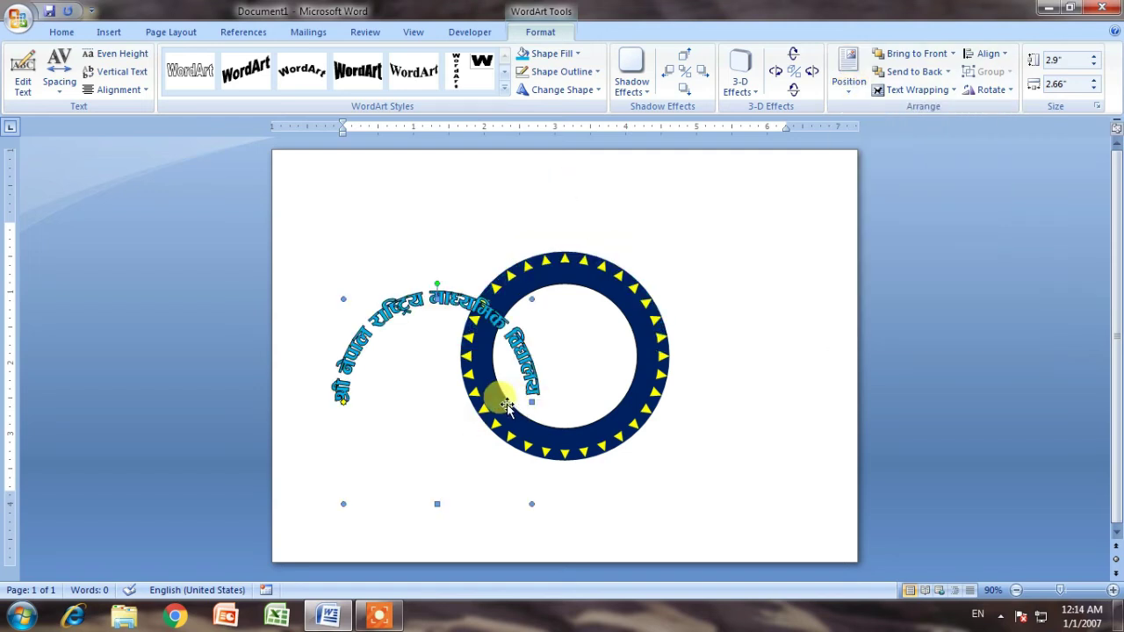
Shrink the arched WordArt to about 2.64" high by 2.44" wide and position it in the middle center over the ring.
{"action": "left_click_drag", "start_coordinate": [530, 400], "coordinate": [517, 401]}
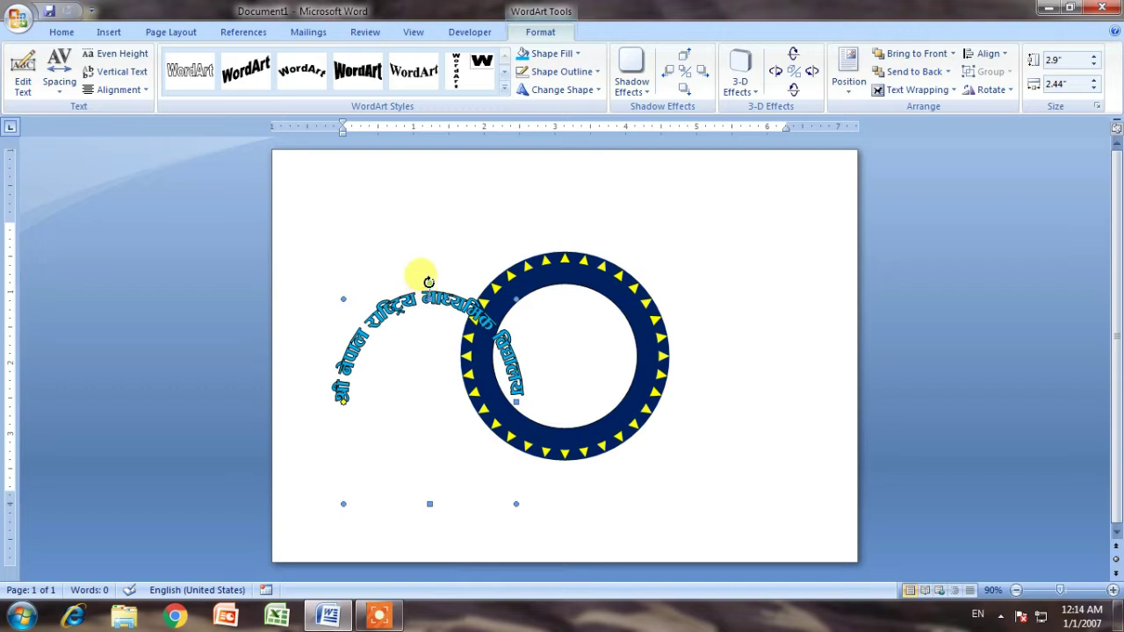
{"action": "left_click_drag", "start_coordinate": [429, 316], "coordinate": [575, 265]}
{"action": "left_click", "coordinate": [849, 70]}
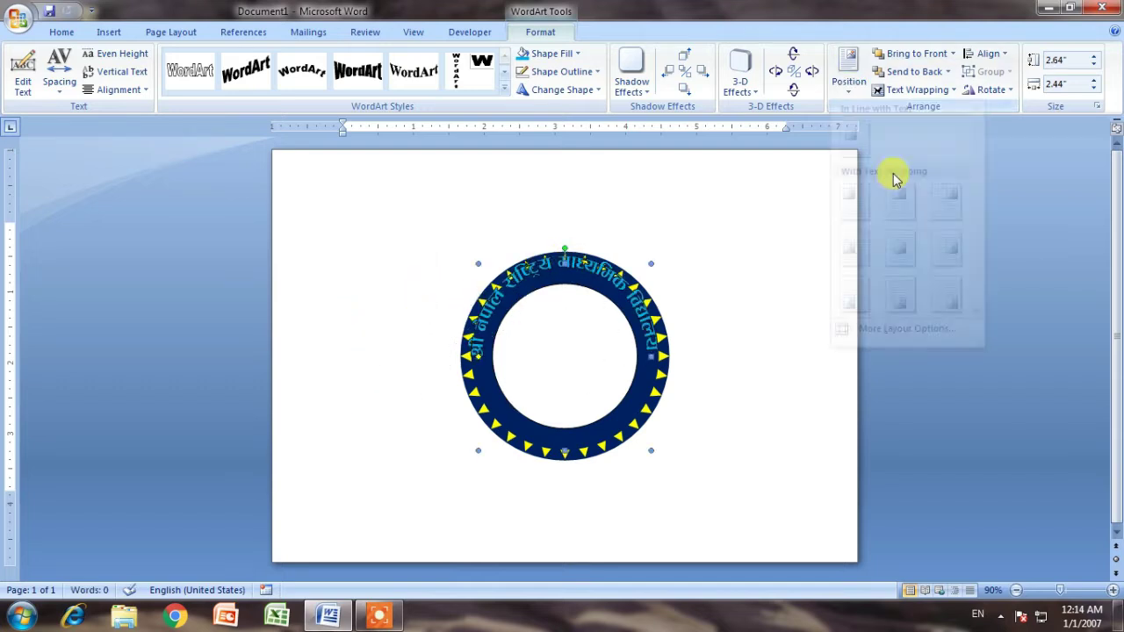
{"action": "left_click", "coordinate": [901, 250]}
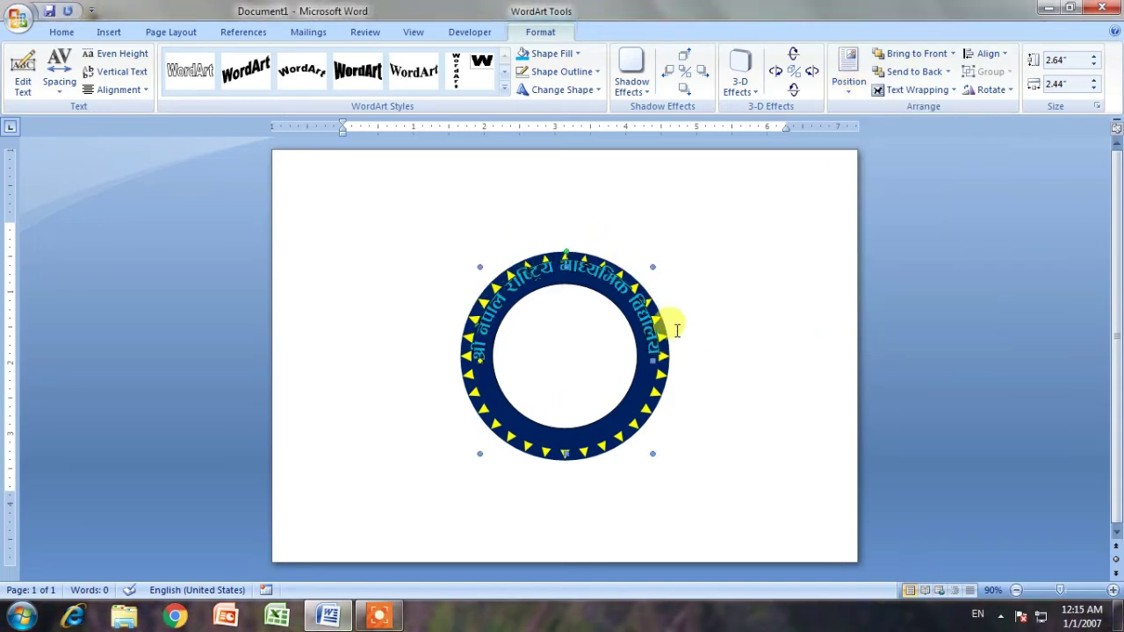
Fill the arched WordArt with white and shrink it to about 2.54" by 2.38" to sit inside the triangles.
{"action": "left_click", "coordinate": [575, 53]}
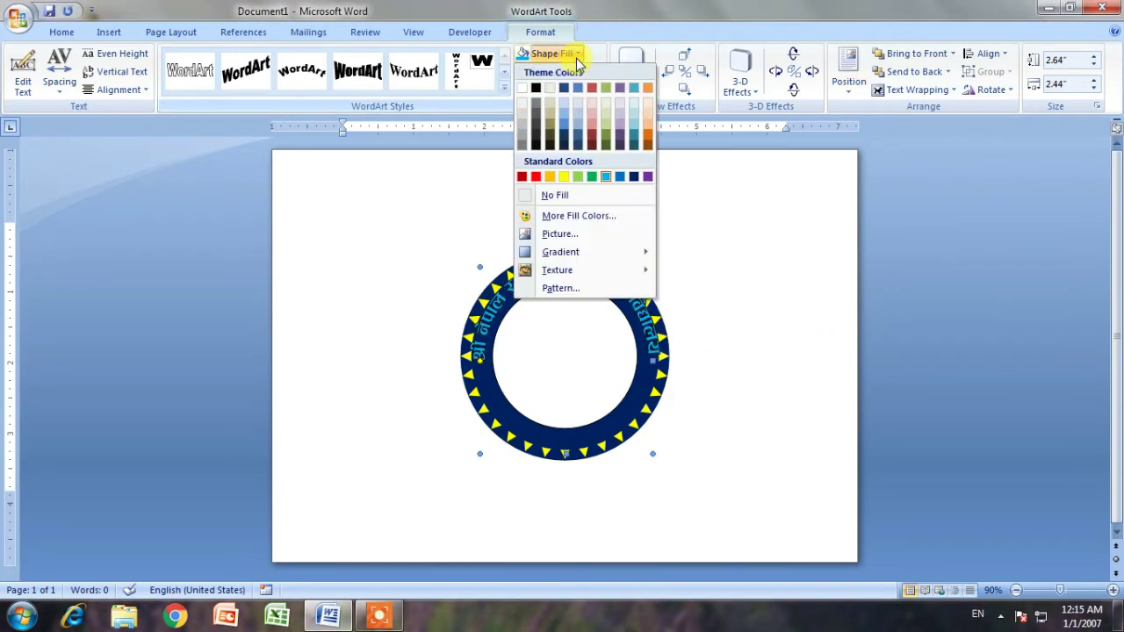
{"action": "left_click", "coordinate": [528, 92]}
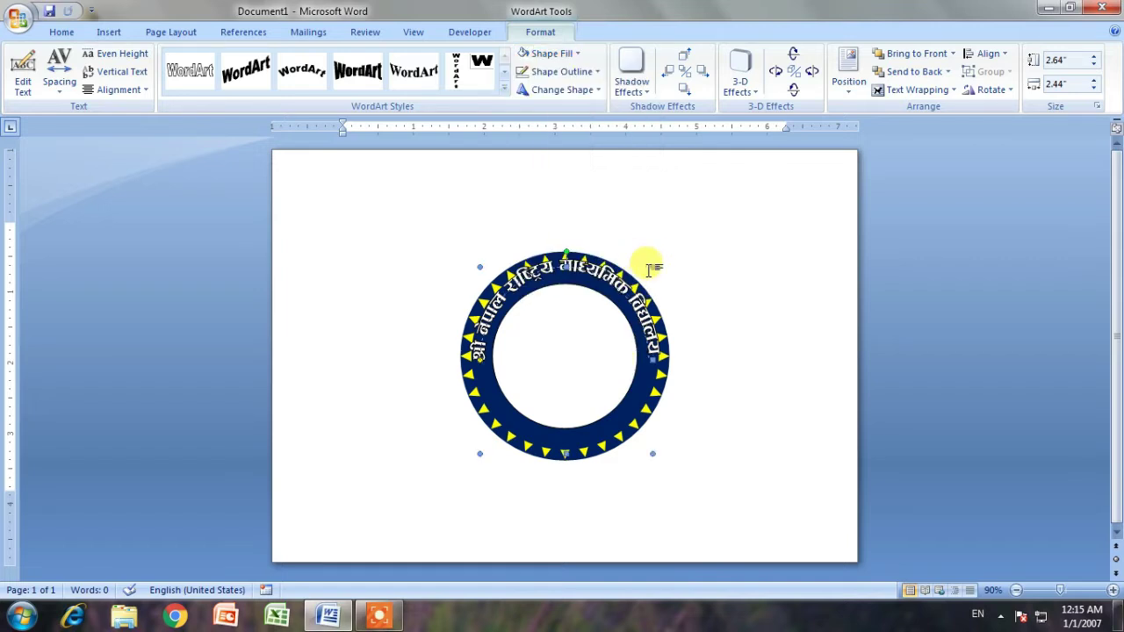
{"action": "left_click_drag", "start_coordinate": [653, 267], "coordinate": [648, 268]}
{"action": "left_click_drag", "start_coordinate": [565, 267], "coordinate": [565, 274]}
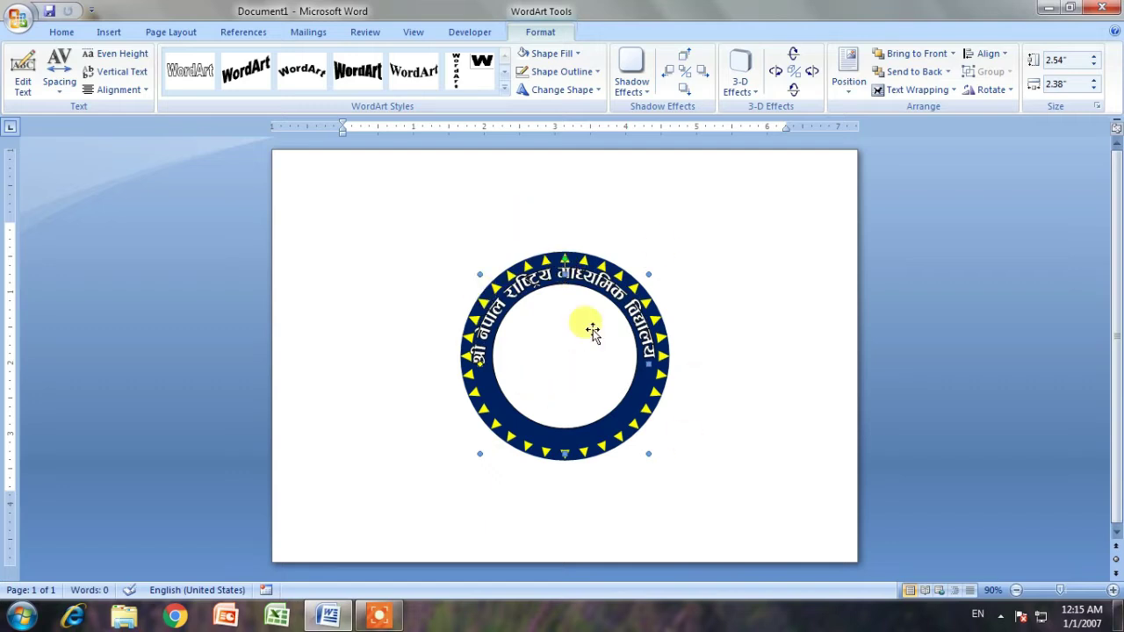
{"action": "left_click", "coordinate": [663, 246]}
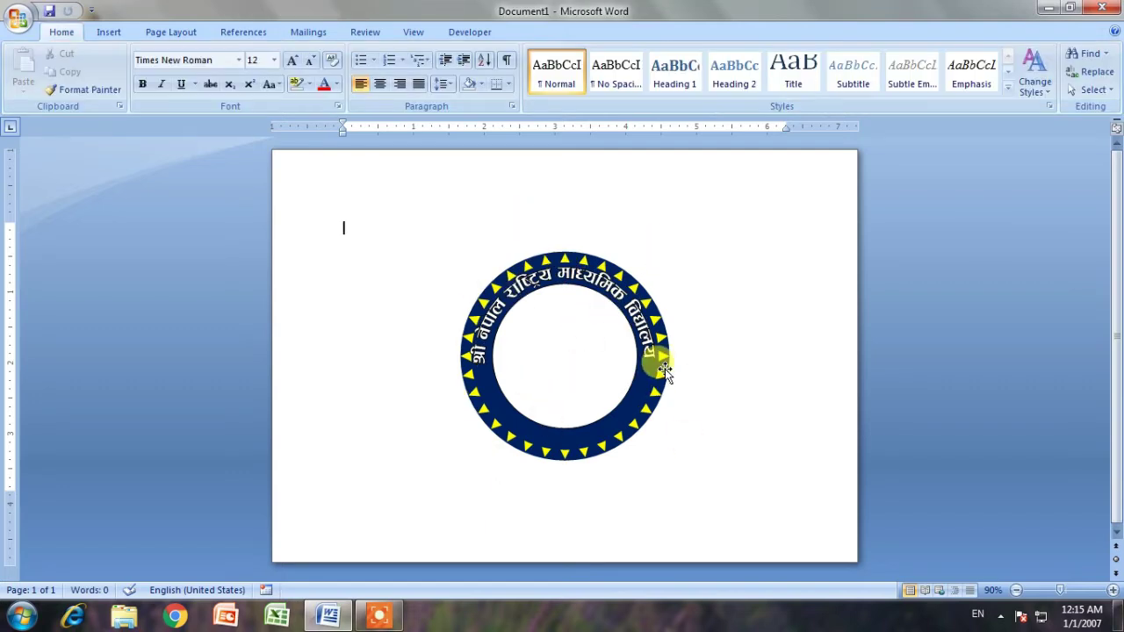
Duplicate the arched WordArt, move one copy to the left of the emblem and delete the extra copy.
{"action": "left_click", "coordinate": [570, 291]}
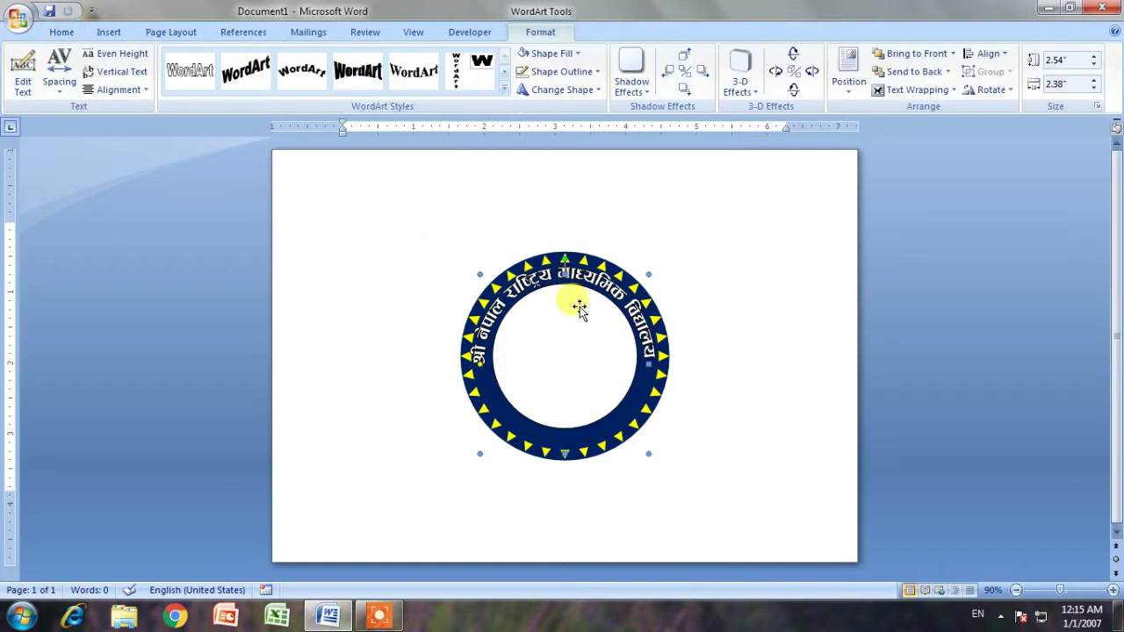
{"action": "left_click", "coordinate": [660, 281]}
{"action": "left_click", "coordinate": [677, 289]}
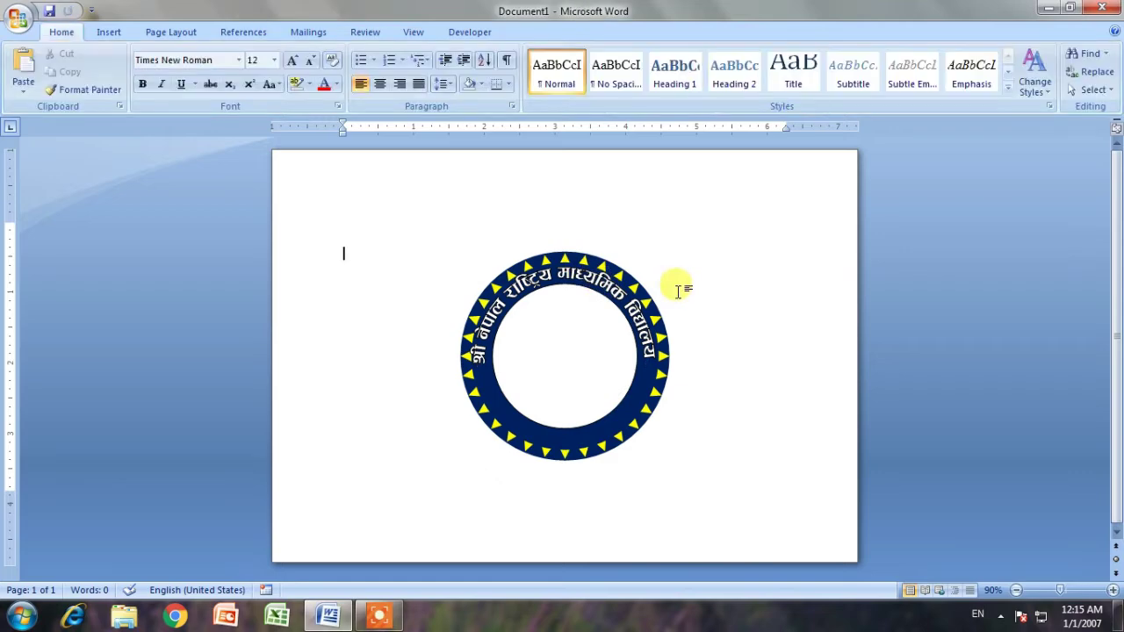
{"action": "key", "text": "ctrl+v"}
{"action": "key", "text": "ctrl+v"}
{"action": "left_click_drag", "start_coordinate": [598, 286], "coordinate": [447, 333]}
{"action": "left_click_drag", "start_coordinate": [537, 301], "coordinate": [735, 419]}
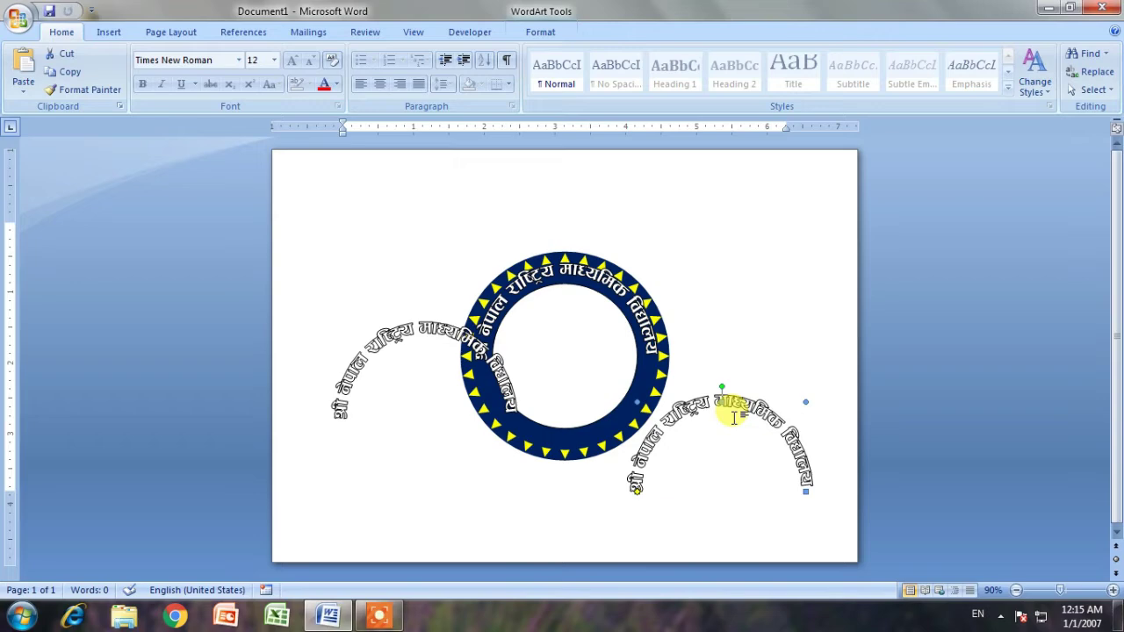
{"action": "key", "text": "Delete"}
Change the WordArt copy left of the emblem to a downward arch shape.
{"action": "left_click", "coordinate": [393, 328]}
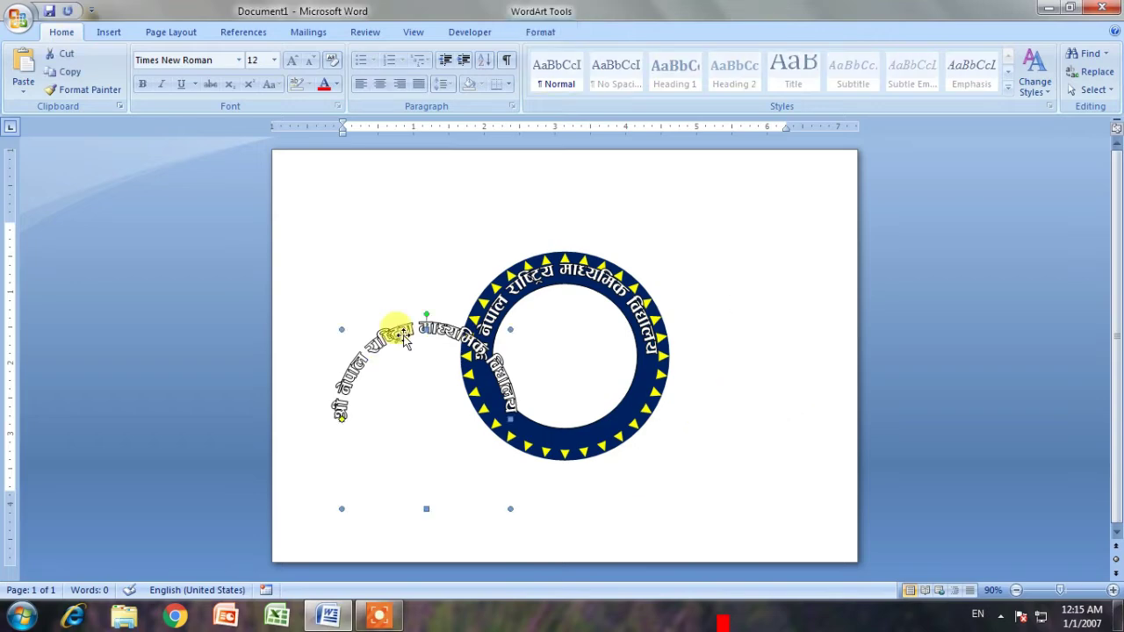
{"action": "left_click", "coordinate": [540, 32]}
{"action": "left_click", "coordinate": [562, 90]}
{"action": "left_click", "coordinate": [555, 132]}
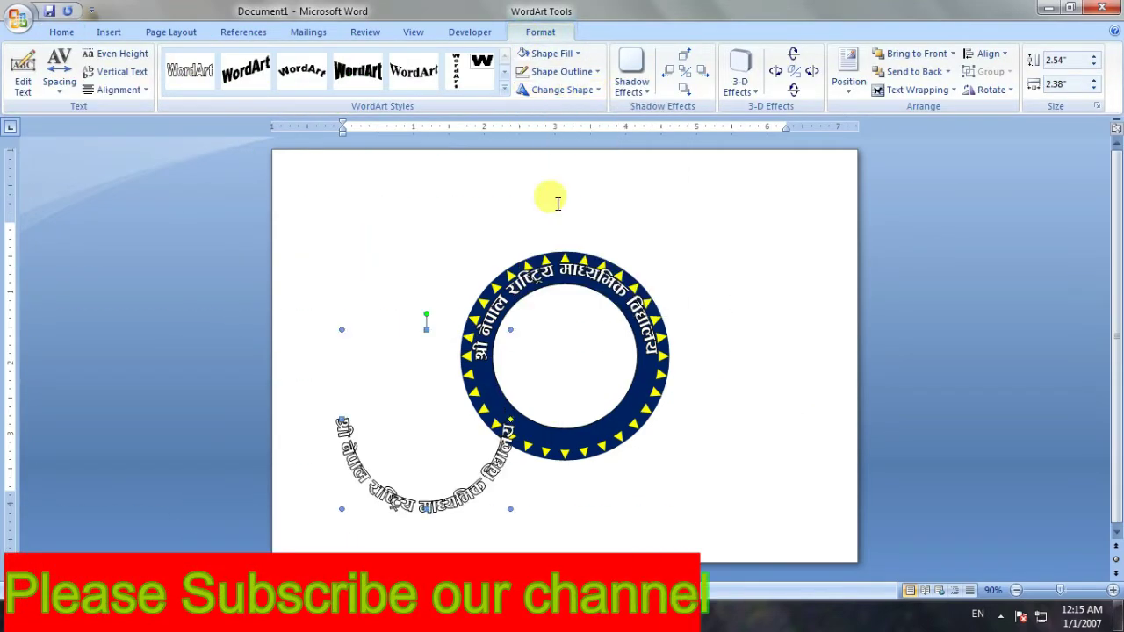
Replace the text of the downward-arched WordArt with the school's address line in Nepali.
{"action": "right_click", "coordinate": [363, 474]}
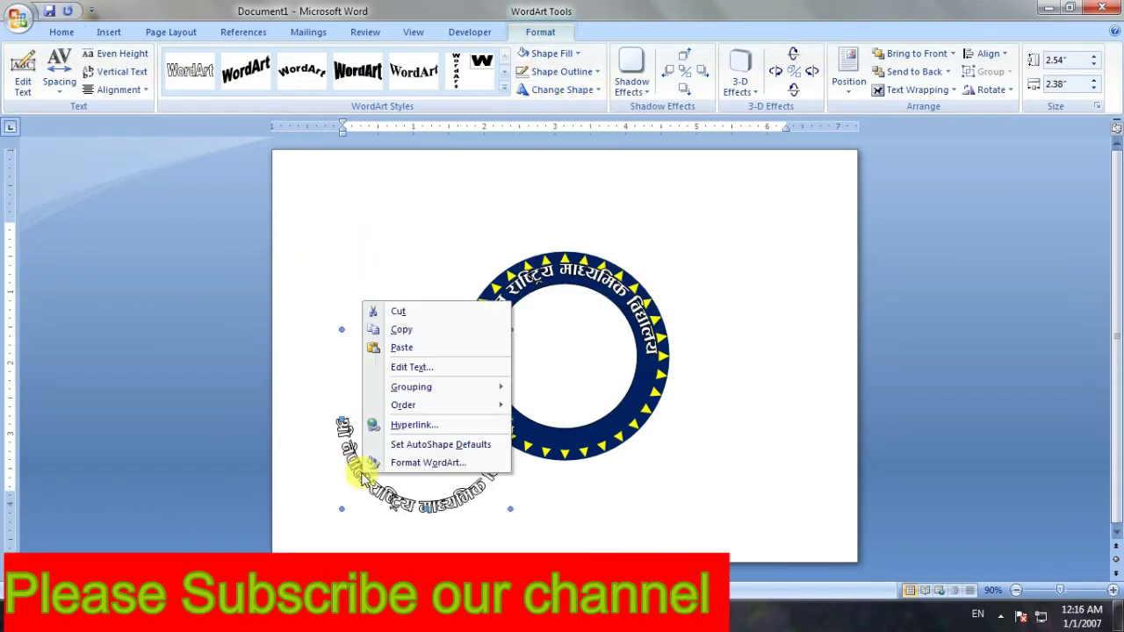
{"action": "left_click", "coordinate": [413, 368]}
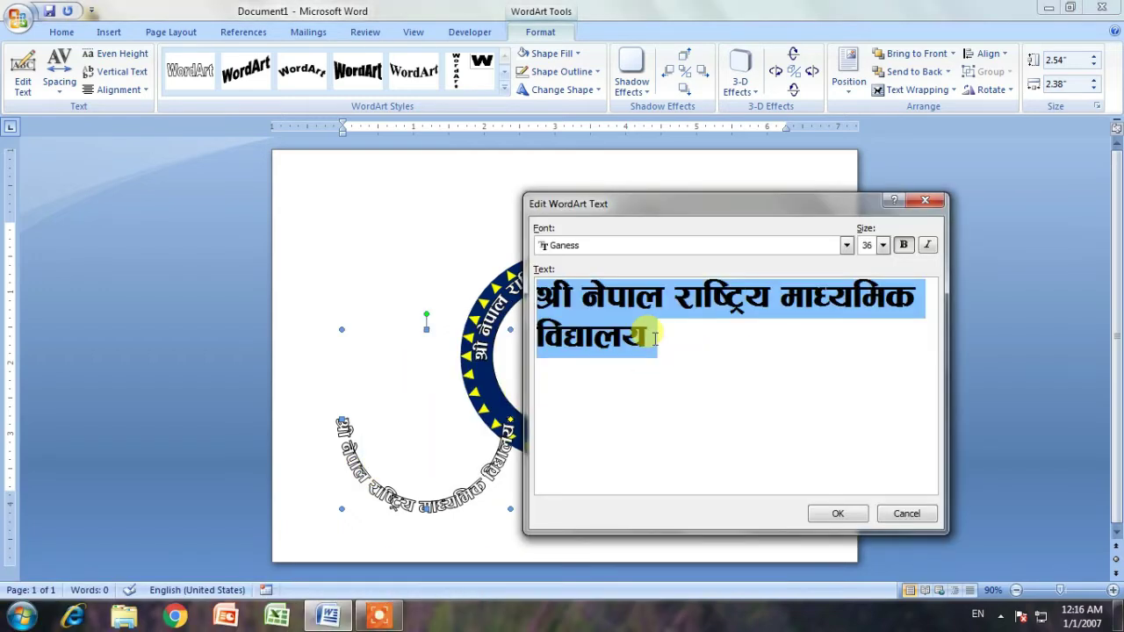
{"action": "type", "text": "f"}
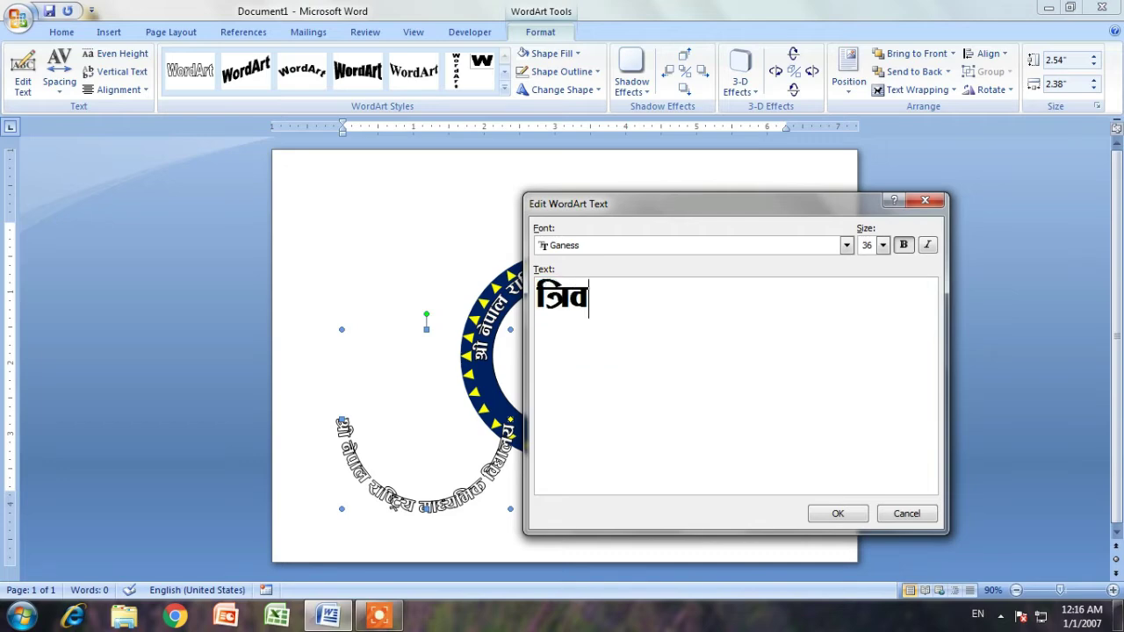
{"action": "left_click", "coordinate": [825, 513]}
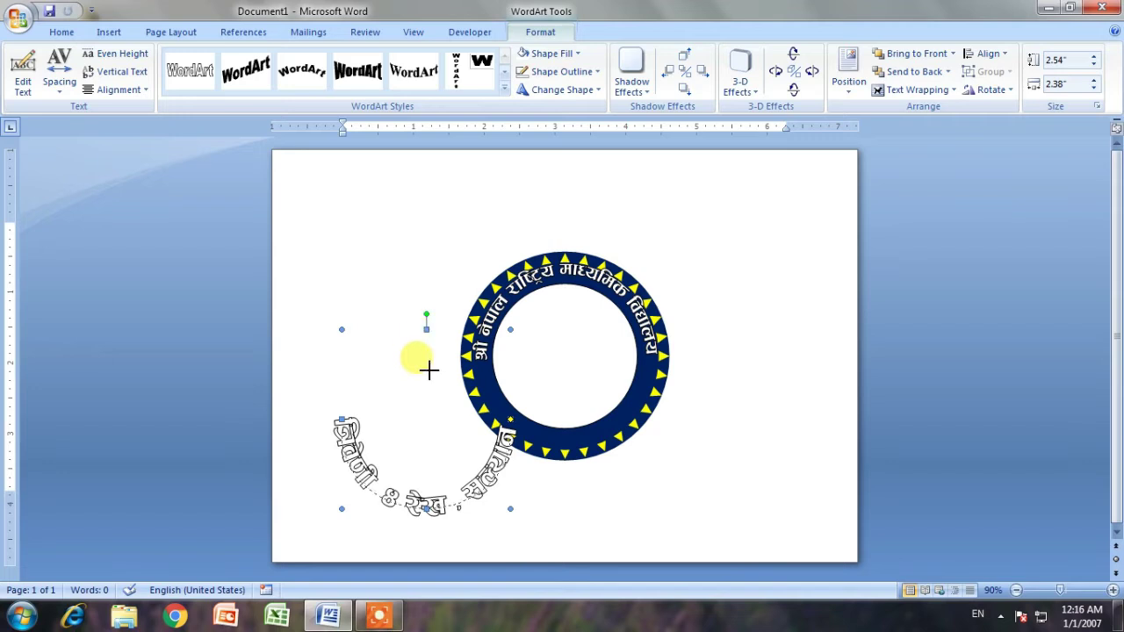
Shrink the downward-arched address WordArt to about 0.66" high by 1.75" wide.
{"action": "left_click_drag", "start_coordinate": [428, 353], "coordinate": [427, 396]}
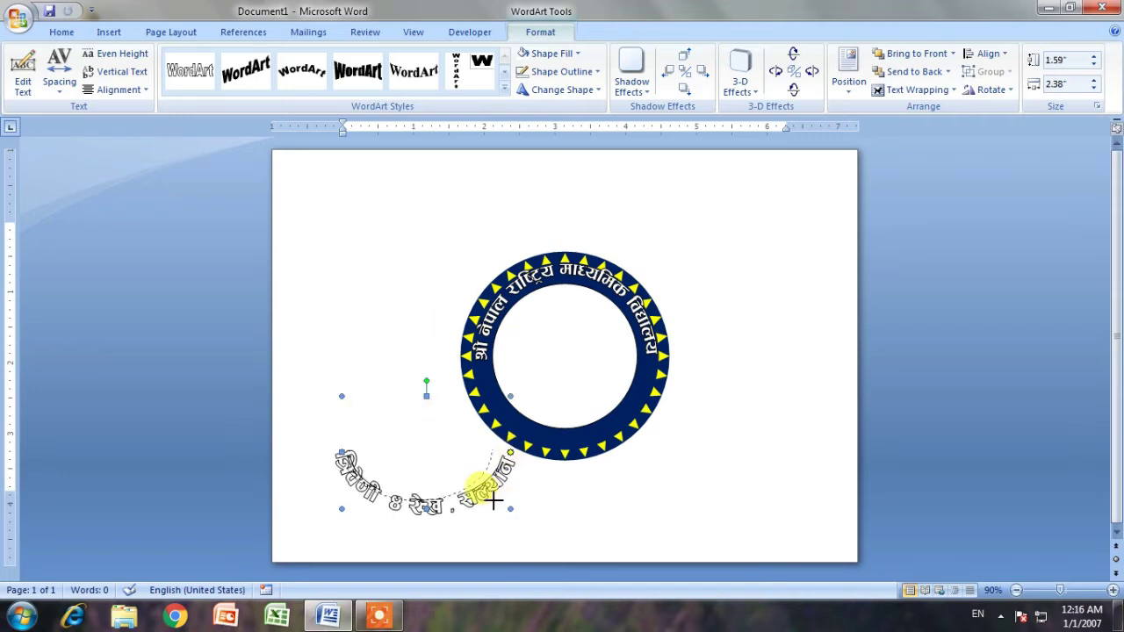
{"action": "left_click_drag", "start_coordinate": [494, 501], "coordinate": [493, 500]}
{"action": "left_click", "coordinate": [847, 86]}
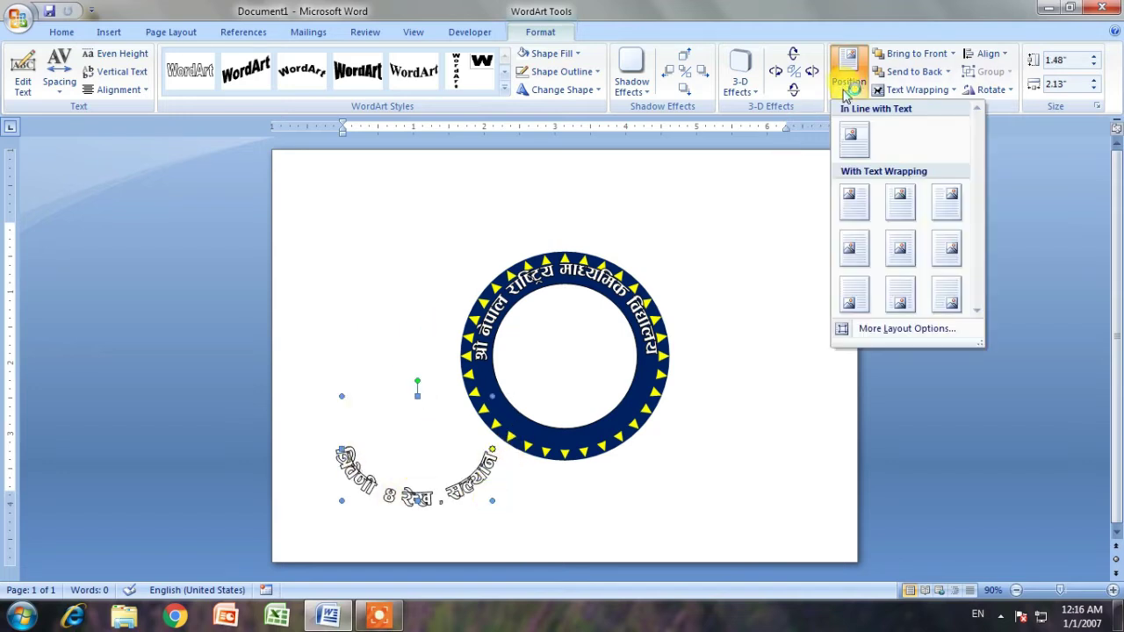
{"action": "left_click", "coordinate": [402, 284]}
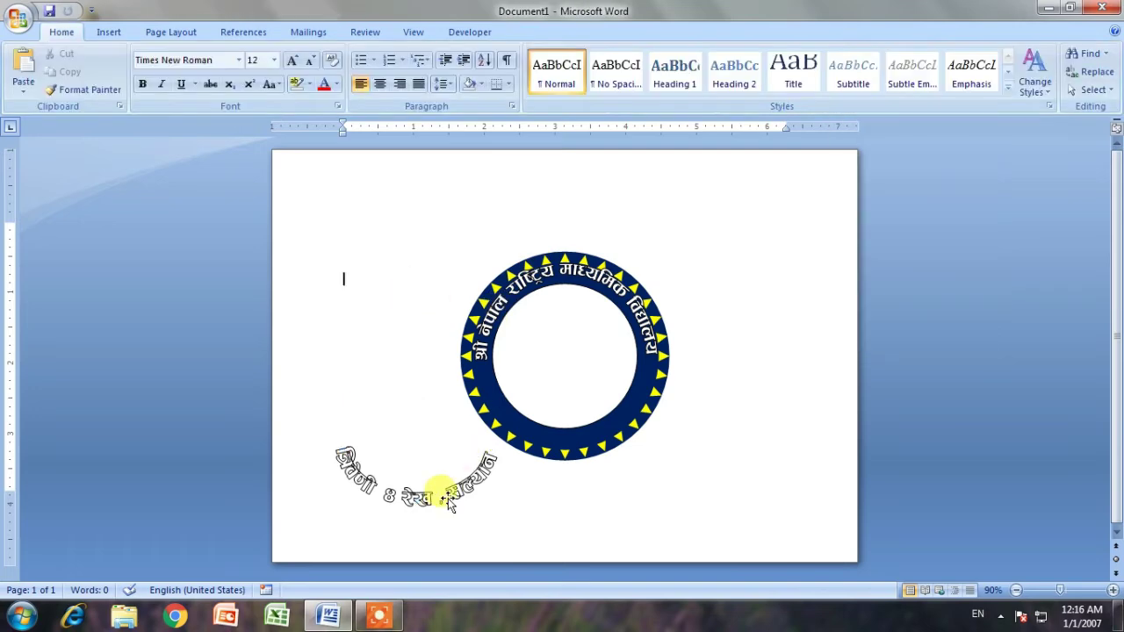
{"action": "left_click", "coordinate": [449, 503]}
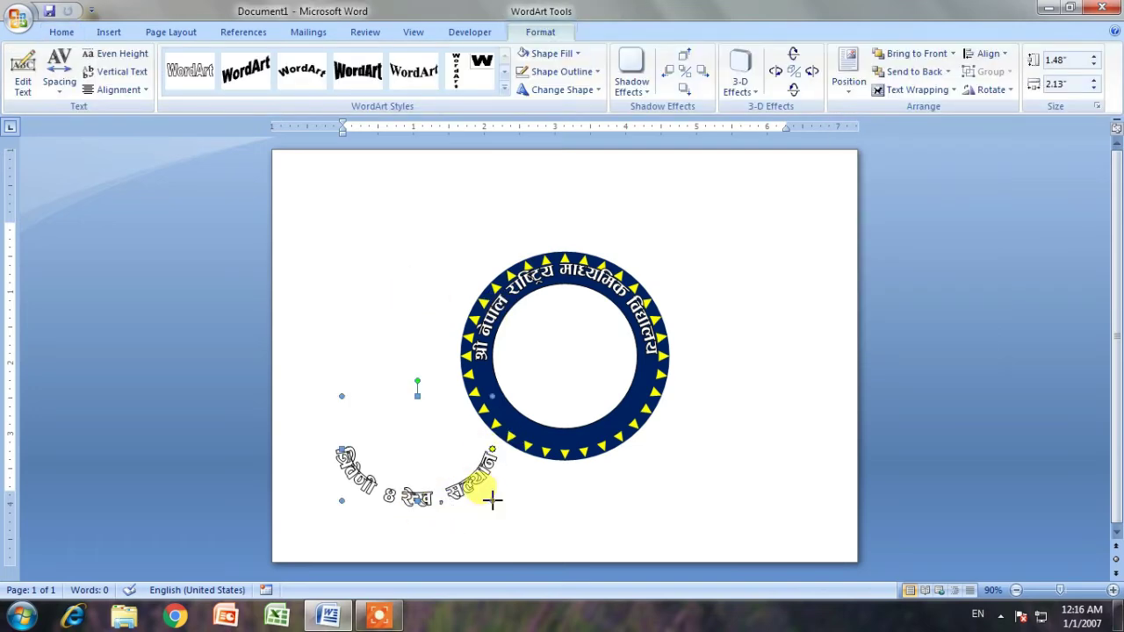
{"action": "left_click_drag", "start_coordinate": [454, 454], "coordinate": [451, 452]}
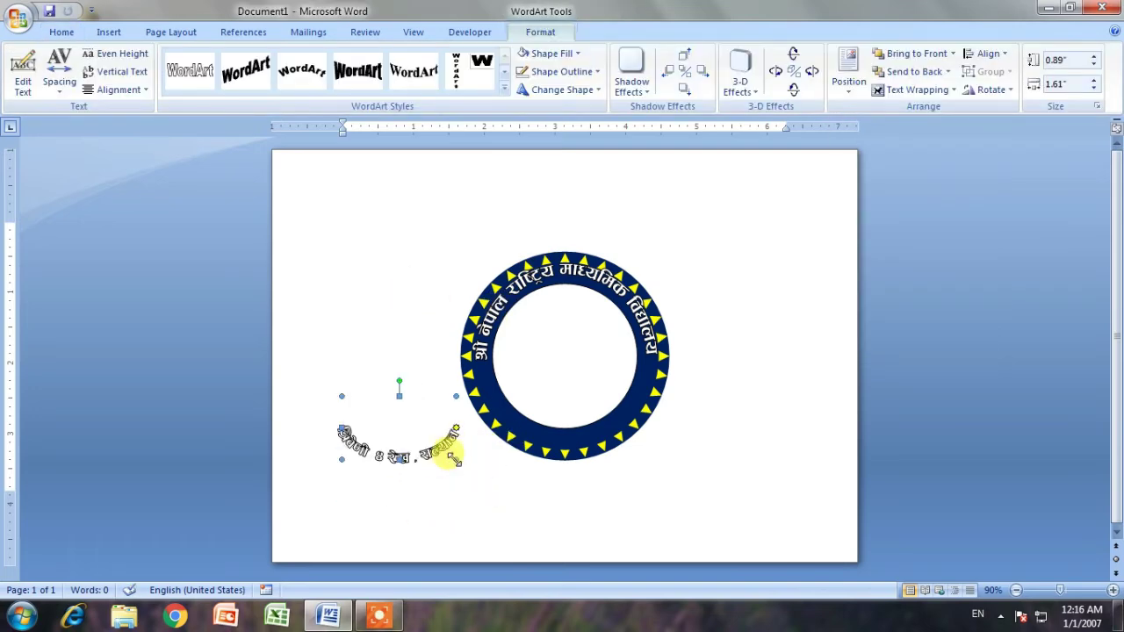
{"action": "left_click", "coordinate": [849, 70]}
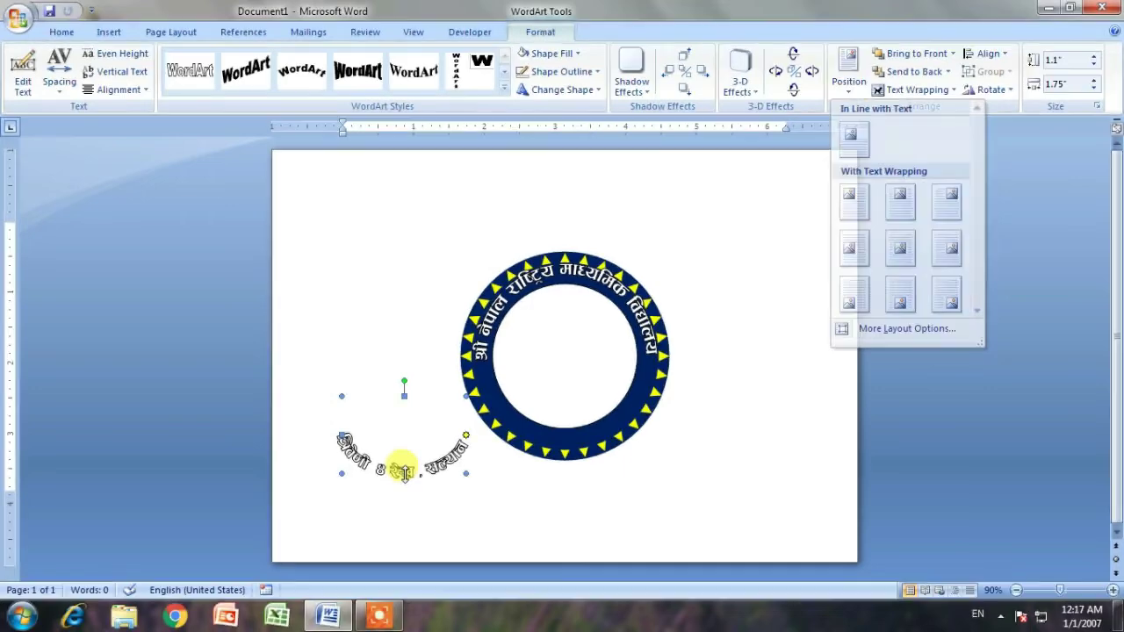
{"action": "left_click", "coordinate": [403, 462]}
{"action": "left_click_drag", "start_coordinate": [402, 441], "coordinate": [404, 443]}
{"action": "left_click", "coordinate": [852, 79]}
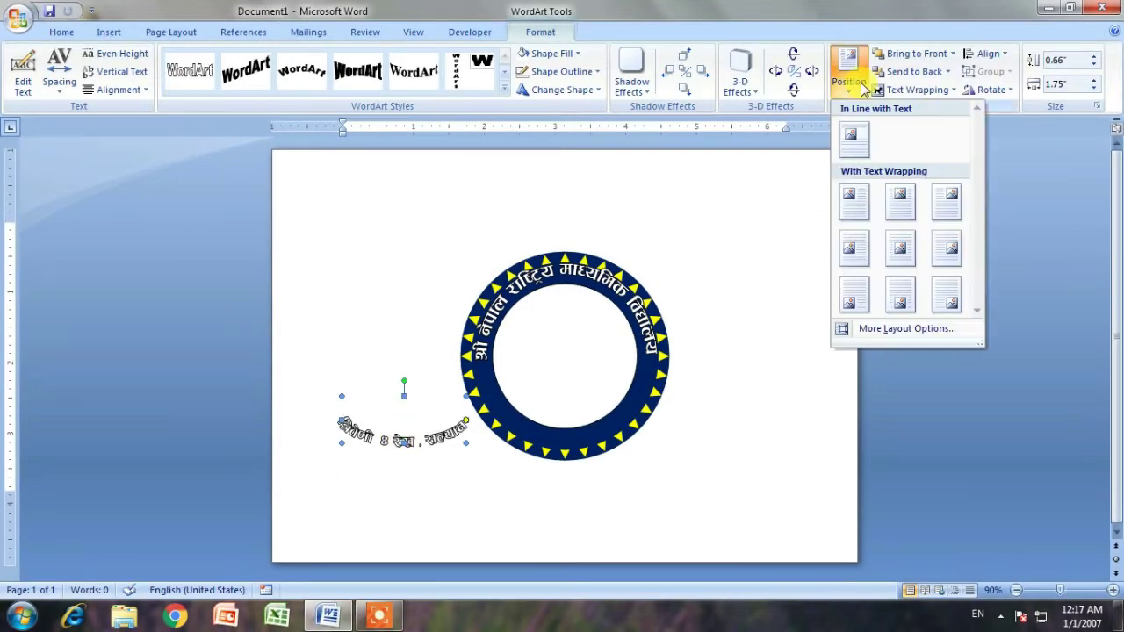
Change the address WordArt's text wrapping, move it onto the lower part of the ring and resize it to follow the ring's curve.
{"action": "left_click", "coordinate": [925, 92]}
{"action": "left_click", "coordinate": [925, 183]}
{"action": "left_click_drag", "start_coordinate": [431, 447], "coordinate": [575, 446]}
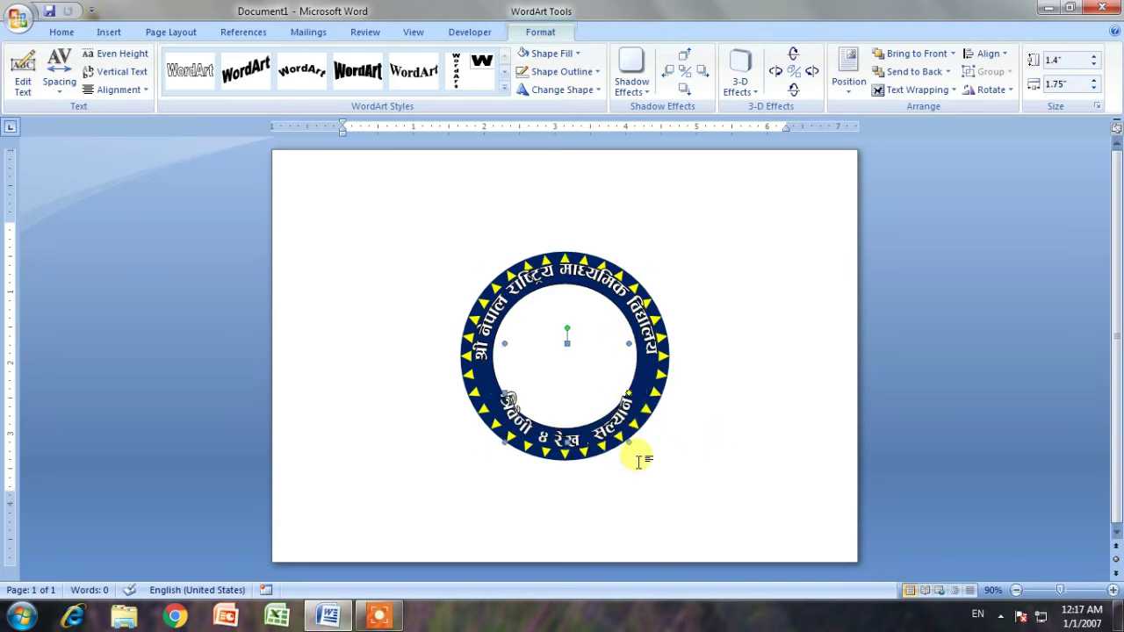
{"action": "left_click_drag", "start_coordinate": [629, 442], "coordinate": [637, 451]}
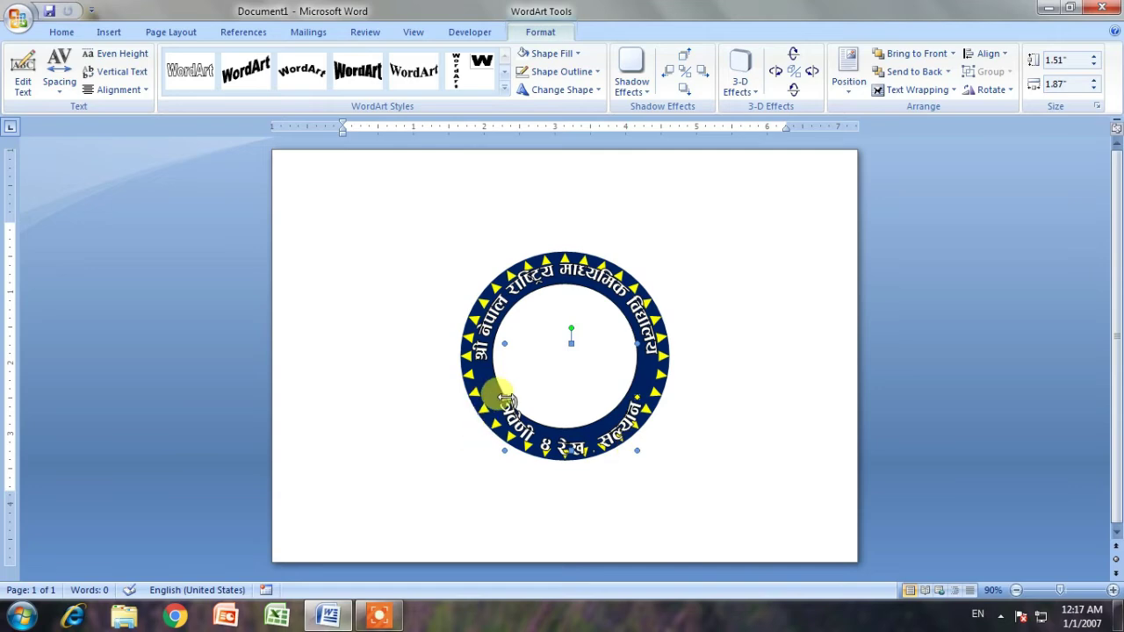
{"action": "left_click", "coordinate": [598, 544]}
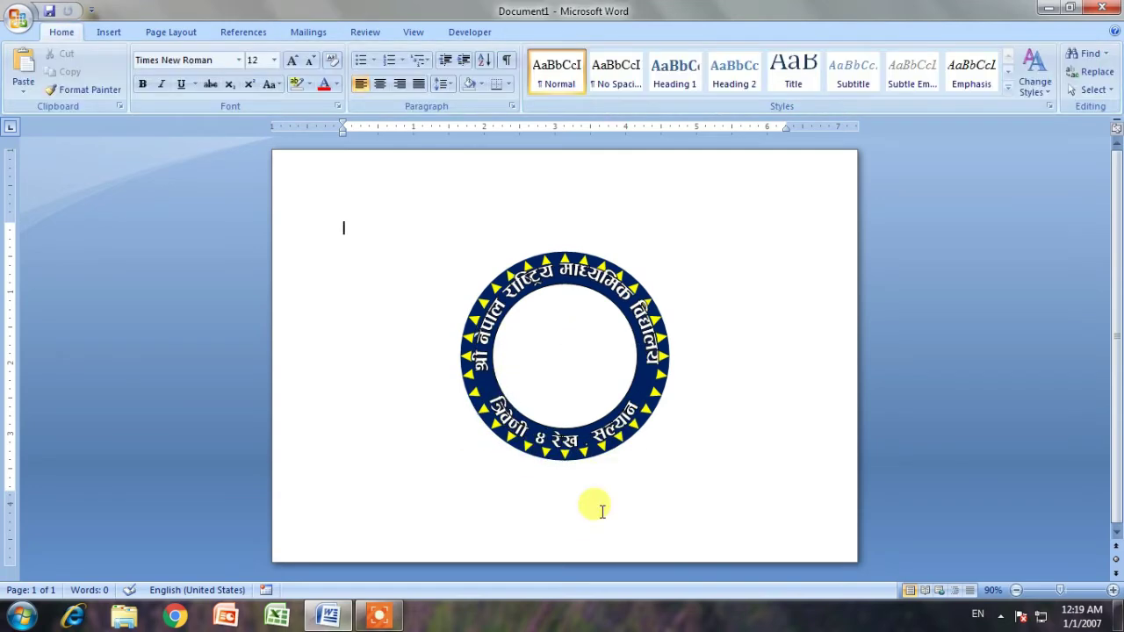
Draw a five-point star about 0.31" high by 0.33" wide to the left of the emblem.
{"action": "left_click", "coordinate": [109, 31]}
{"action": "left_click", "coordinate": [249, 70]}
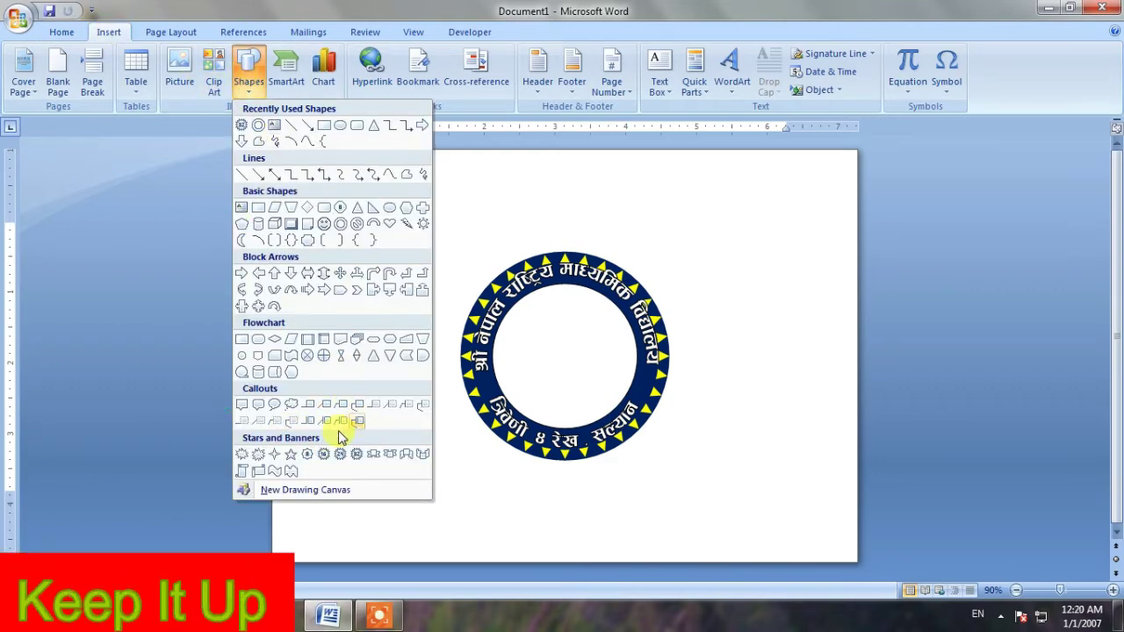
{"action": "left_click", "coordinate": [291, 455]}
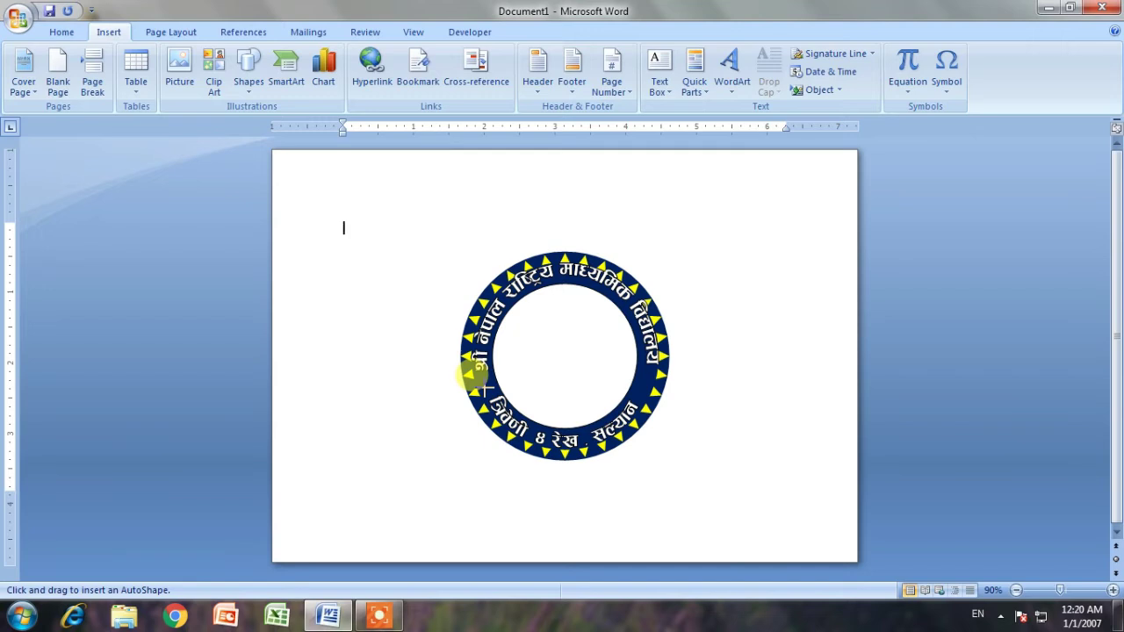
{"action": "left_click_drag", "start_coordinate": [378, 377], "coordinate": [407, 402]}
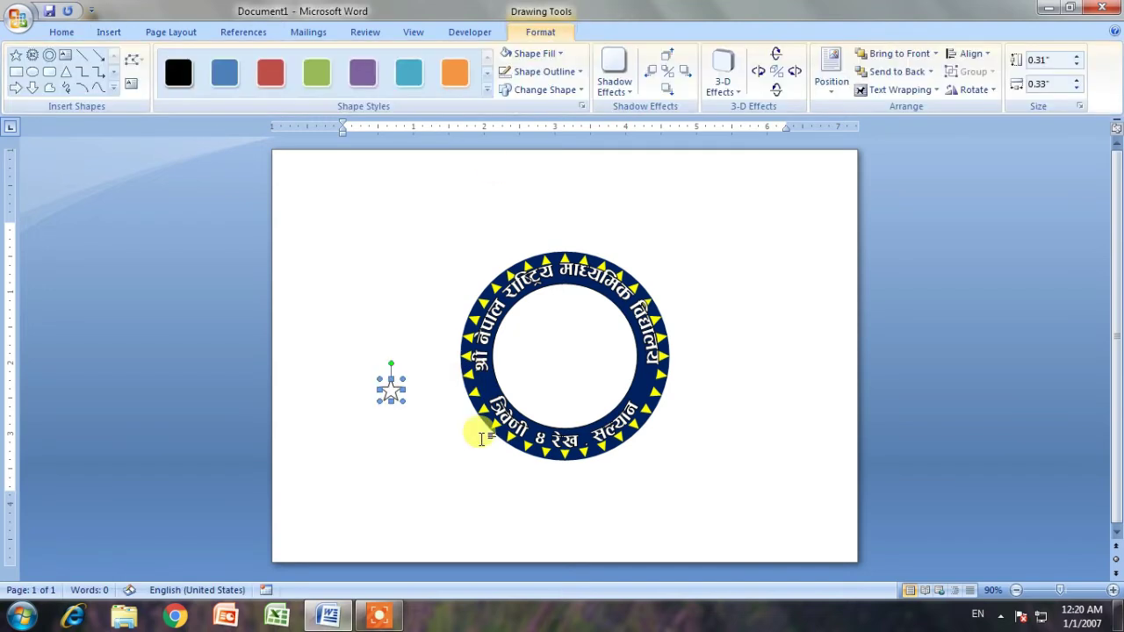
Fill the star with the standard light green color.
{"action": "left_click", "coordinate": [571, 72]}
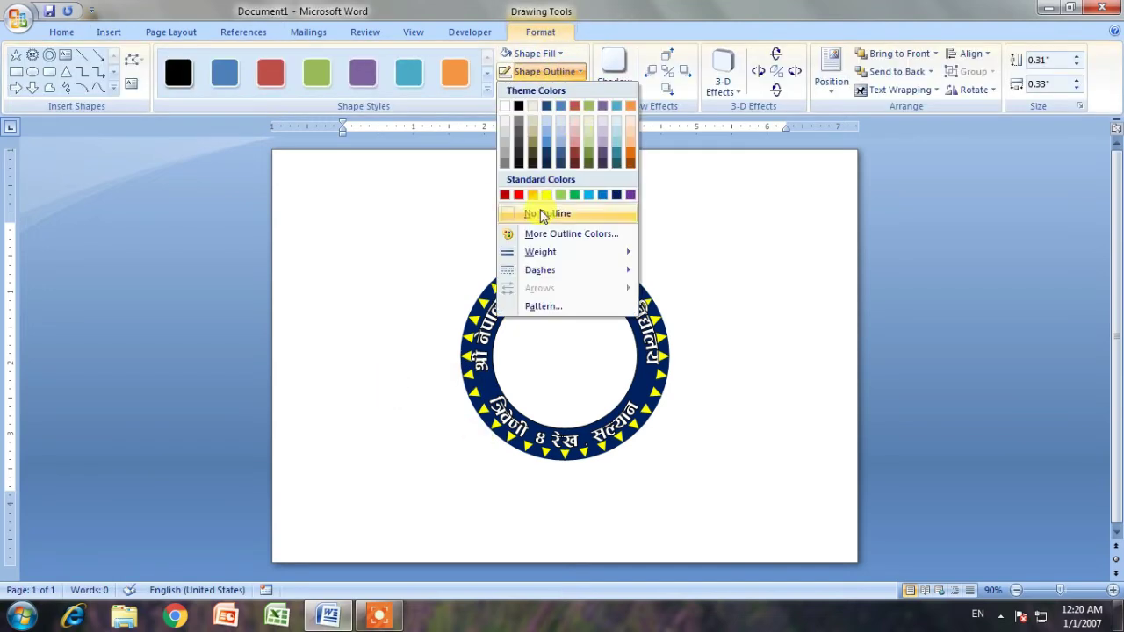
{"action": "left_click", "coordinate": [560, 54]}
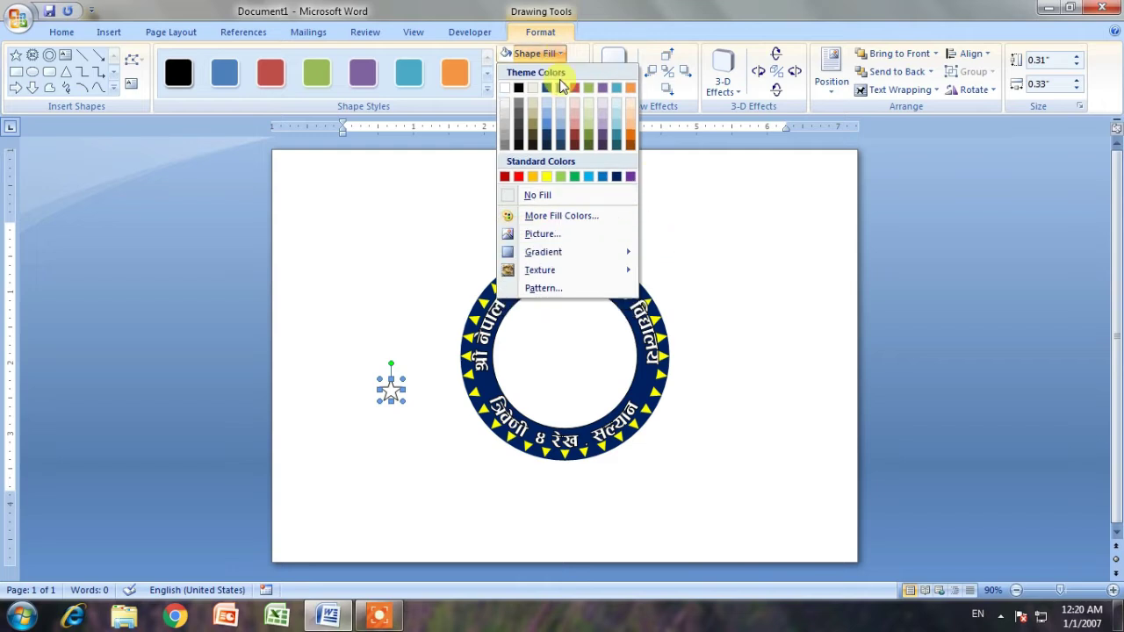
{"action": "left_click", "coordinate": [562, 178]}
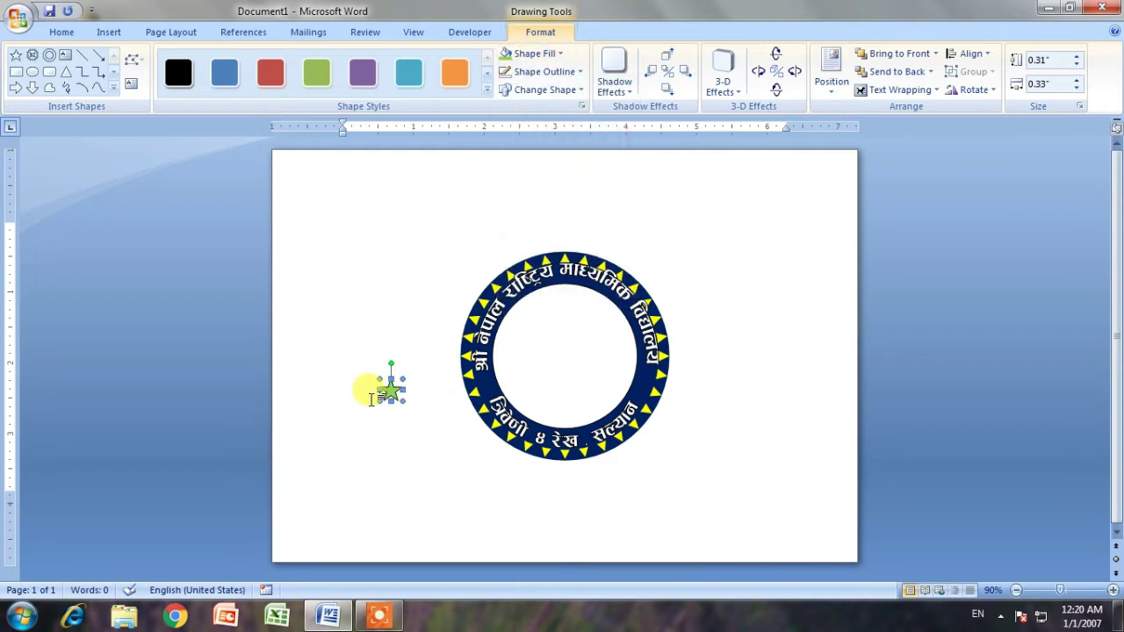
Duplicate the green star and place one on each side of the ring between the upper and lower texts.
{"action": "left_click_drag", "start_coordinate": [484, 397], "coordinate": [644, 385]}
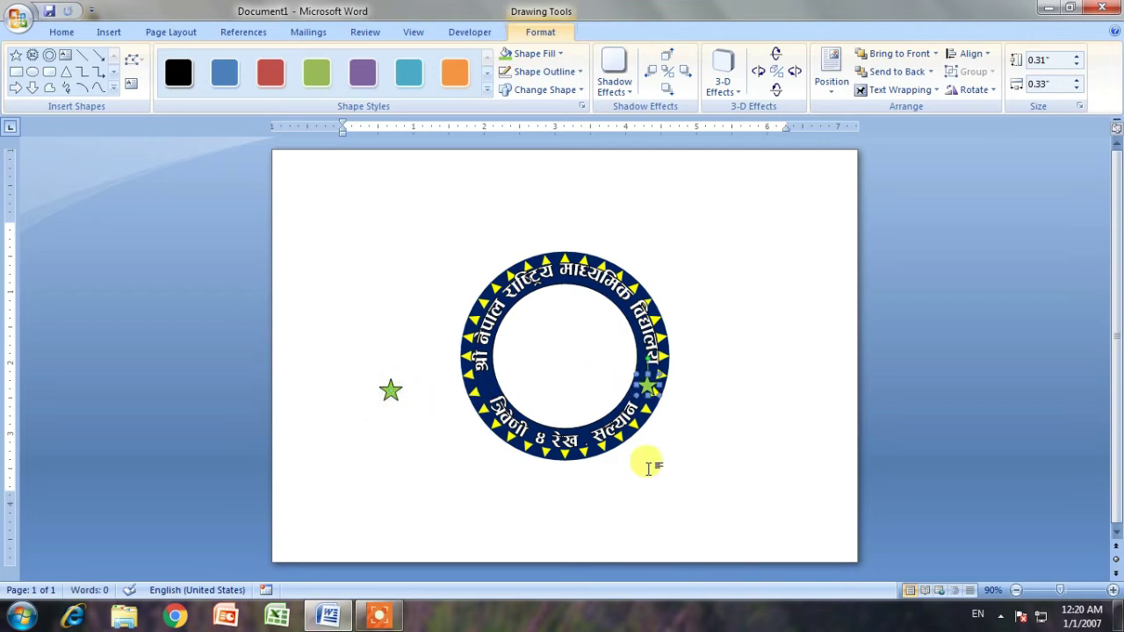
{"action": "left_click_drag", "start_coordinate": [387, 392], "coordinate": [482, 385]}
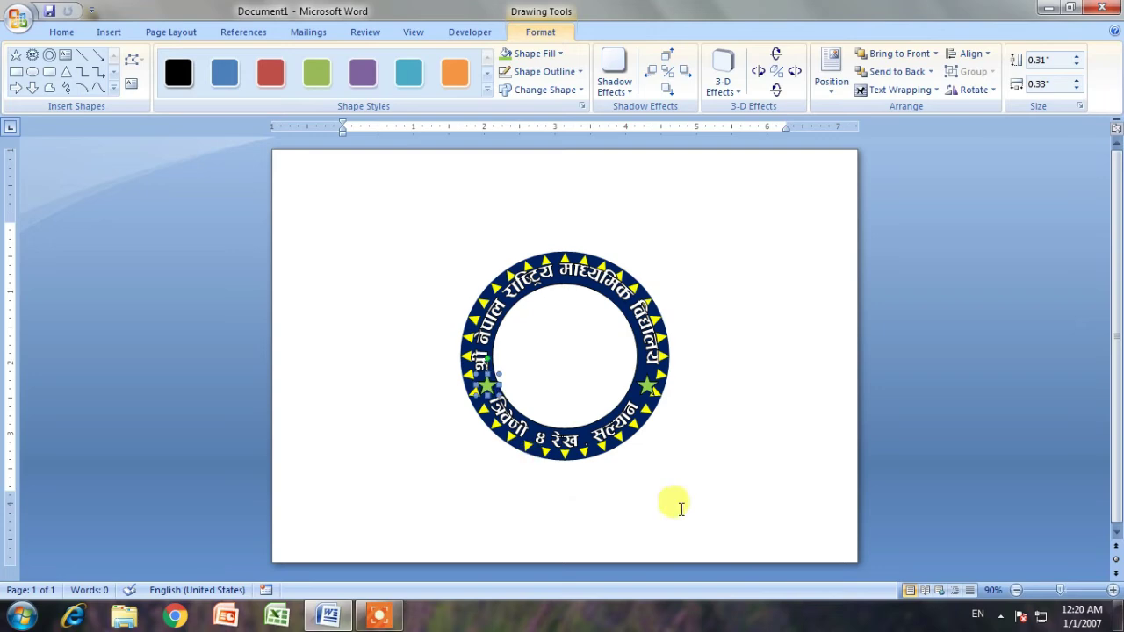
{"action": "left_click", "coordinate": [665, 467]}
Draw an isosceles triangle about 1" high by 1.16" wide at the upper right of the emblem and set it to no fill.
{"action": "left_click", "coordinate": [108, 32]}
{"action": "left_click", "coordinate": [249, 68]}
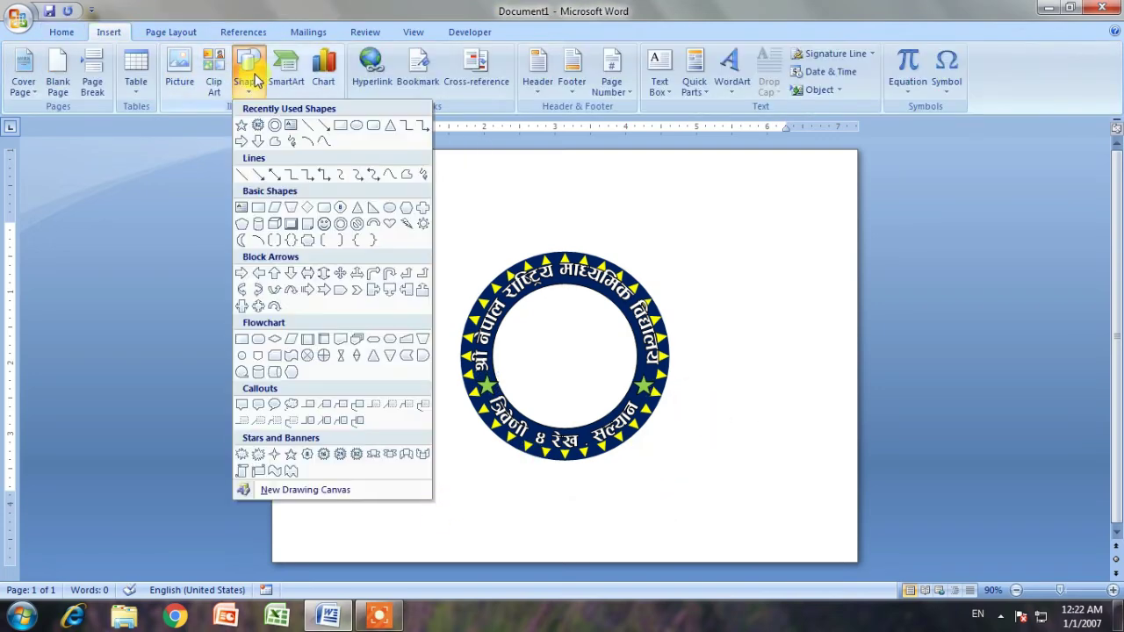
{"action": "left_click", "coordinate": [390, 127]}
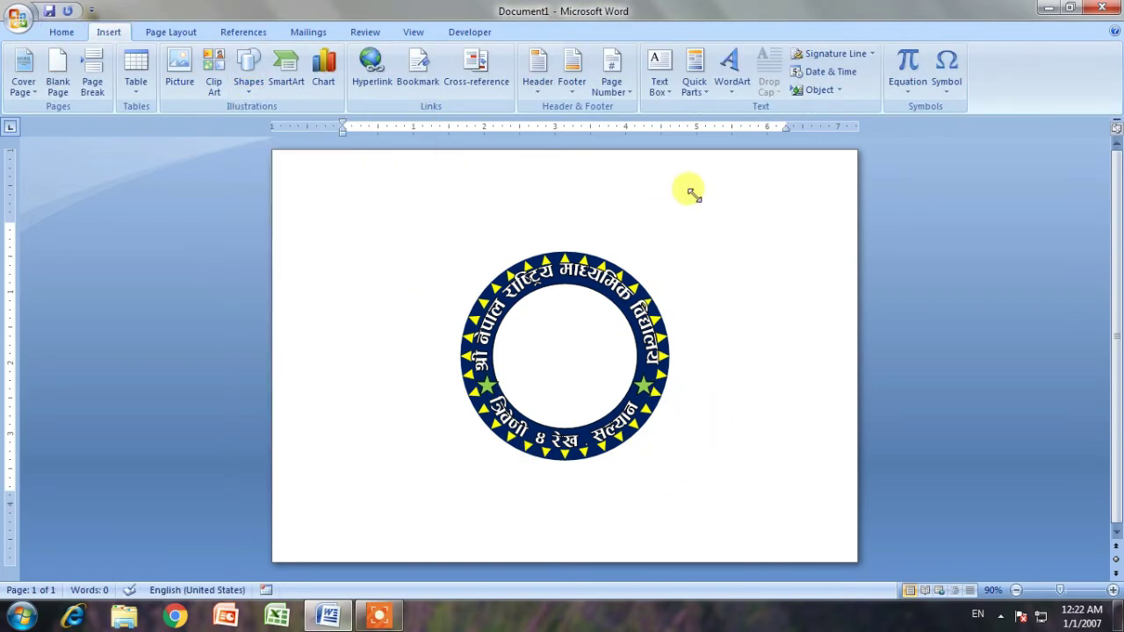
{"action": "left_click_drag", "start_coordinate": [689, 193], "coordinate": [770, 264]}
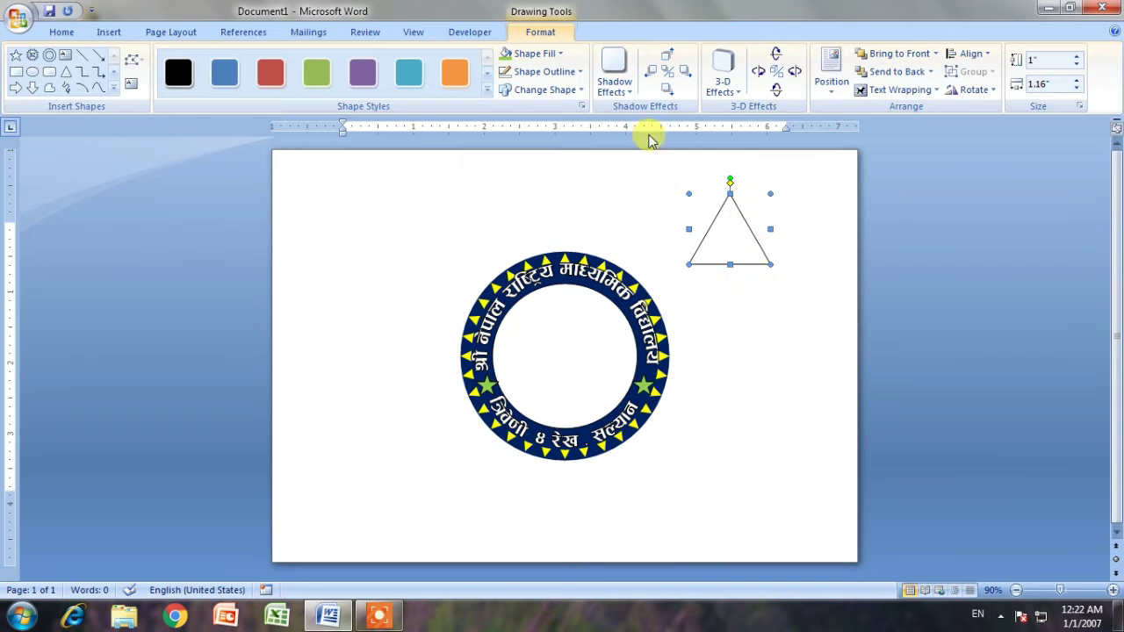
{"action": "left_click", "coordinate": [560, 53]}
{"action": "left_click", "coordinate": [536, 195]}
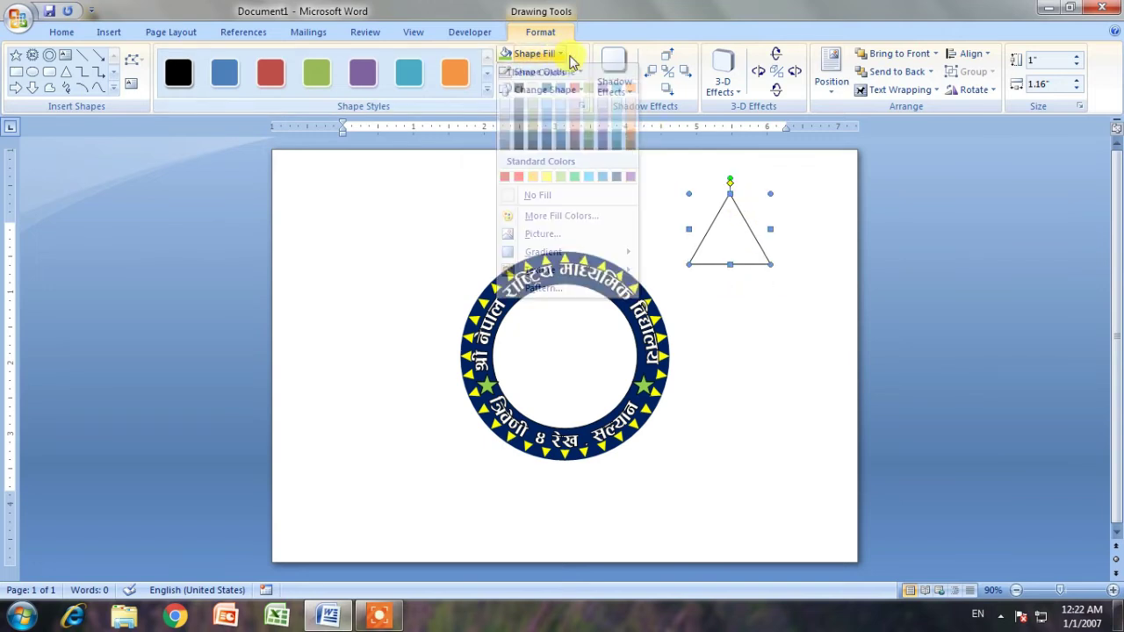
Thicken the triangle's outline to 2¼ pt.
{"action": "left_click", "coordinate": [575, 72]}
{"action": "mouse_move", "coordinate": [571, 252]}
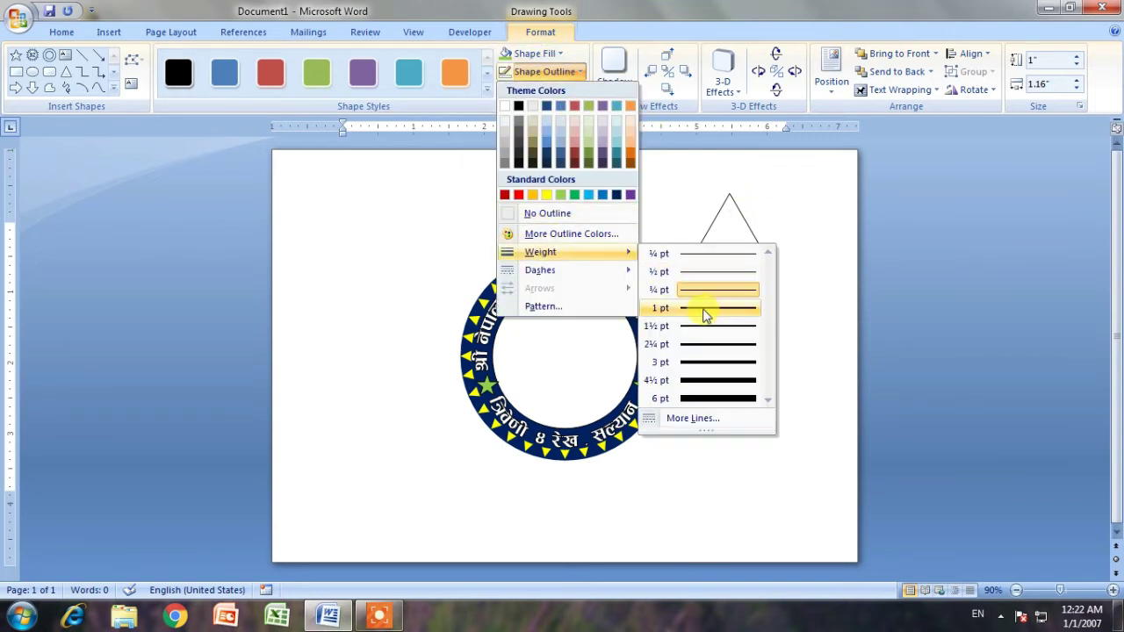
{"action": "left_click", "coordinate": [708, 308]}
{"action": "left_click", "coordinate": [580, 72]}
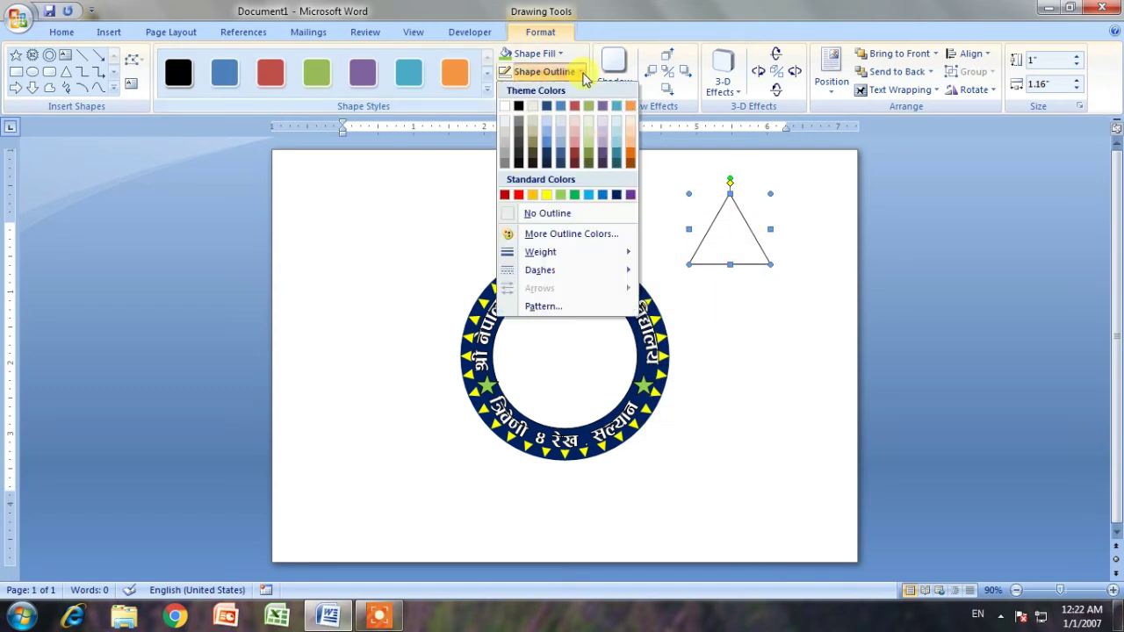
{"action": "mouse_move", "coordinate": [545, 253]}
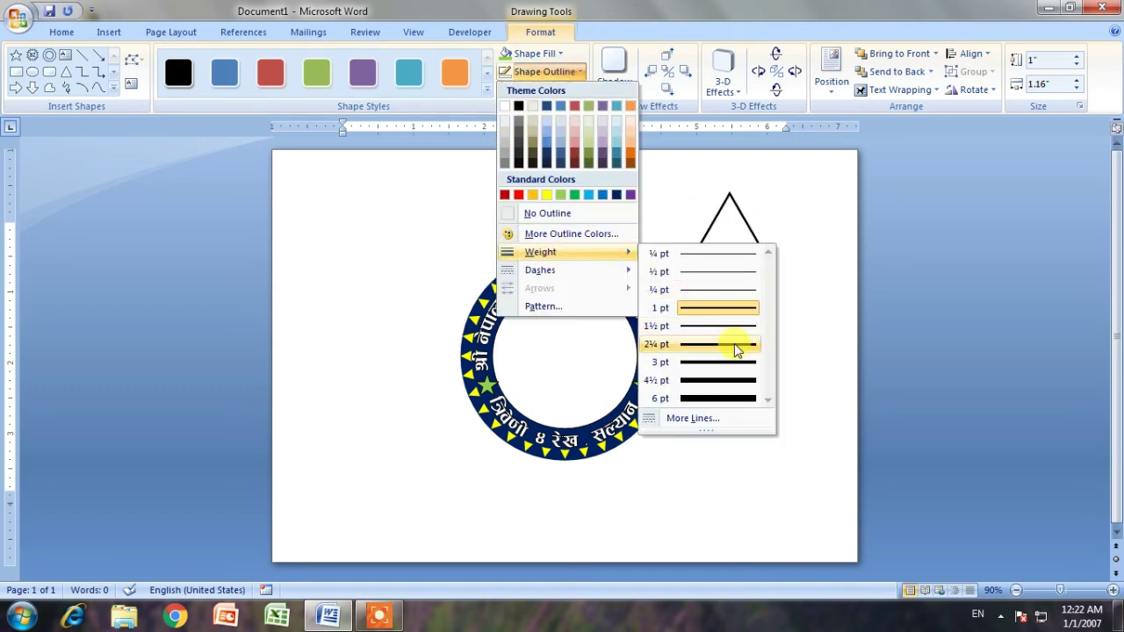
{"action": "left_click", "coordinate": [734, 344]}
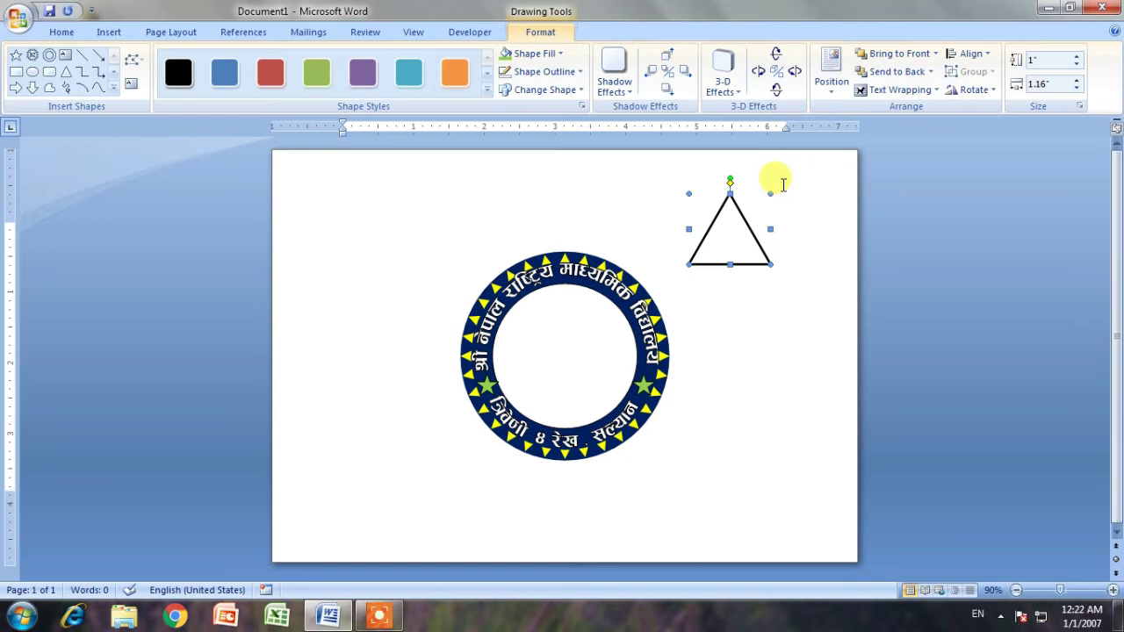
Enlarge the triangle to about 1.19" high by 1.29" wide.
{"action": "left_click_drag", "start_coordinate": [780, 180], "coordinate": [780, 180]}
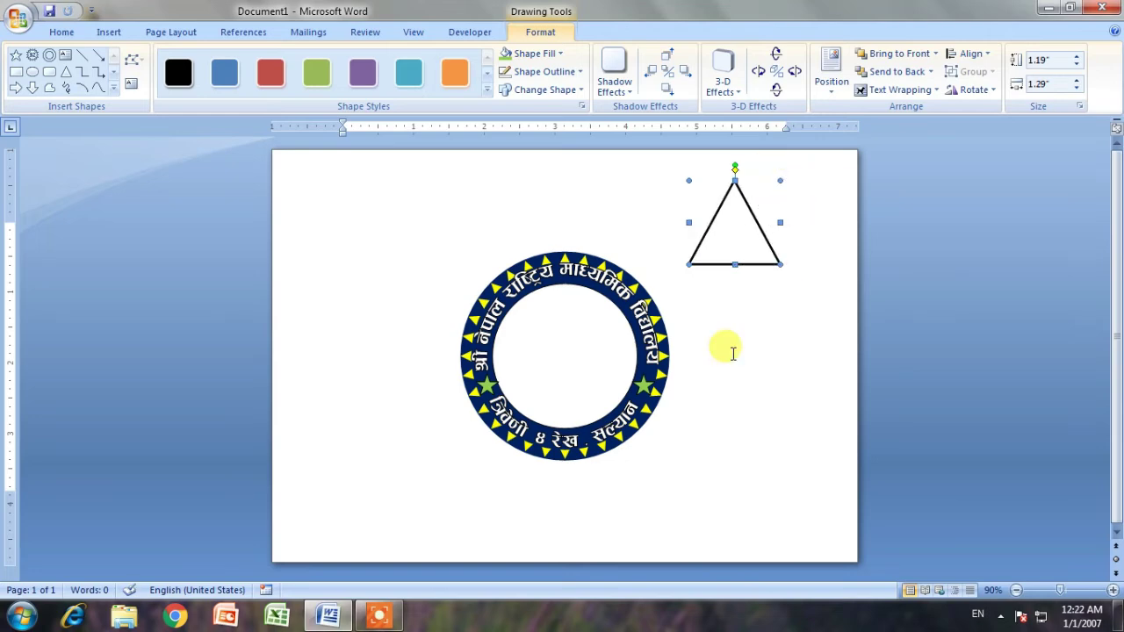
{"action": "left_click", "coordinate": [726, 296]}
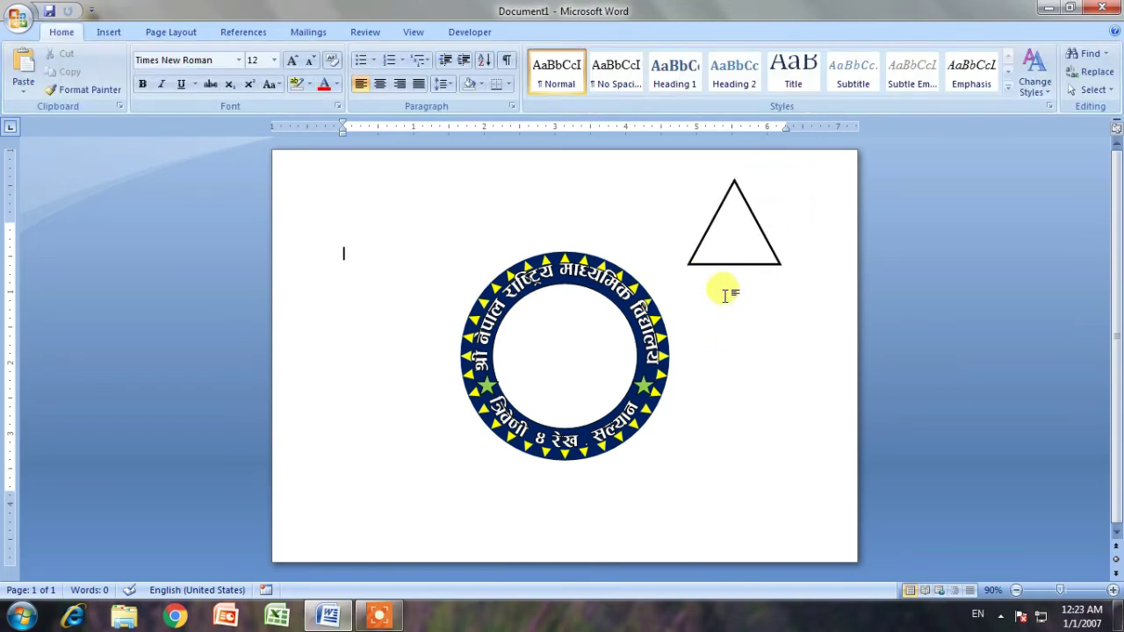
{"action": "left_click", "coordinate": [725, 251]}
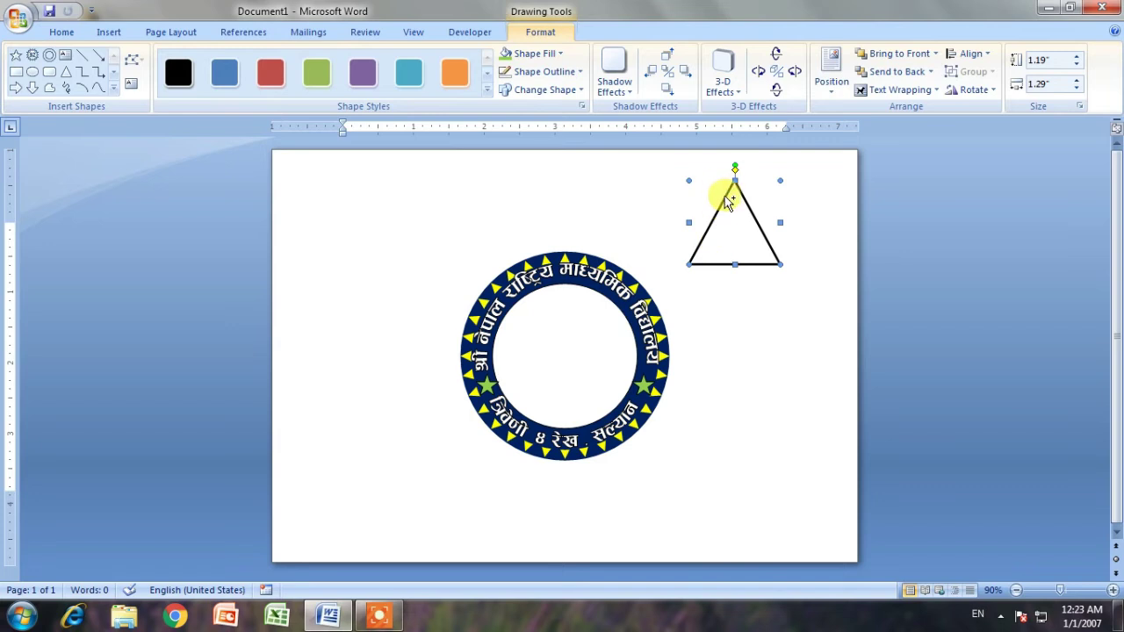
Copy the triangle, turn the copy upside down with no fill, and overlap both to form a six-pointed star.
{"action": "left_click_drag", "start_coordinate": [727, 202], "coordinate": [742, 211]}
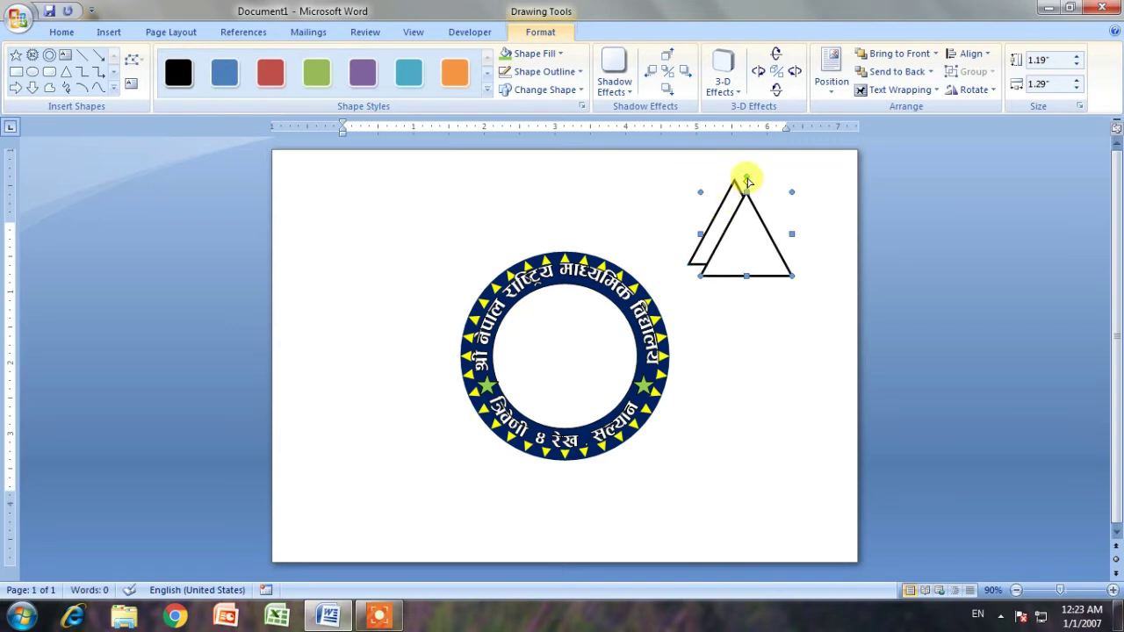
{"action": "left_click_drag", "start_coordinate": [759, 175], "coordinate": [750, 309]}
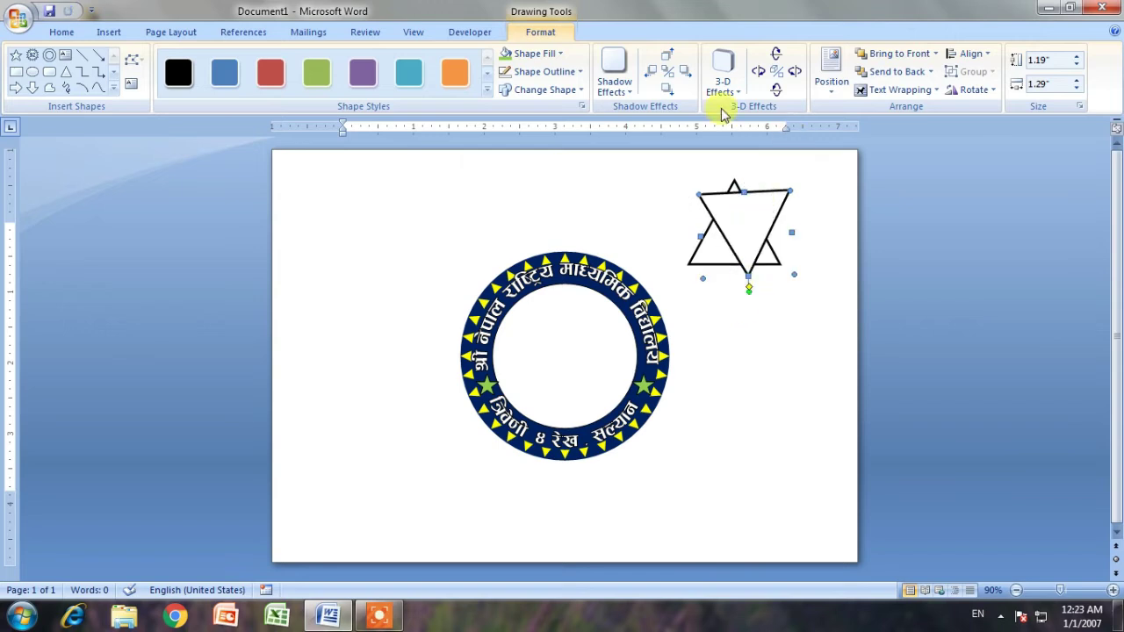
{"action": "left_click", "coordinate": [562, 56]}
{"action": "left_click", "coordinate": [553, 194]}
{"action": "double_click", "coordinate": [554, 194]}
{"action": "left_click", "coordinate": [808, 97]}
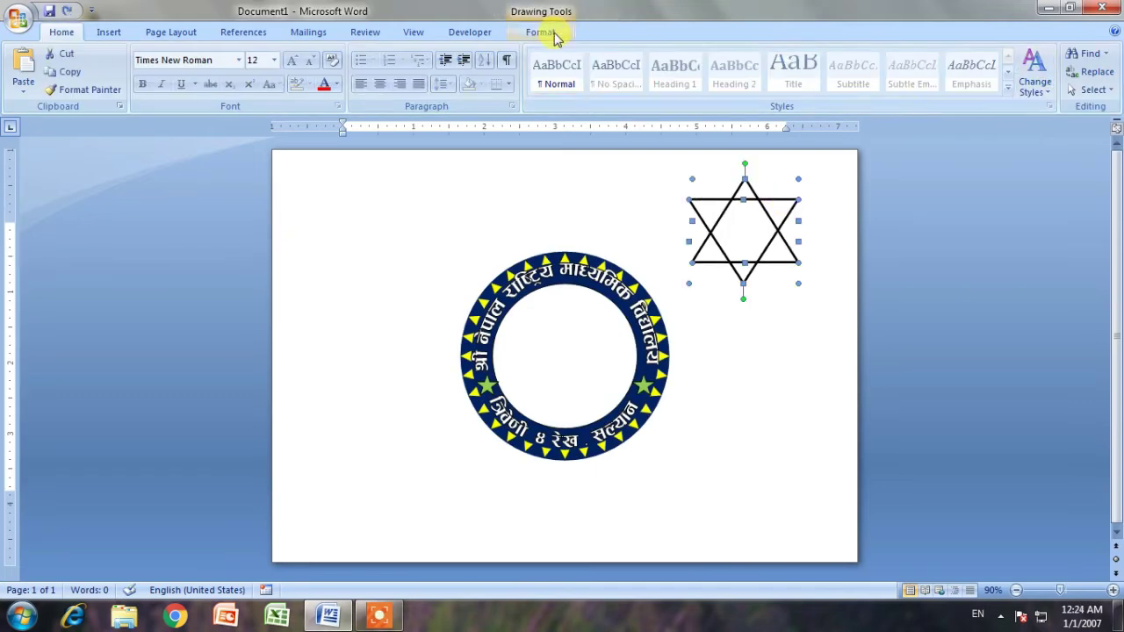
Group the two overlapping triangles and position the group at the middle centre of the page, inside the ring.
{"action": "left_click", "coordinate": [548, 33]}
{"action": "left_click", "coordinate": [974, 72]}
{"action": "left_click", "coordinate": [990, 91]}
{"action": "left_click", "coordinate": [831, 70]}
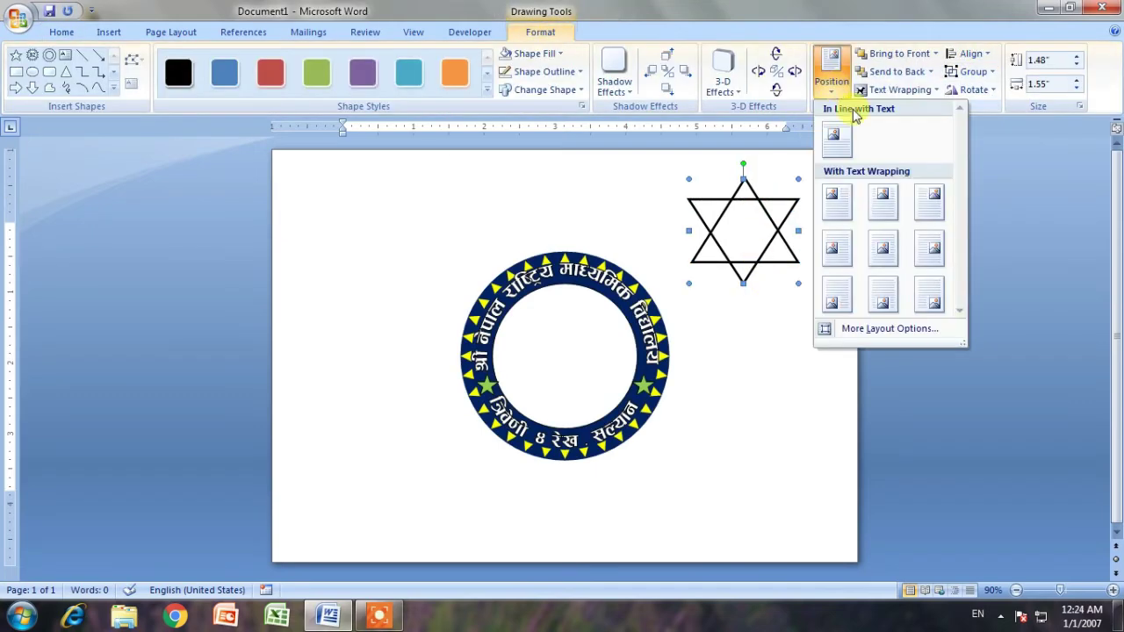
{"action": "left_click", "coordinate": [884, 248]}
{"action": "left_click", "coordinate": [728, 432]}
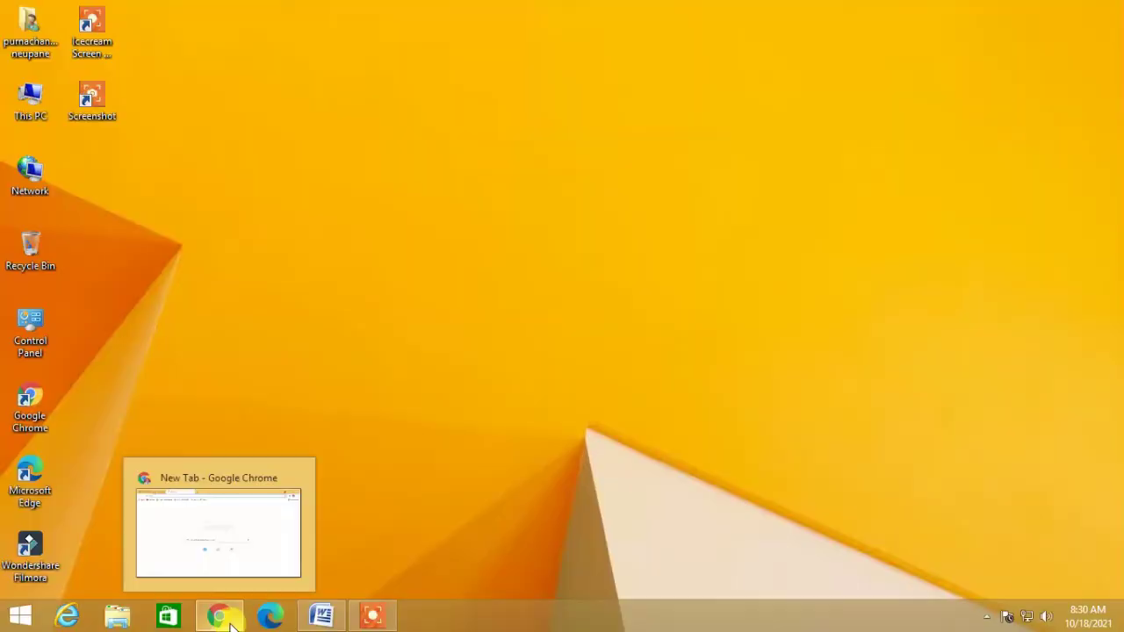
Switch to Chrome to get a book icon from Flaticon, and return to the Word document.
{"action": "left_click", "coordinate": [230, 620]}
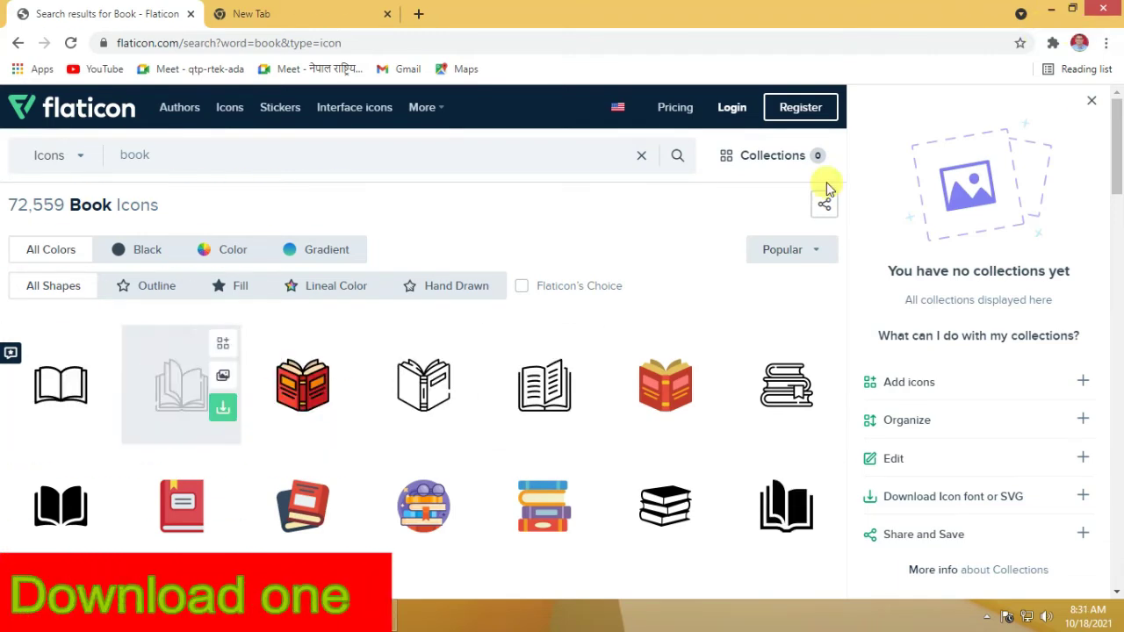
{"action": "left_click", "coordinate": [1051, 9]}
{"action": "right_click", "coordinate": [523, 216]}
{"action": "left_click", "coordinate": [554, 259]}
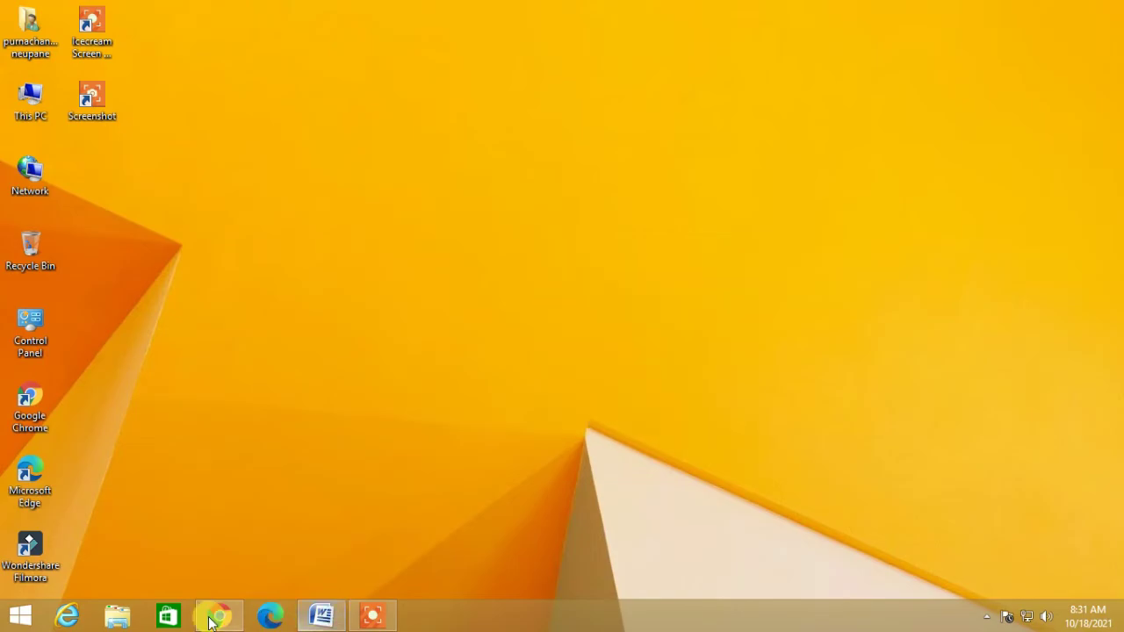
{"action": "left_click", "coordinate": [321, 615]}
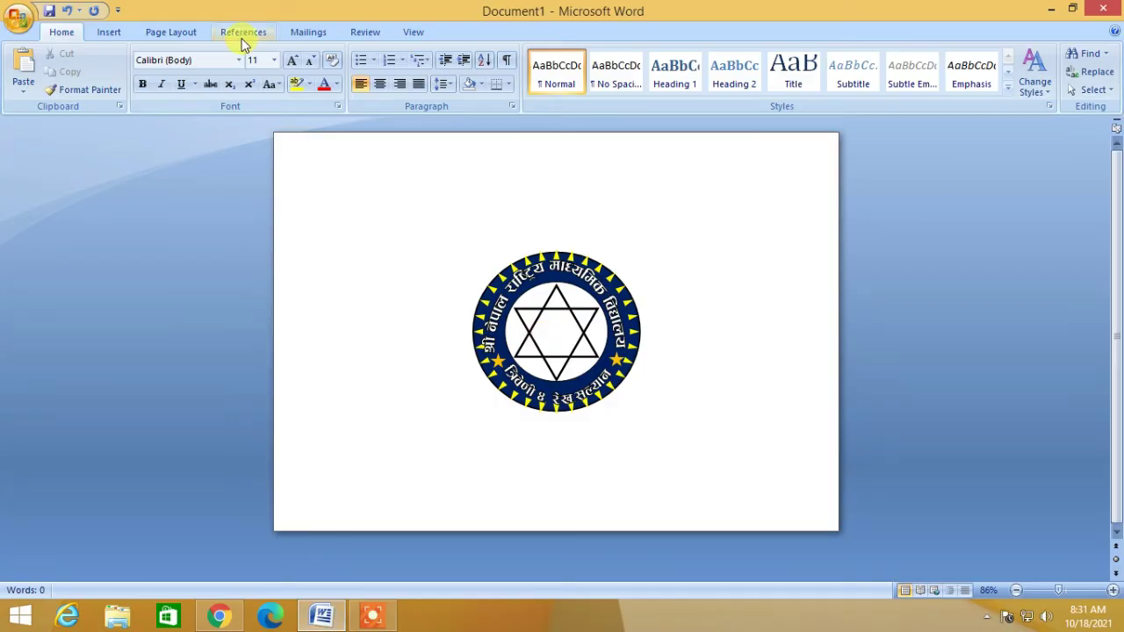
Insert the open-book icon picture and shrink it to about 0.58" by 0.58".
{"action": "left_click", "coordinate": [114, 33]}
{"action": "left_click", "coordinate": [181, 71]}
{"action": "left_click", "coordinate": [193, 153]}
{"action": "left_click", "coordinate": [428, 374]}
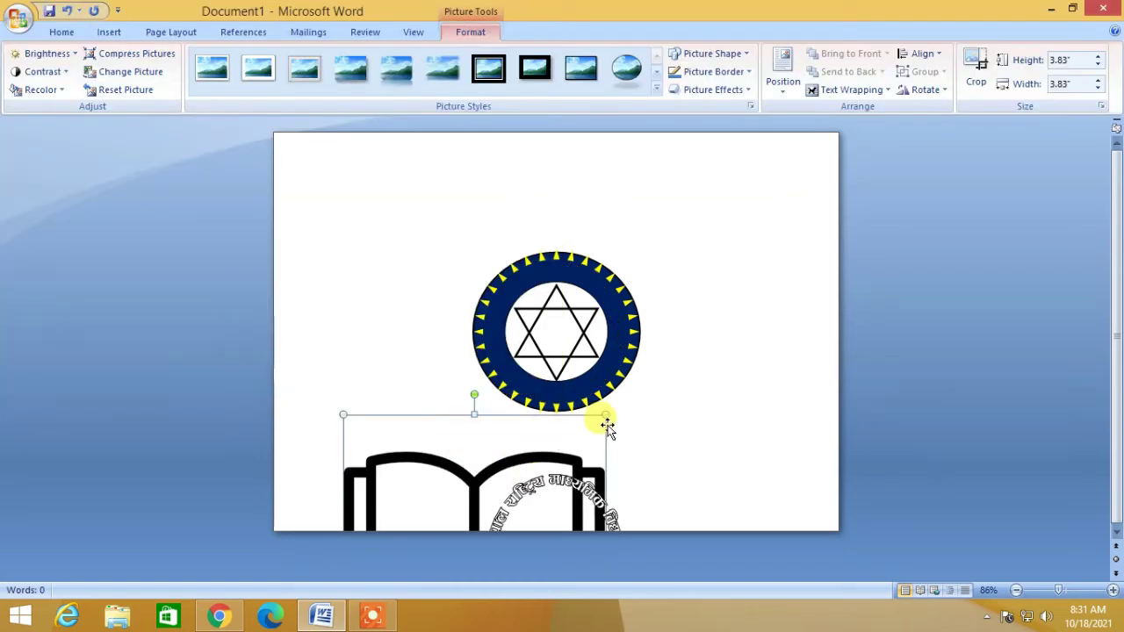
{"action": "left_click_drag", "start_coordinate": [589, 425], "coordinate": [433, 279]}
{"action": "left_click_drag", "start_coordinate": [472, 210], "coordinate": [341, 301]}
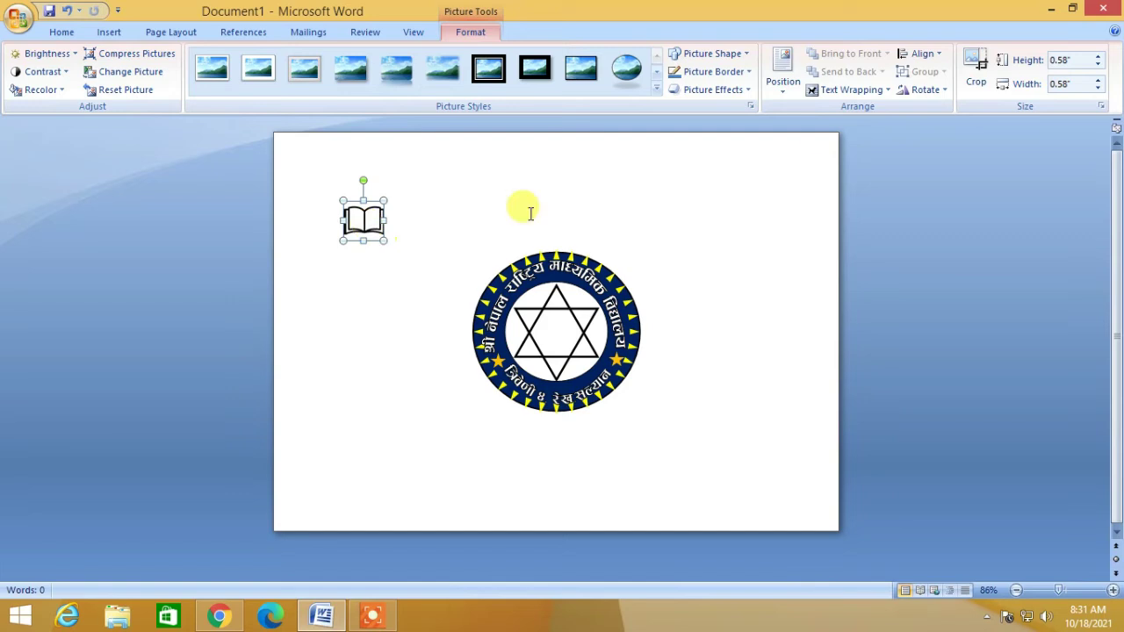
Set the book picture's text wrapping to in front of text.
{"action": "left_click", "coordinate": [845, 90]}
{"action": "left_click", "coordinate": [849, 183]}
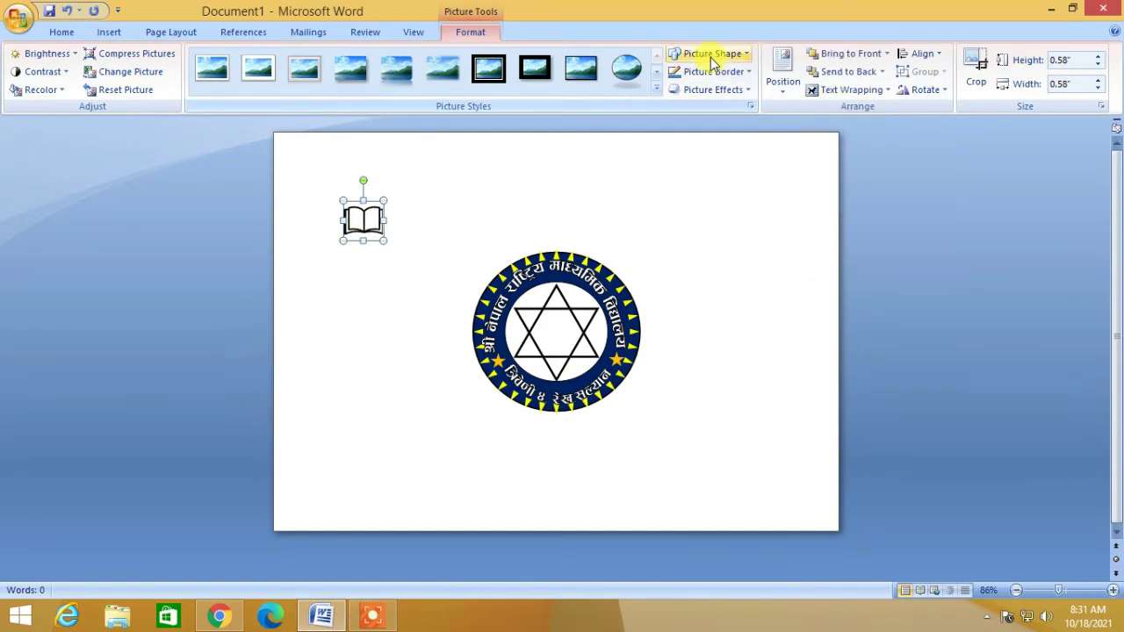
{"action": "left_click", "coordinate": [782, 71]}
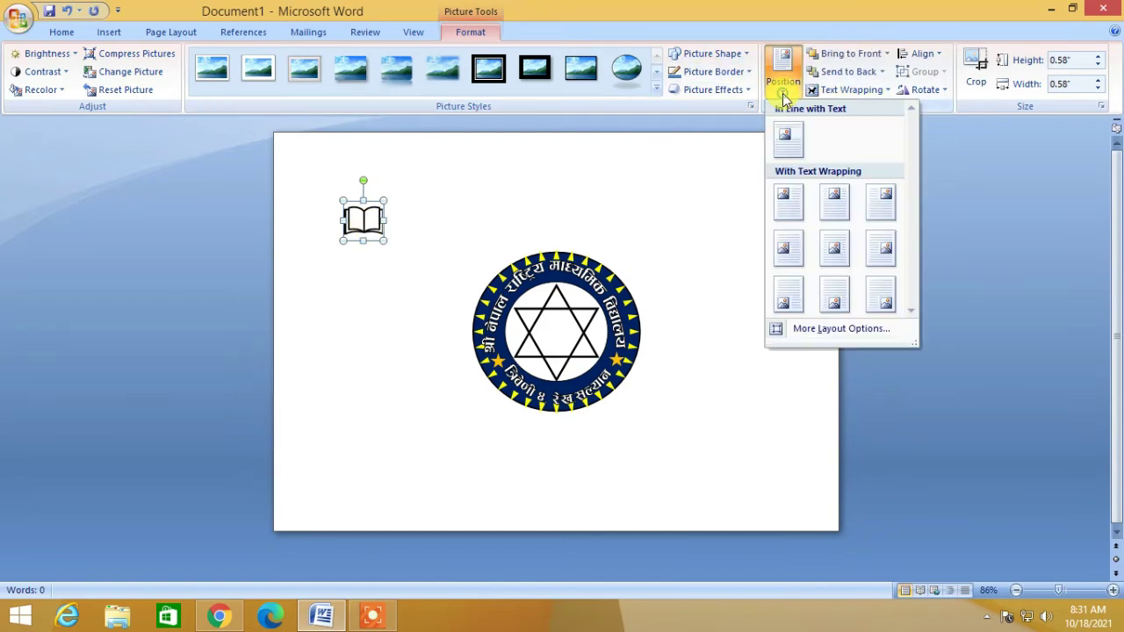
{"action": "left_click", "coordinate": [383, 242]}
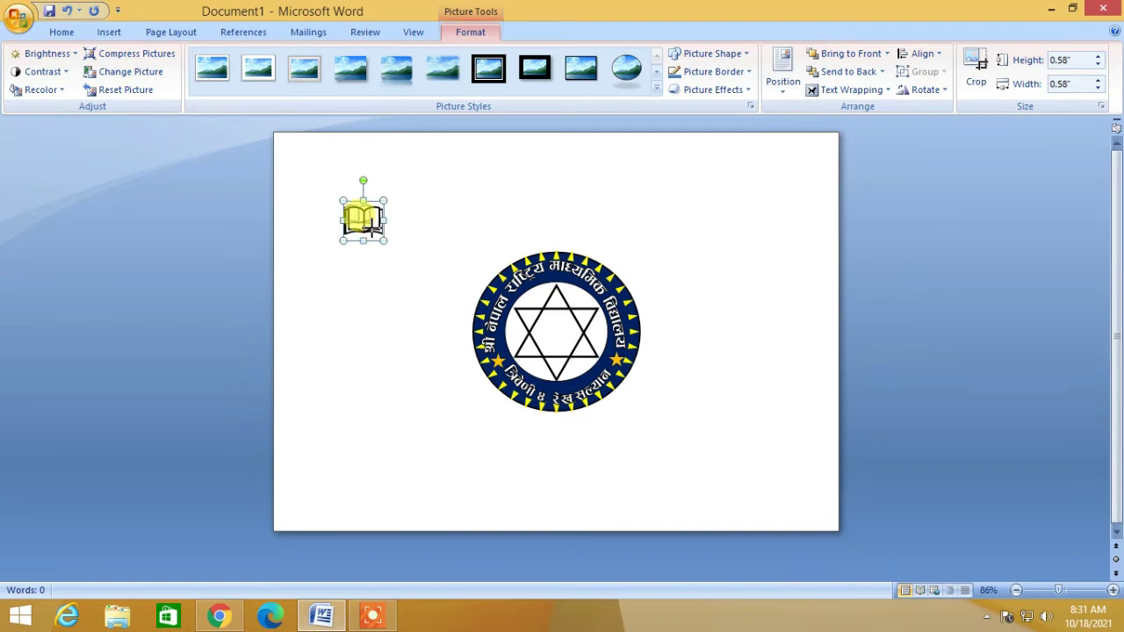
Shrink the book picture to about 0.46" by 0.46" and position it at the middle centre of the page.
{"action": "left_click_drag", "start_coordinate": [383, 241], "coordinate": [372, 231]}
{"action": "left_click", "coordinate": [783, 71]}
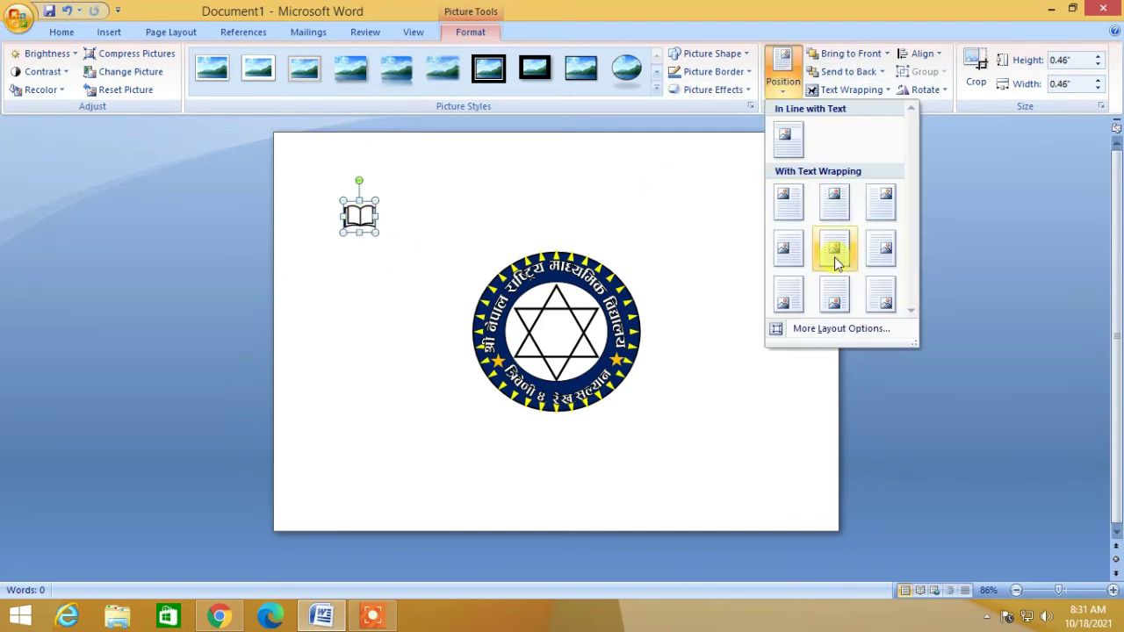
{"action": "left_click", "coordinate": [836, 262]}
{"action": "left_click", "coordinate": [706, 327]}
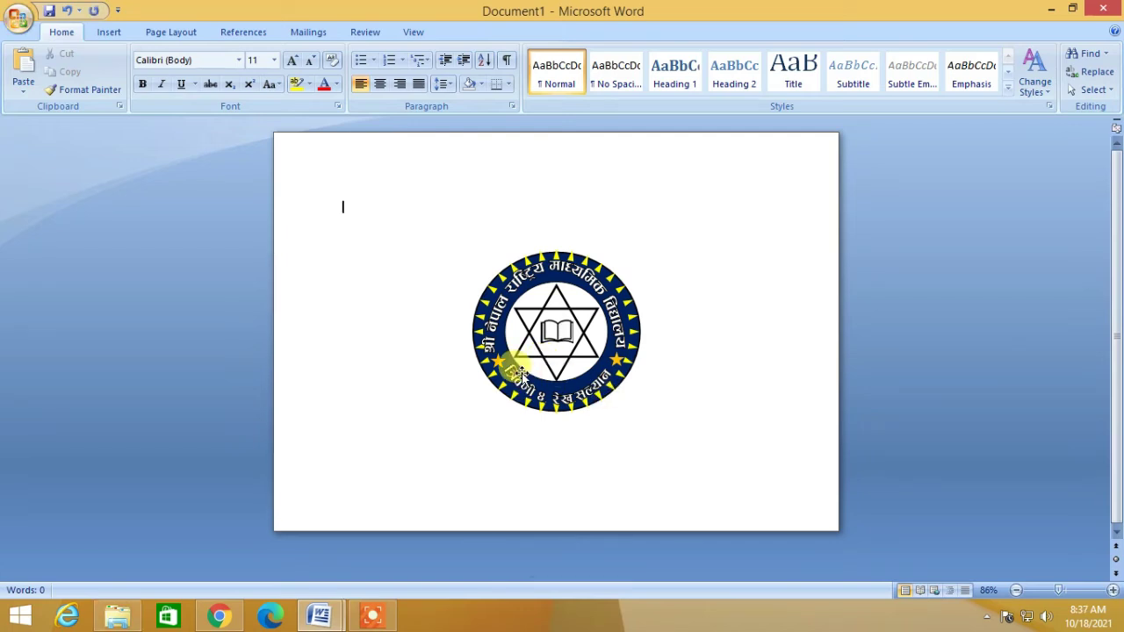
Draw a text box about 0.24" high by 0.57" wide at the lower left inside the ring and enter ESTD.
{"action": "left_click", "coordinate": [109, 32]}
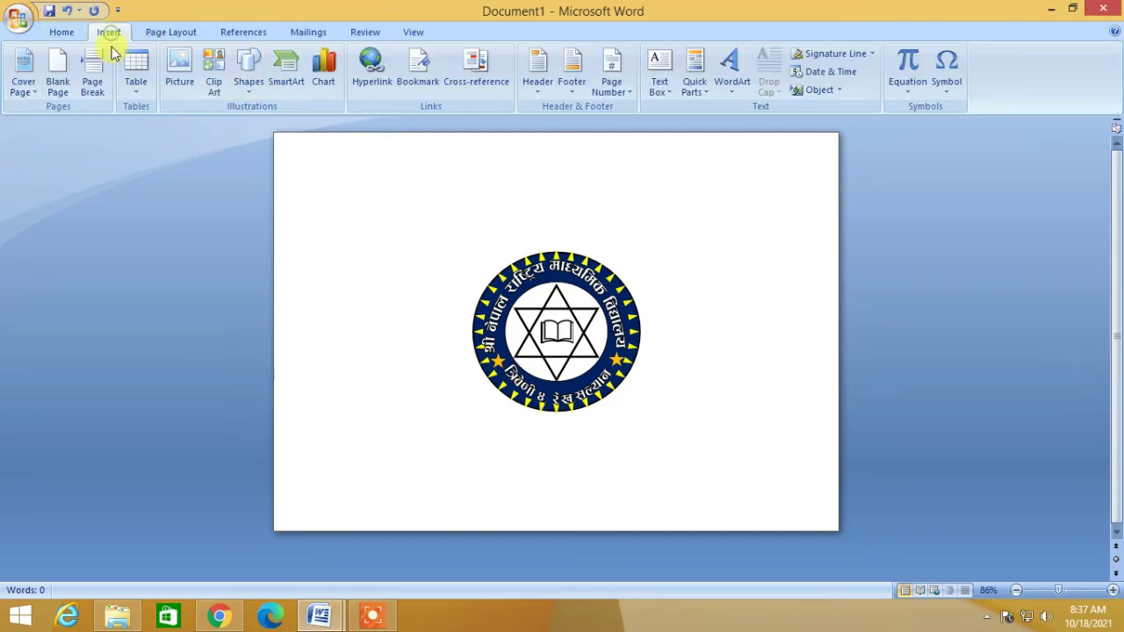
{"action": "left_click", "coordinate": [249, 75]}
{"action": "left_click", "coordinate": [295, 137]}
{"action": "left_click_drag", "start_coordinate": [521, 356], "coordinate": [560, 373]}
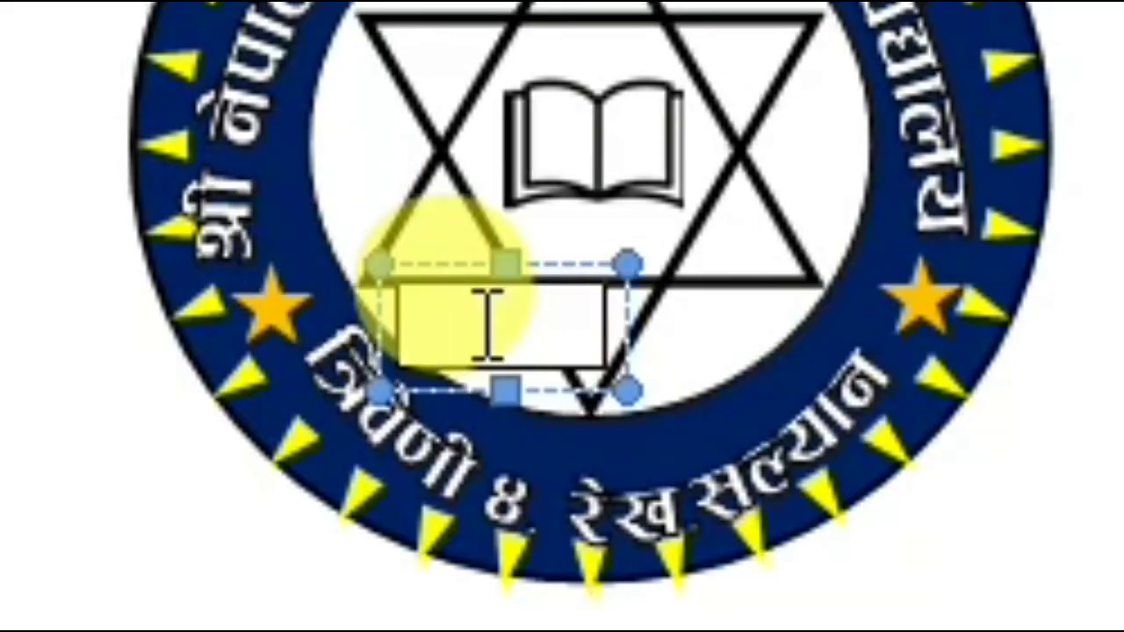
{"action": "type", "text": "ESTD"}
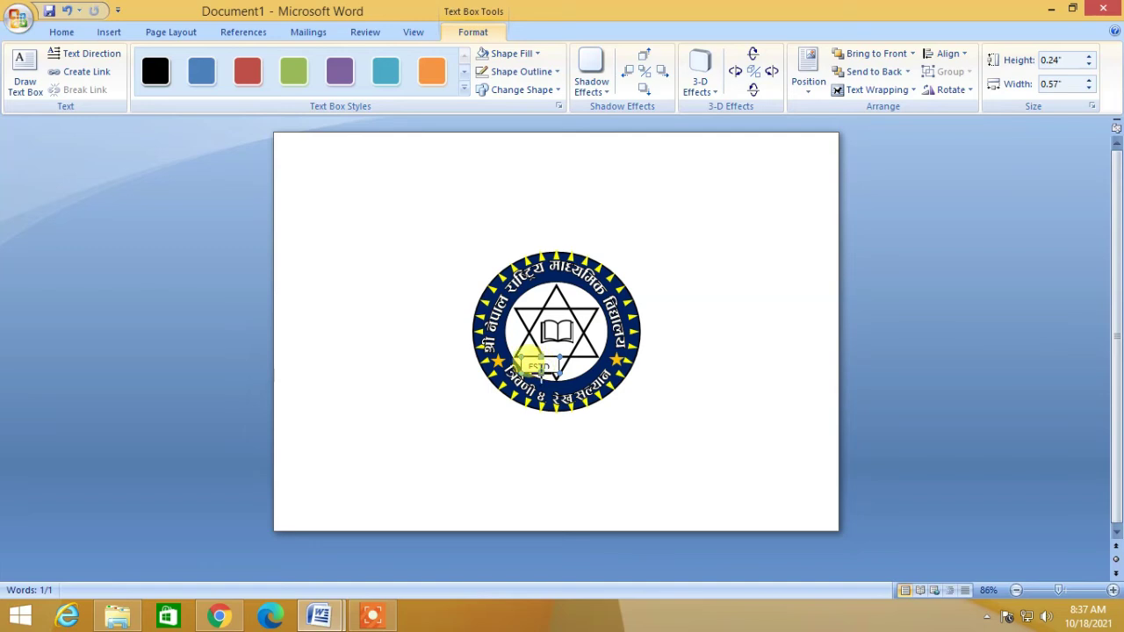
Remove the fill and outline of the ESTD text box.
{"action": "left_click", "coordinate": [538, 49]}
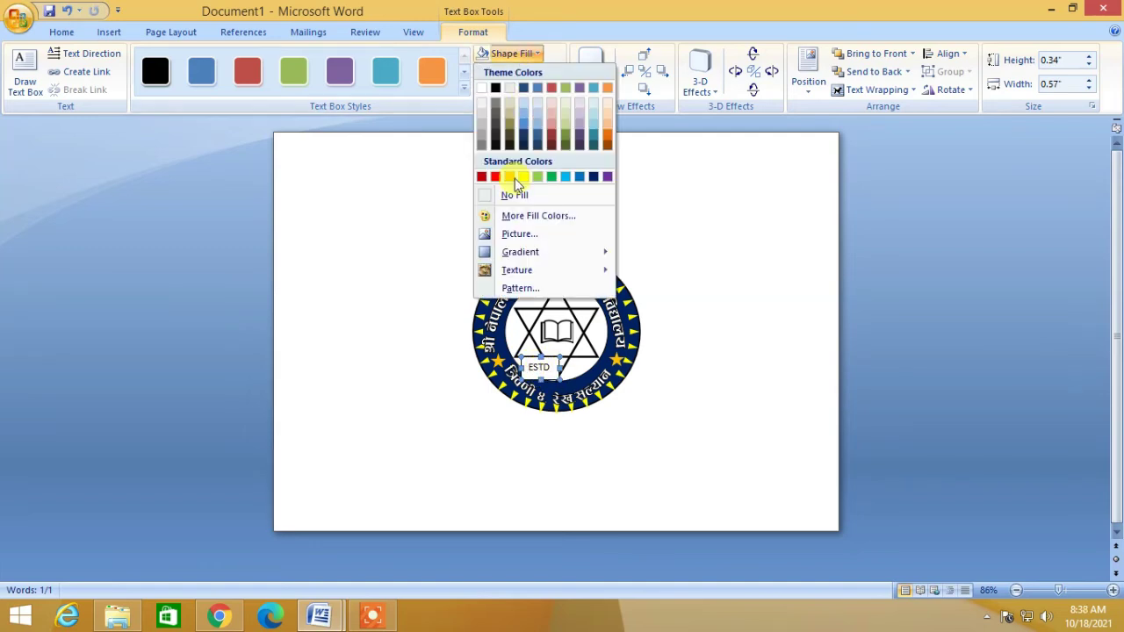
{"action": "left_click", "coordinate": [517, 194]}
{"action": "left_click", "coordinate": [557, 71]}
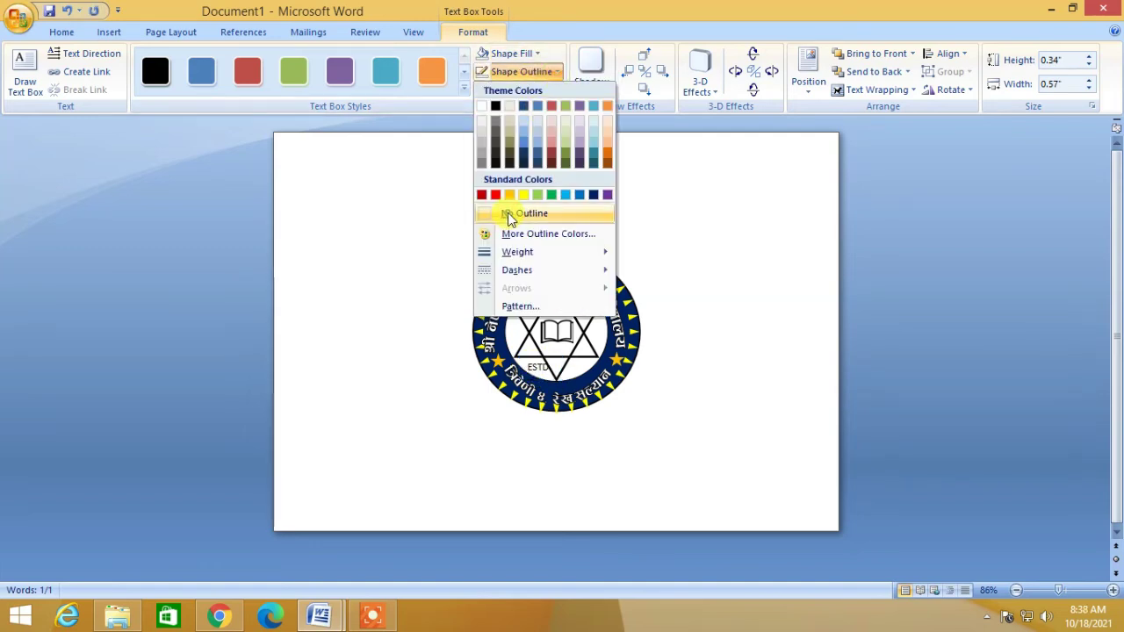
{"action": "left_click", "coordinate": [505, 213]}
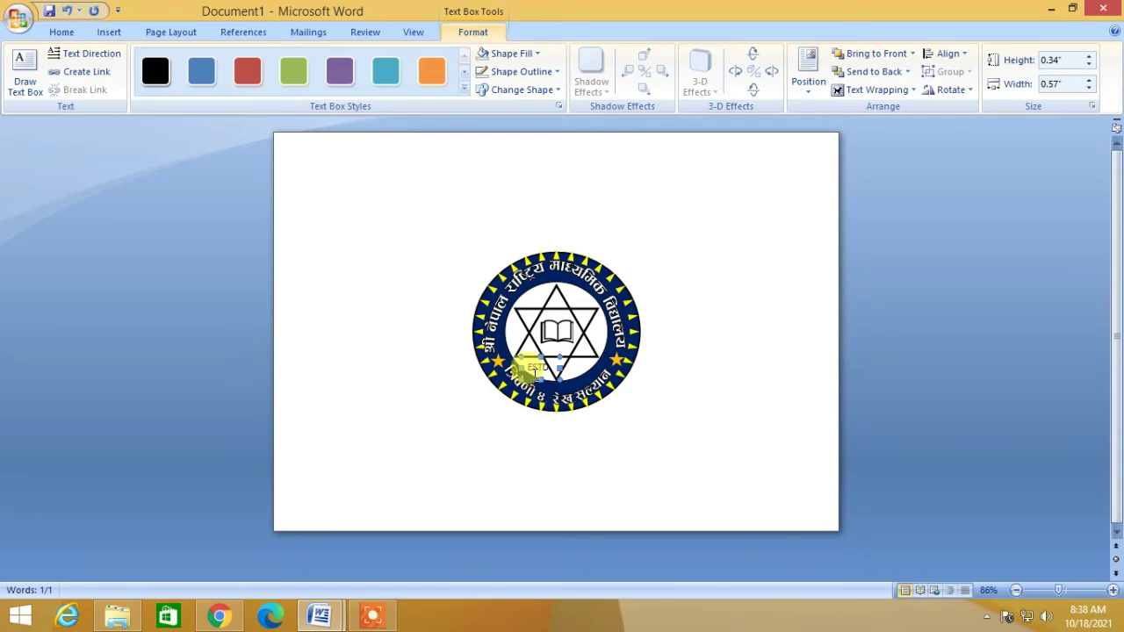
{"action": "left_click", "coordinate": [588, 368]}
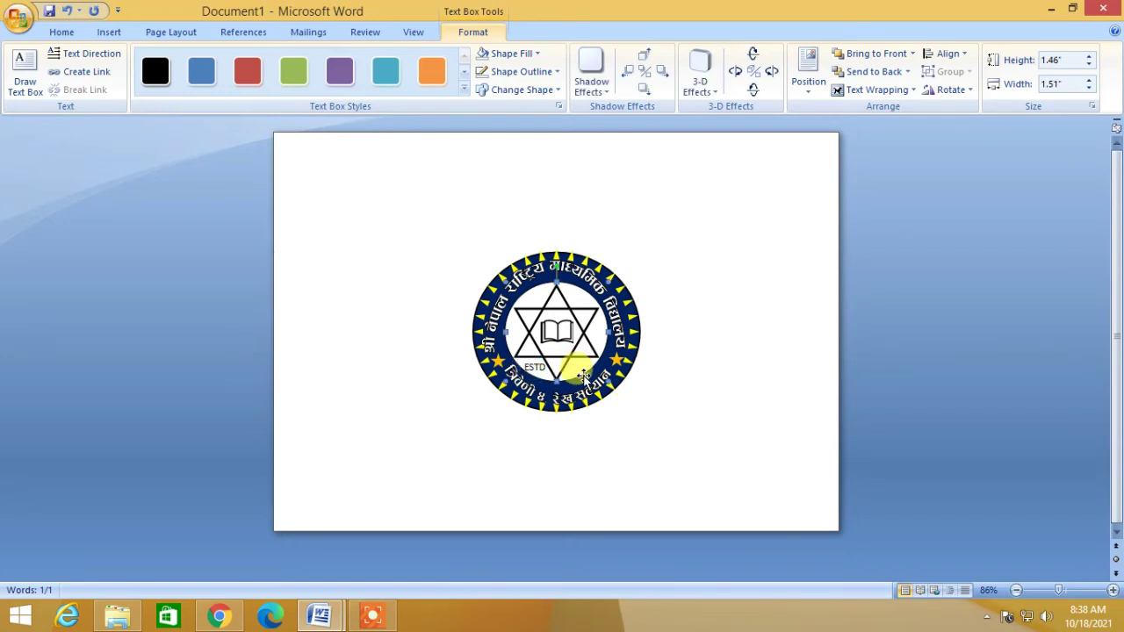
{"action": "left_click", "coordinate": [109, 32]}
{"action": "left_click", "coordinate": [249, 75]}
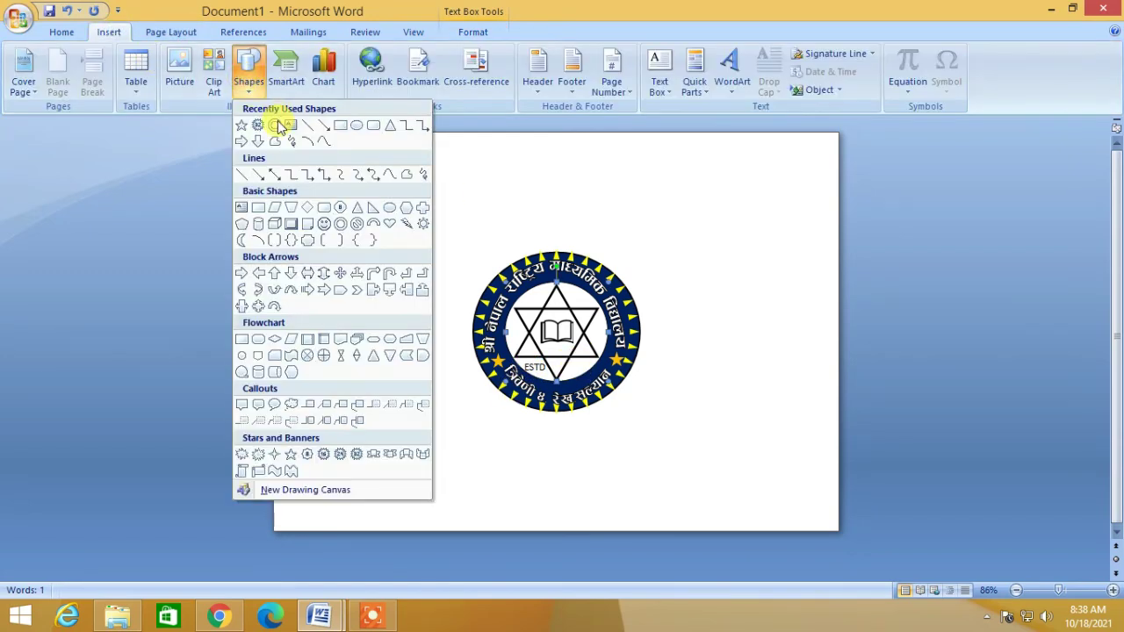
{"action": "left_click", "coordinate": [279, 129]}
{"action": "left_click_drag", "start_coordinate": [569, 367], "coordinate": [601, 378]}
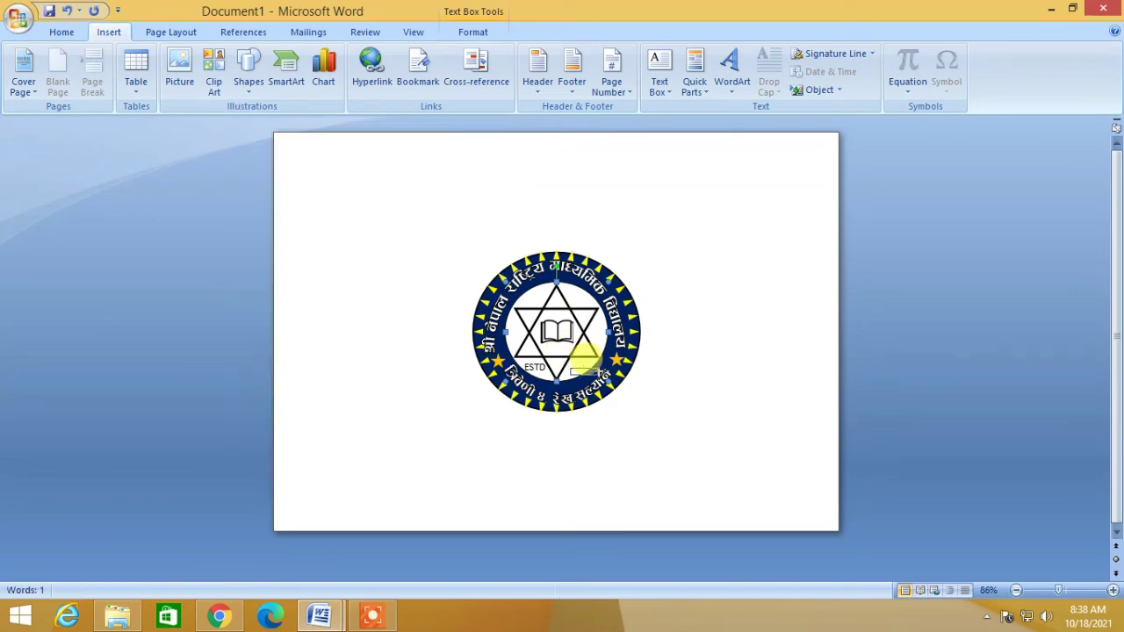
Draw a text box about 0.3" high by 0.64" wide at the lower right inside the ring and enter 2016.
{"action": "left_click", "coordinate": [248, 75]}
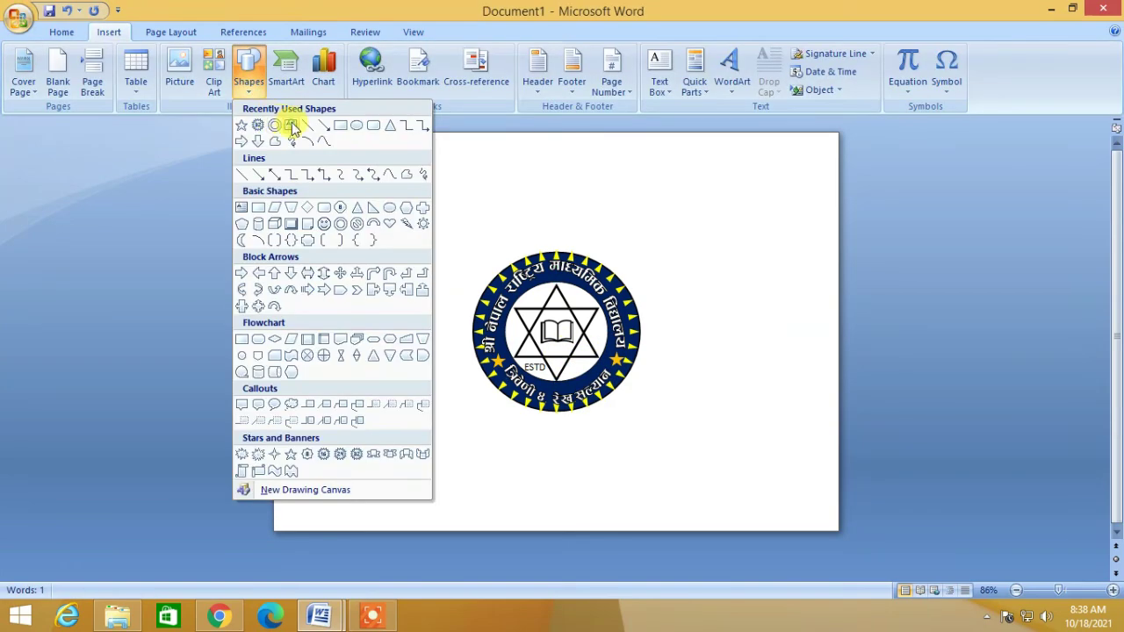
{"action": "left_click", "coordinate": [293, 128]}
{"action": "left_click_drag", "start_coordinate": [566, 370], "coordinate": [609, 373]}
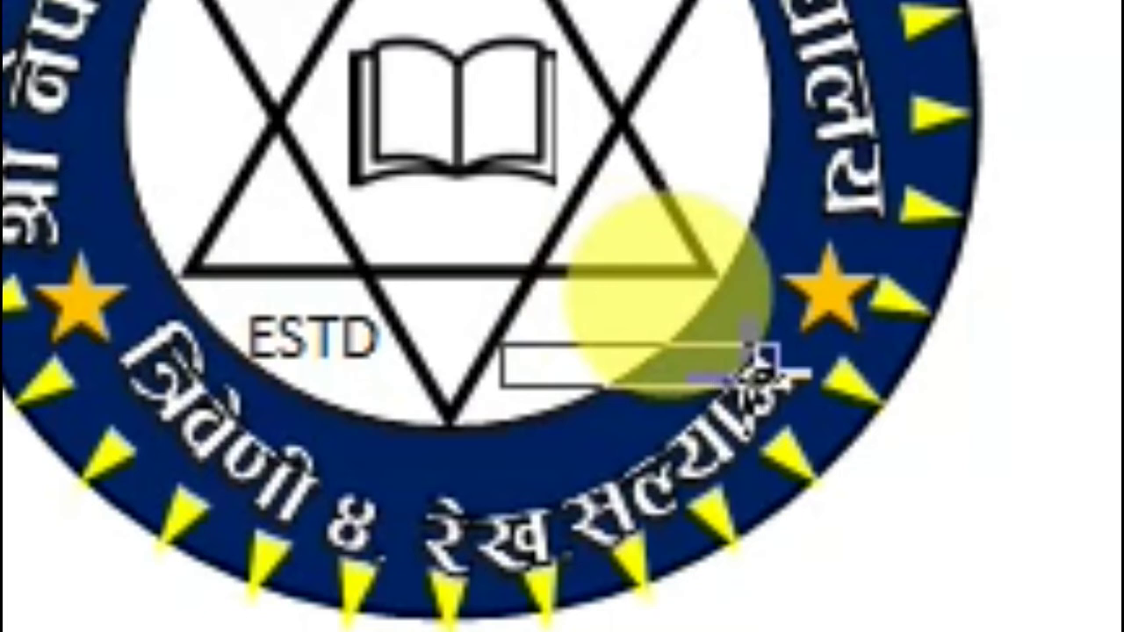
{"action": "left_click_drag", "start_coordinate": [765, 360], "coordinate": [766, 321]}
{"action": "left_click_drag", "start_coordinate": [647, 371], "coordinate": [638, 402]}
{"action": "left_click", "coordinate": [553, 324]}
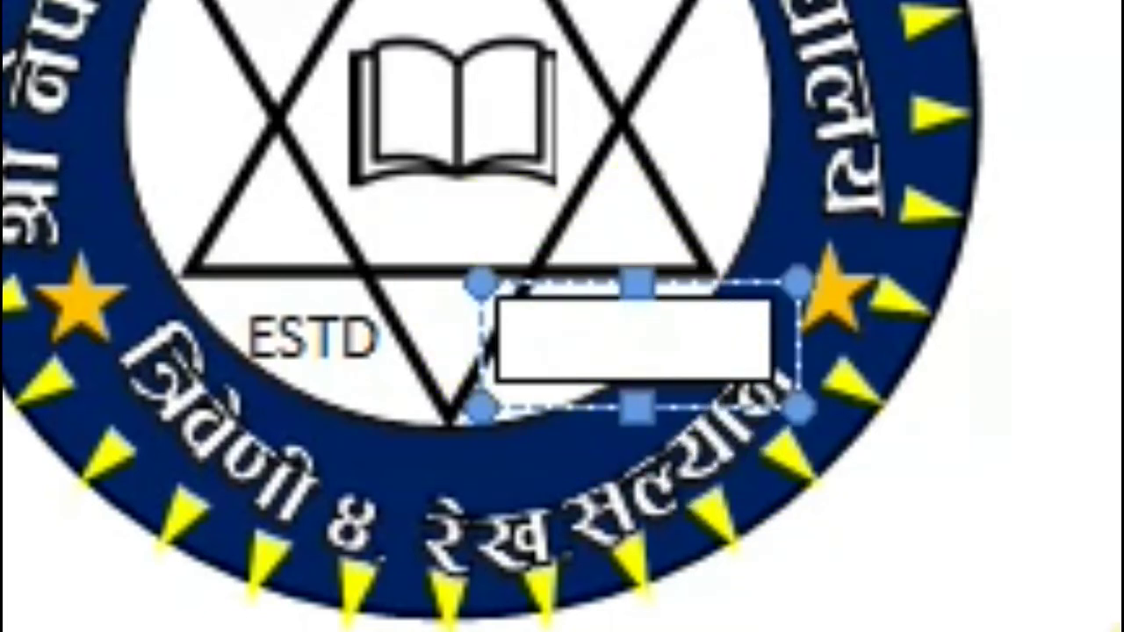
{"action": "type", "text": "2016"}
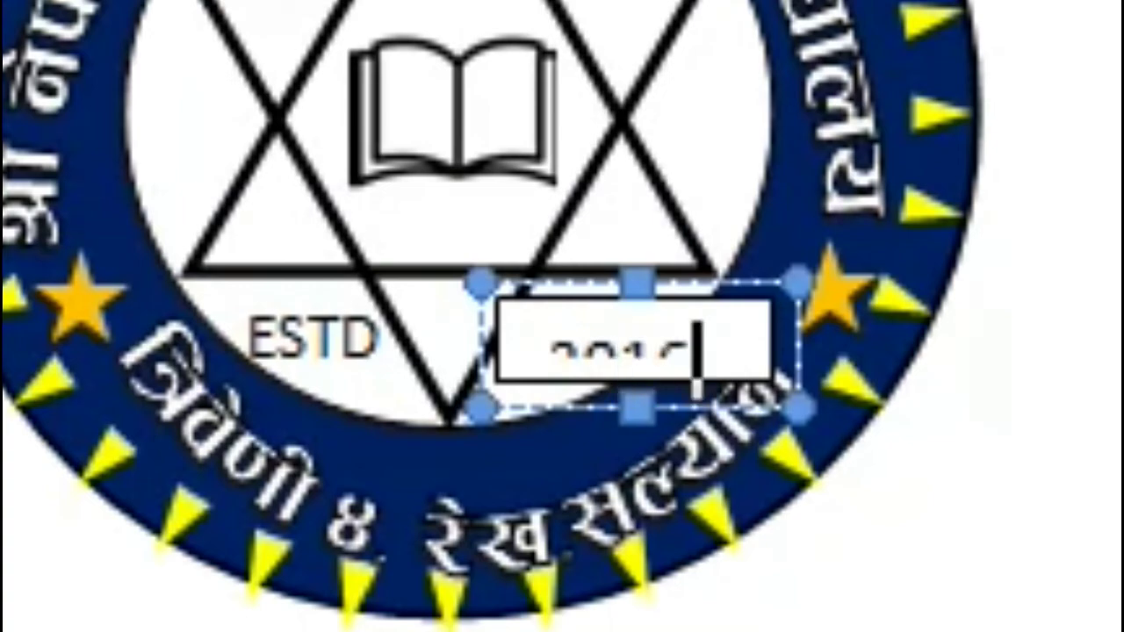
{"action": "left_click_drag", "start_coordinate": [645, 399], "coordinate": [646, 411]}
Set the 2016 text box to no fill and no outline.
{"action": "left_click", "coordinate": [537, 53]}
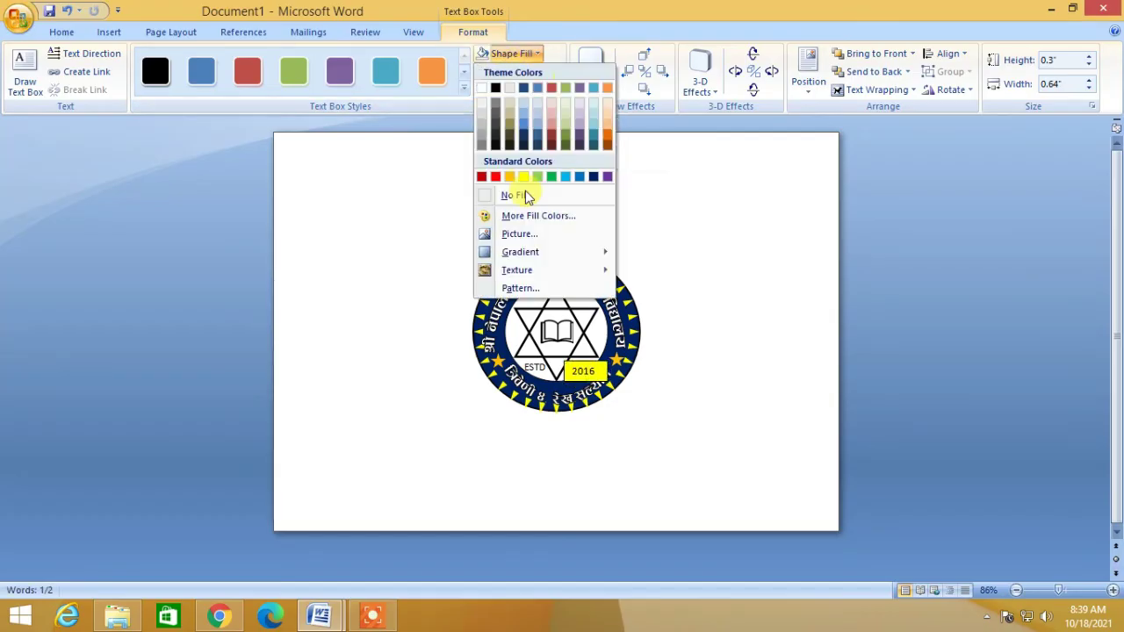
{"action": "left_click", "coordinate": [525, 195]}
{"action": "left_click", "coordinate": [558, 71]}
{"action": "left_click", "coordinate": [531, 213]}
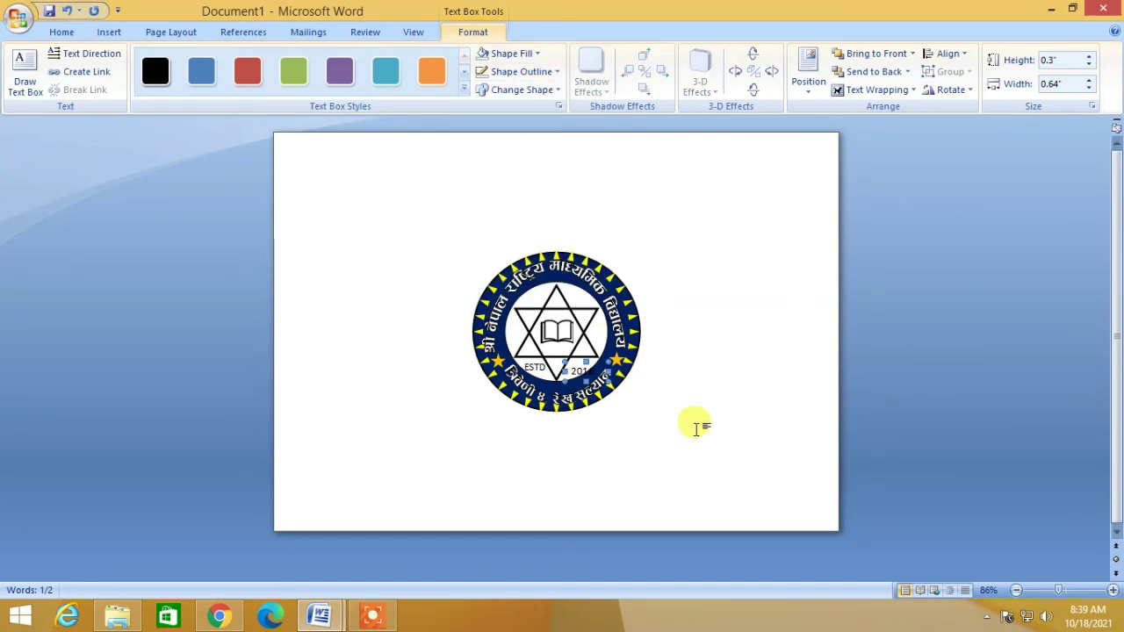
Move the 2016 text box slightly up and left so it lines up with ESTD inside the ring.
{"action": "left_click", "coordinate": [648, 394]}
{"action": "left_click", "coordinate": [567, 369]}
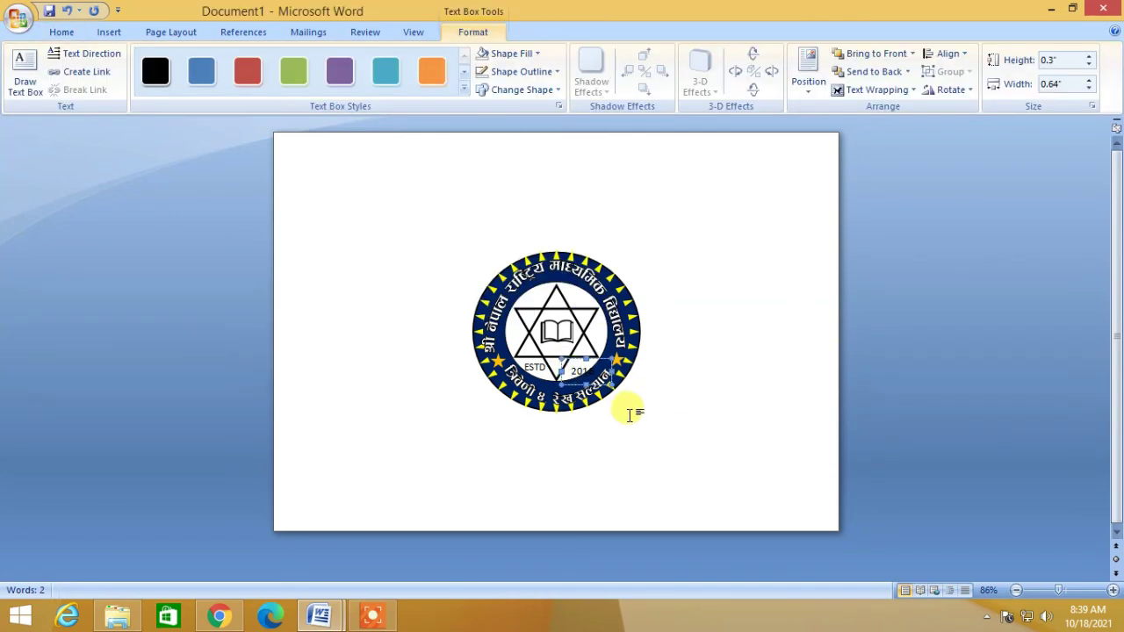
{"action": "left_click", "coordinate": [606, 385]}
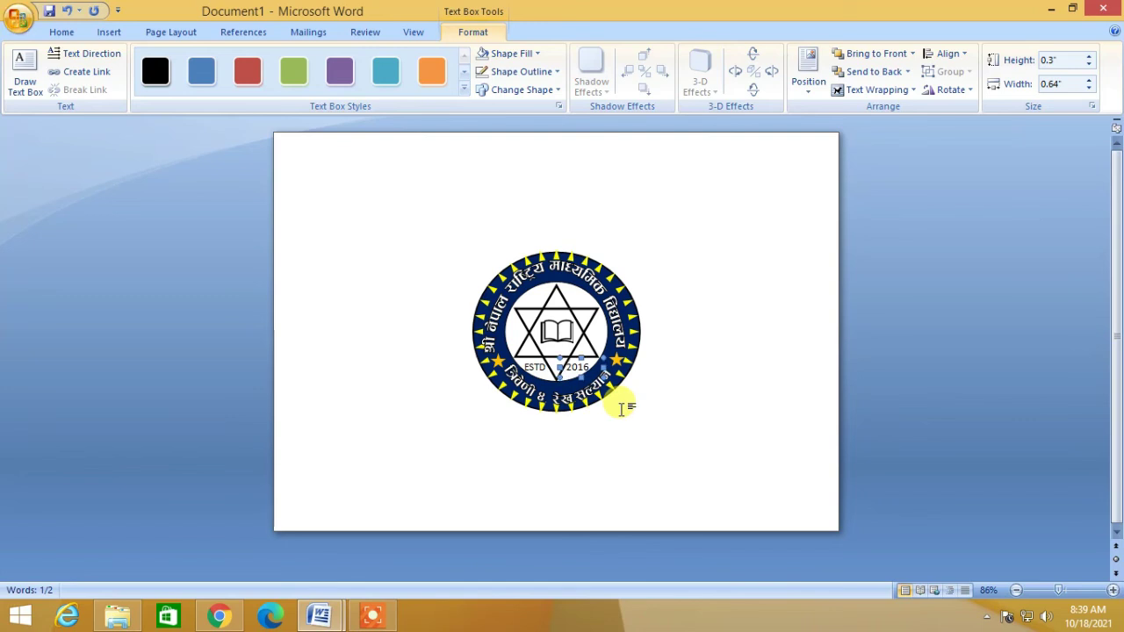
{"action": "left_click", "coordinate": [679, 365]}
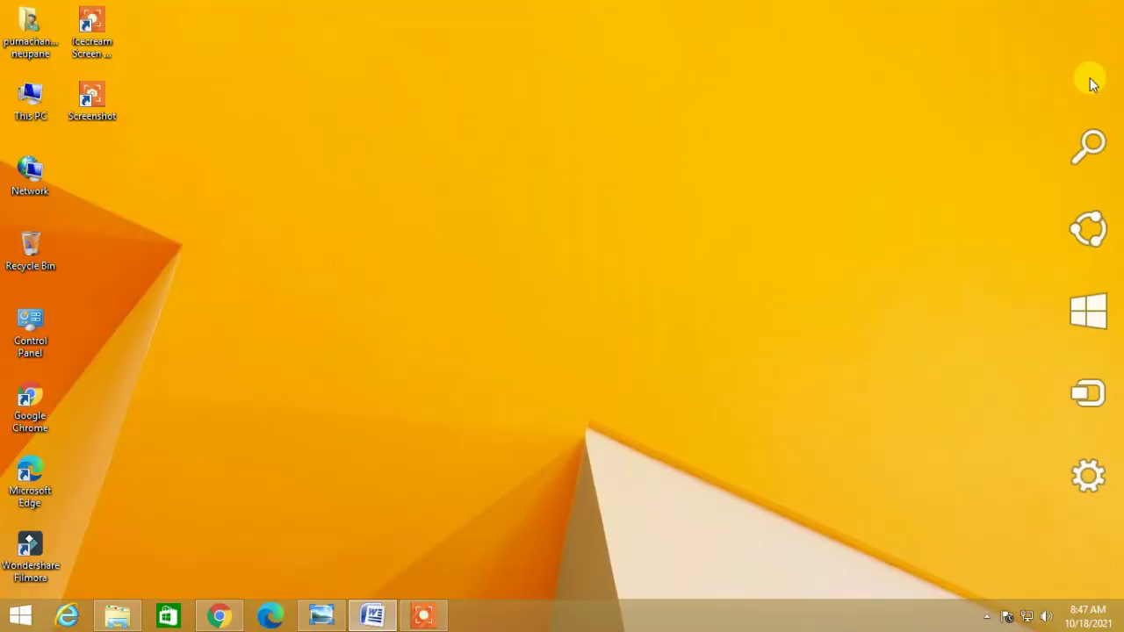
Search for and launch the Snipping Tool, and bring it up over the logo document in Word.
{"action": "left_click", "coordinate": [1092, 146]}
{"action": "type", "text": "snipping Tool"}
{"action": "left_click", "coordinate": [966, 171]}
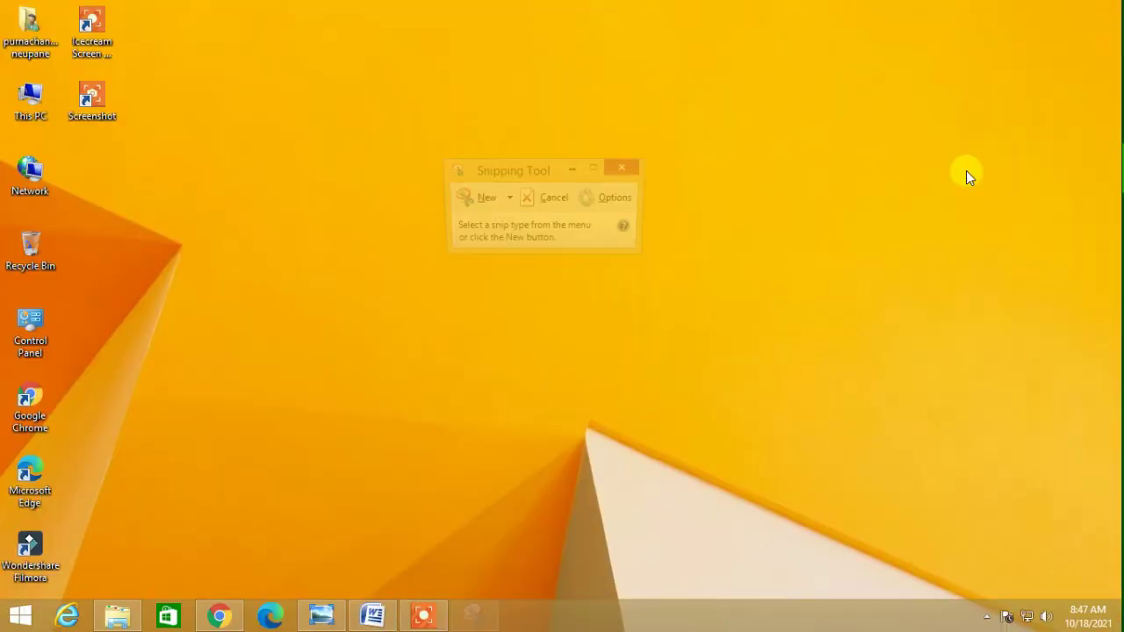
{"action": "left_click", "coordinate": [373, 617]}
{"action": "left_click", "coordinate": [472, 617]}
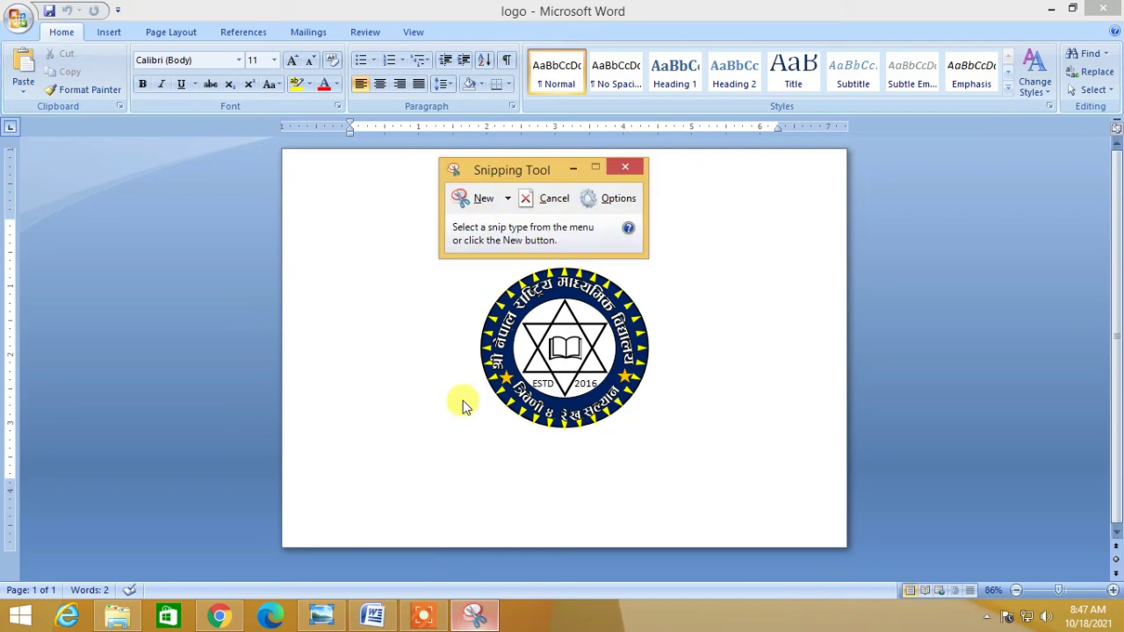
Capture a snip around the whole round logo on the page and save it as the PNG file logo2 in Documents.
{"action": "left_click", "coordinate": [482, 201]}
{"action": "left_click_drag", "start_coordinate": [456, 261], "coordinate": [668, 441]}
{"action": "left_click", "coordinate": [392, 142]}
{"action": "left_click", "coordinate": [413, 182]}
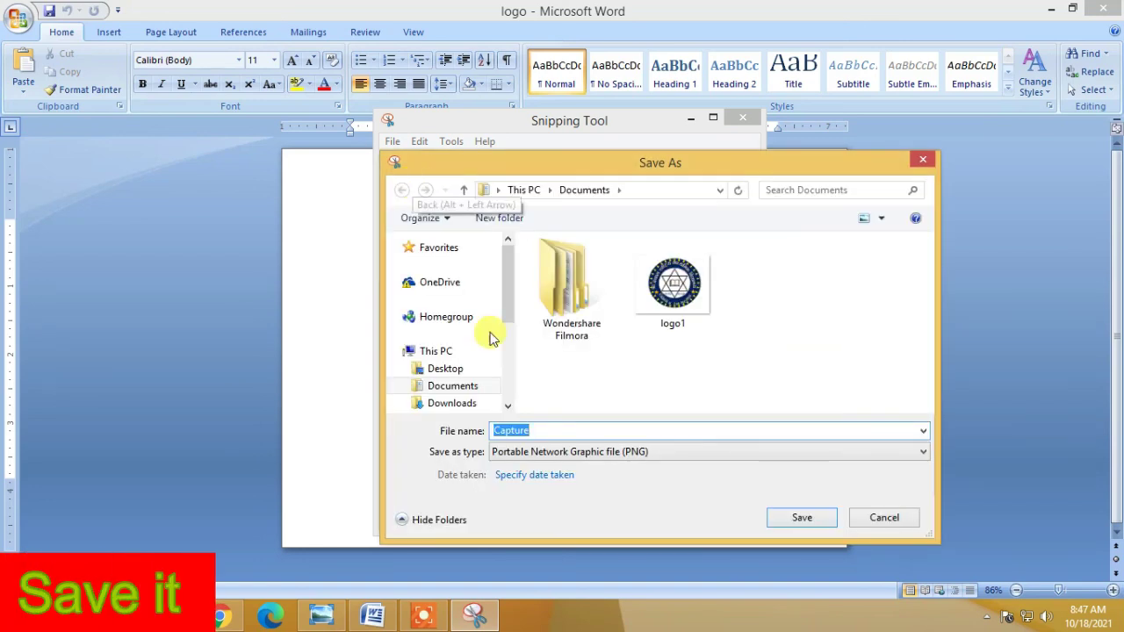
{"action": "left_click", "coordinate": [458, 390]}
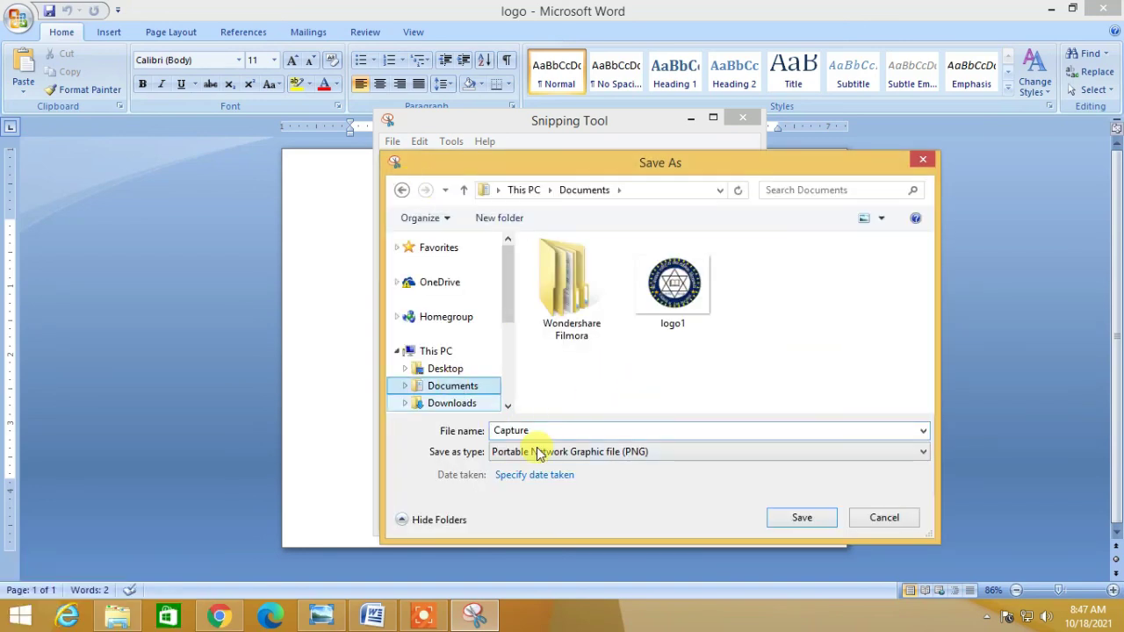
{"action": "double_click", "coordinate": [540, 431]}
{"action": "type", "text": "lo"}
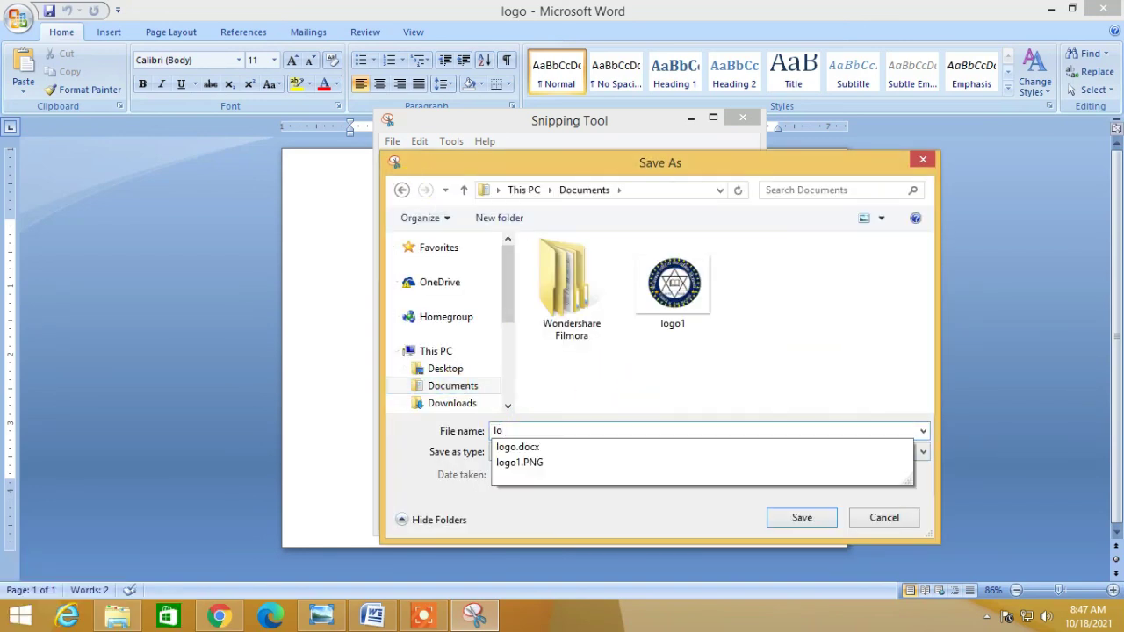
{"action": "type", "text": "go2"}
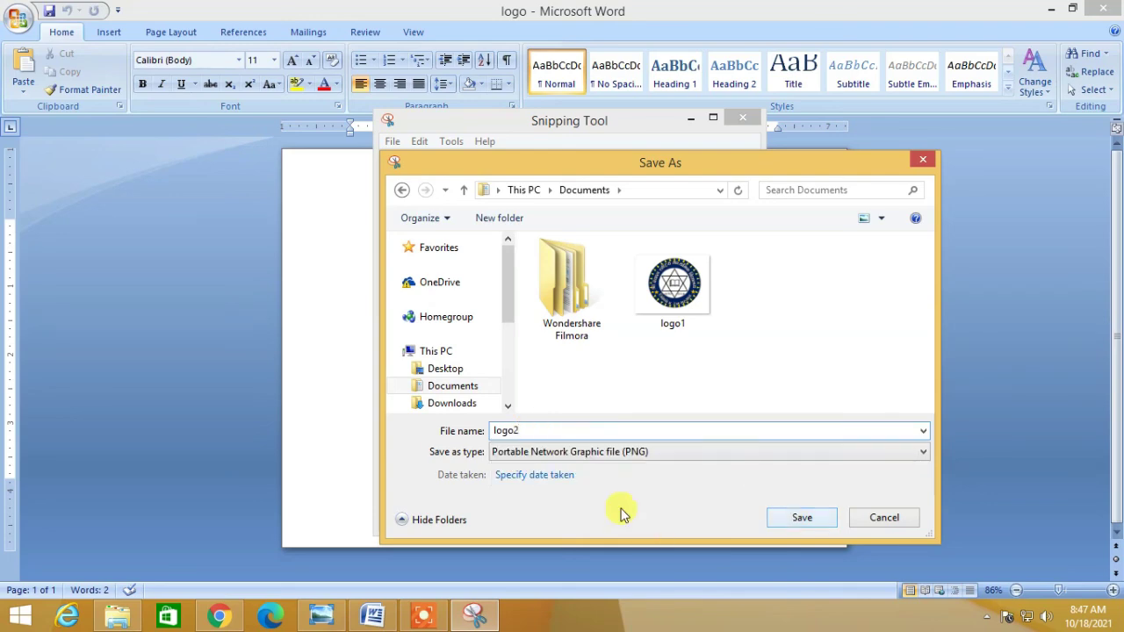
{"action": "left_click", "coordinate": [815, 524]}
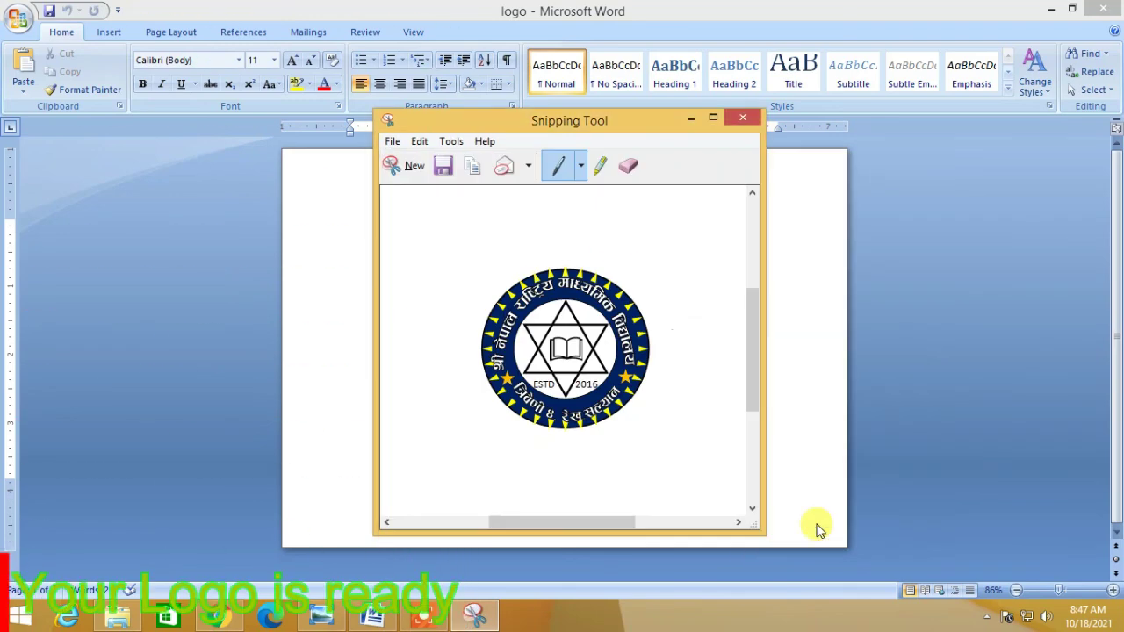
Close the Snipping Tool and the logo document in Word to return to the desktop.
{"action": "left_click", "coordinate": [742, 117]}
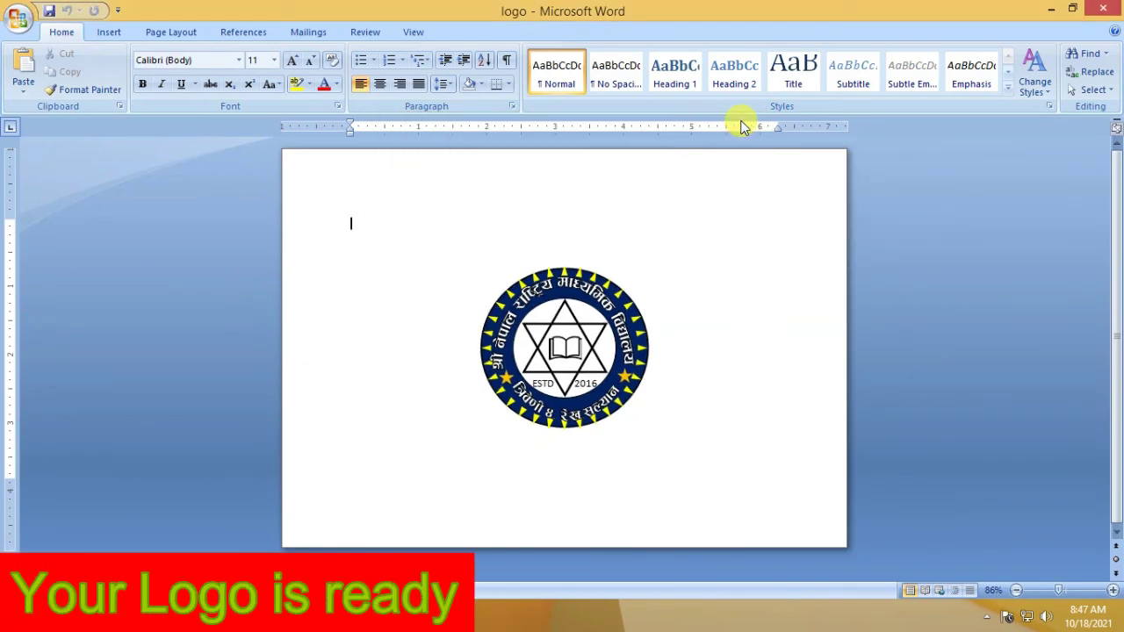
{"action": "left_click", "coordinate": [1102, 11]}
{"action": "right_click", "coordinate": [571, 283]}
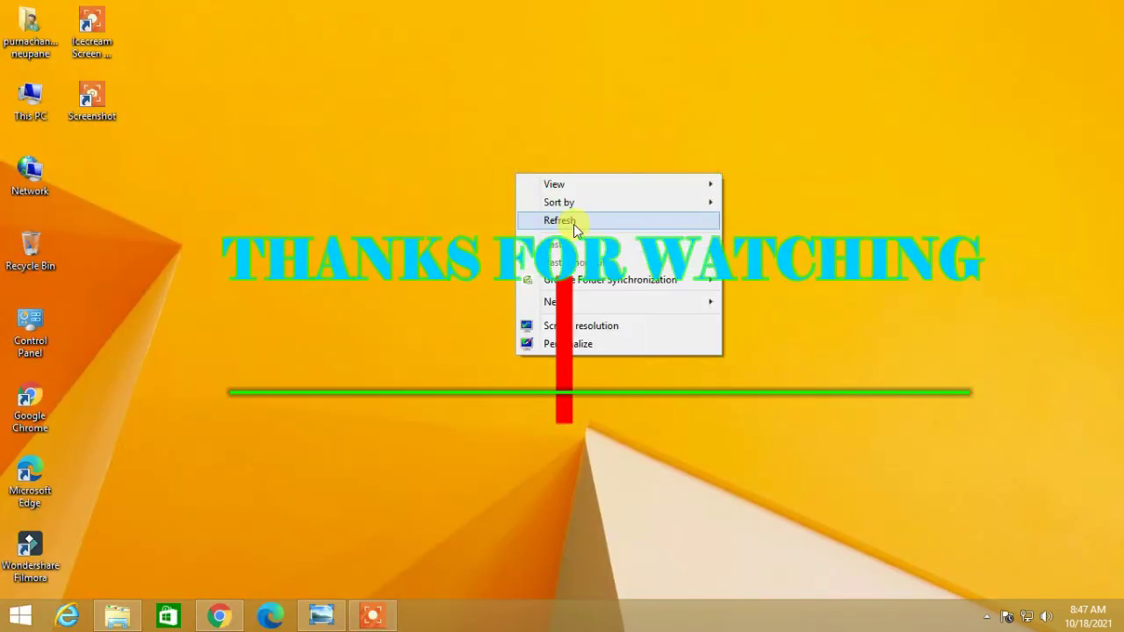